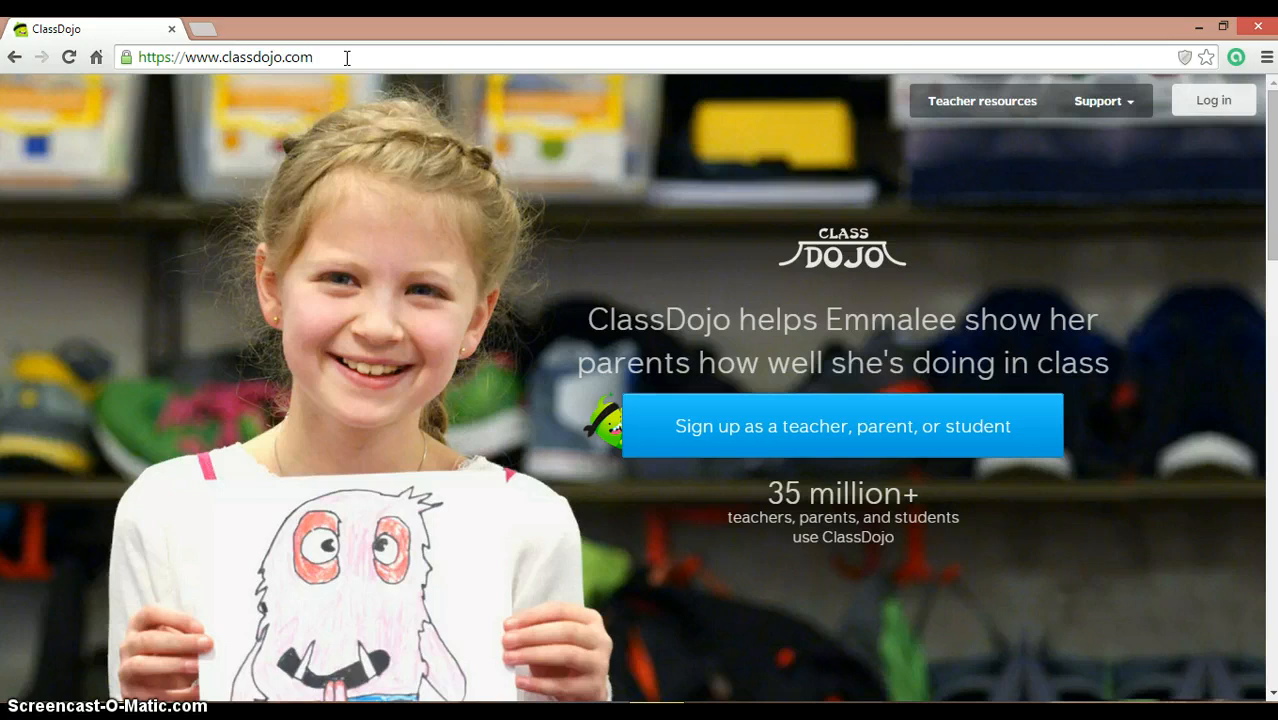
# Step: Look over the ClassDojo teacher sign-up form, then close it without signing up
pyautogui.moveTo(316, 57); pyautogui.dragTo(125, 60)
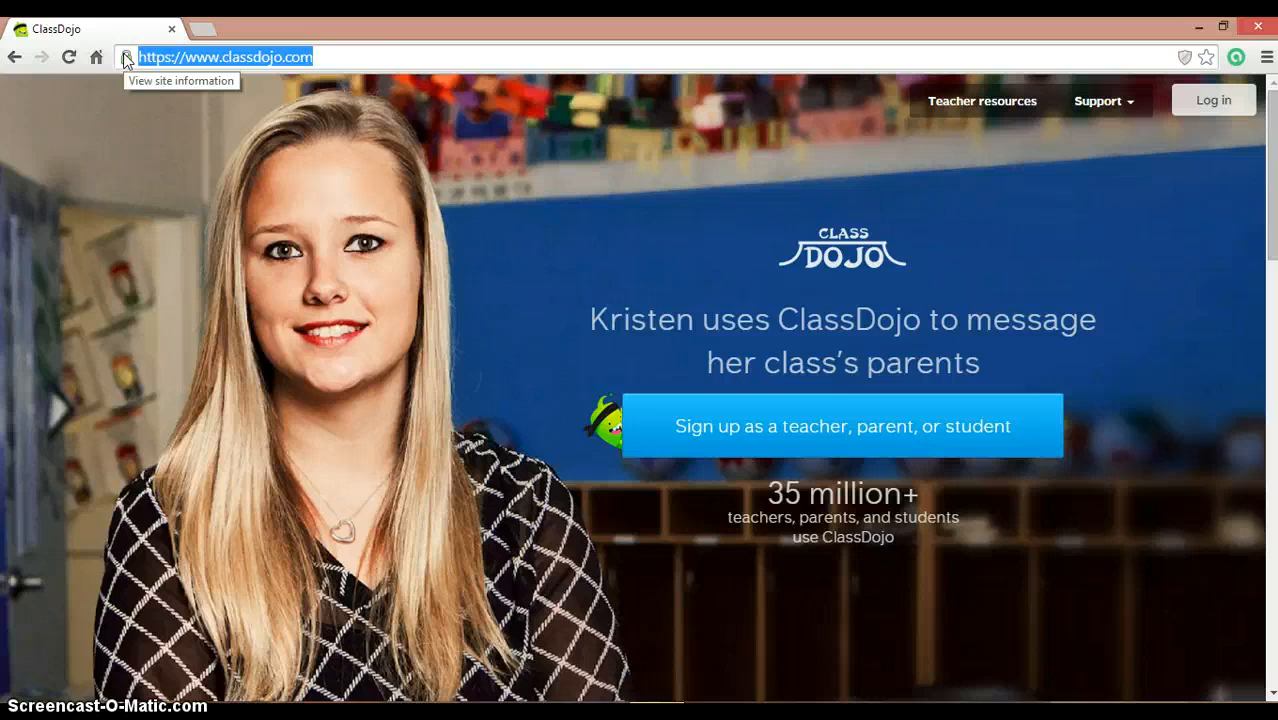
pyautogui.click(357, 278)
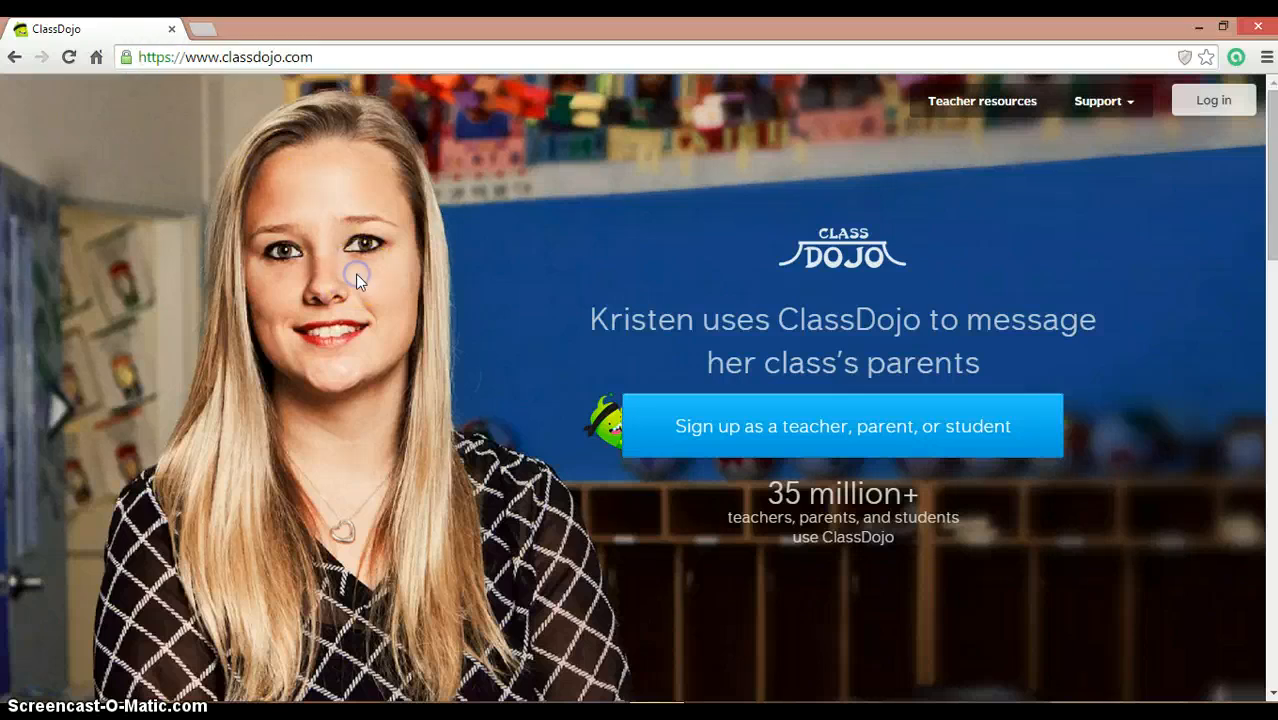
pyautogui.click(725, 441)
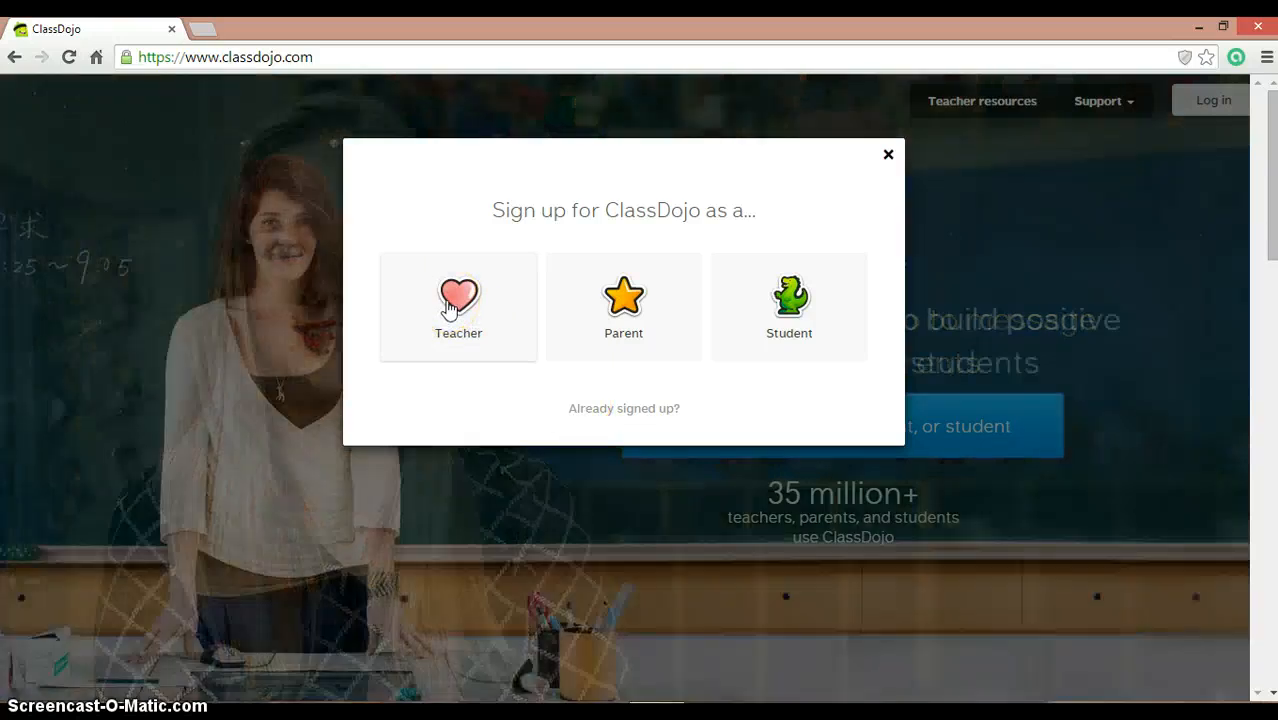
pyautogui.click(448, 310)
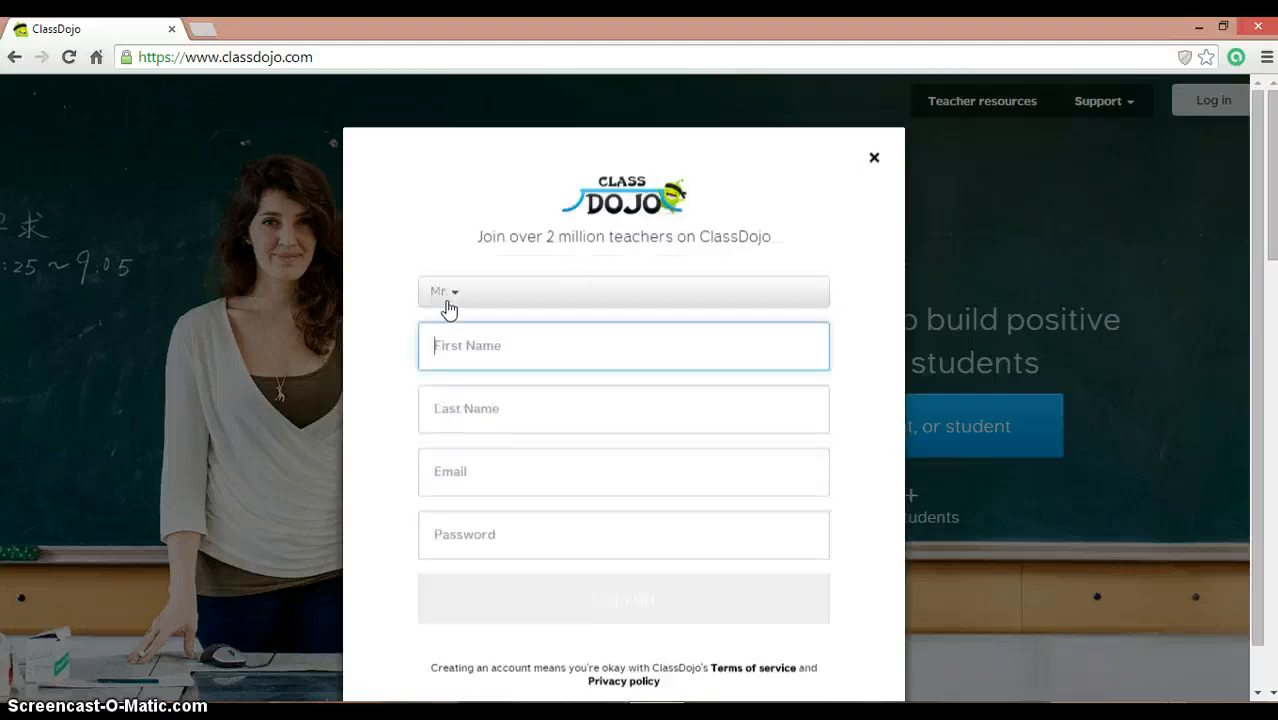
pyautogui.click(464, 302)
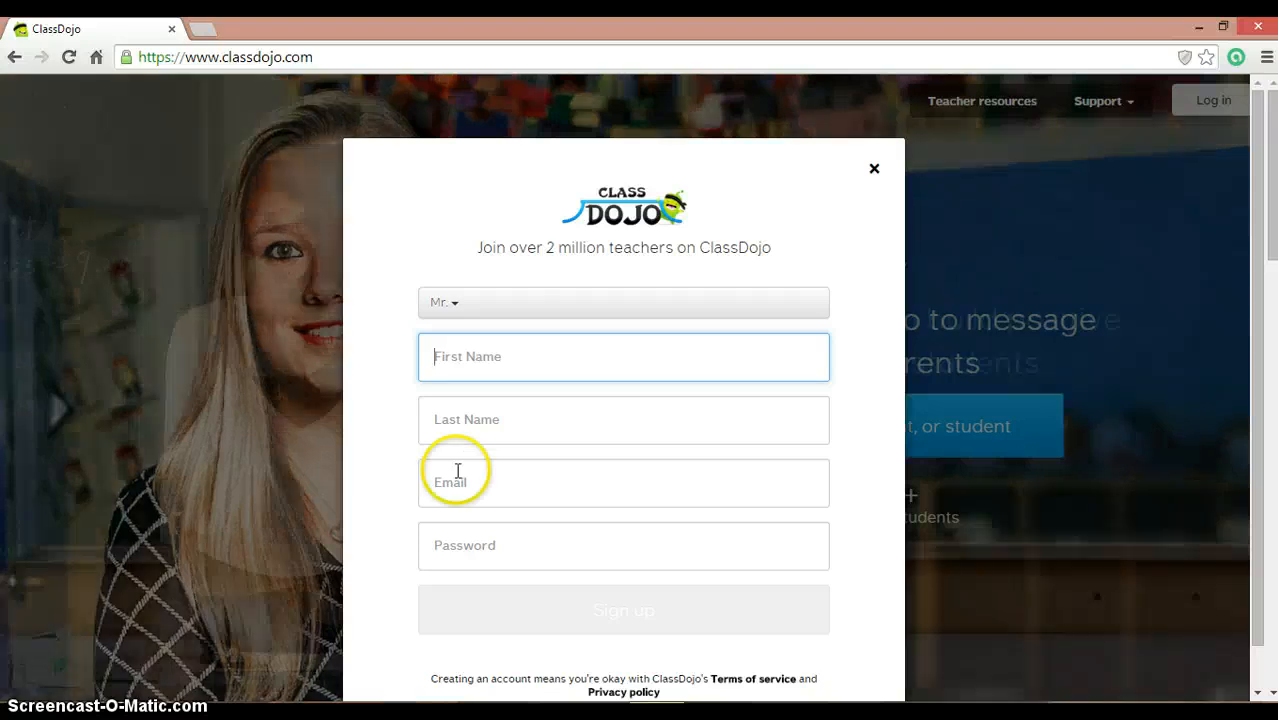
pyautogui.click(457, 481)
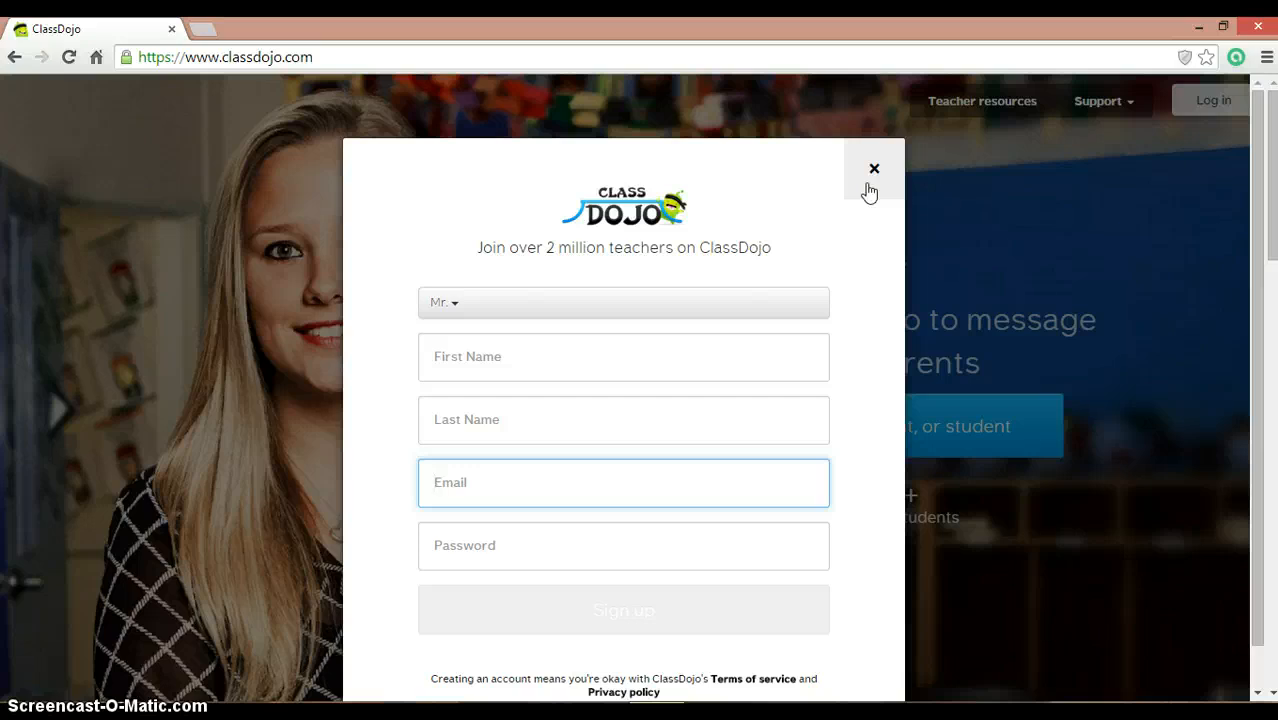
pyautogui.click(870, 188)
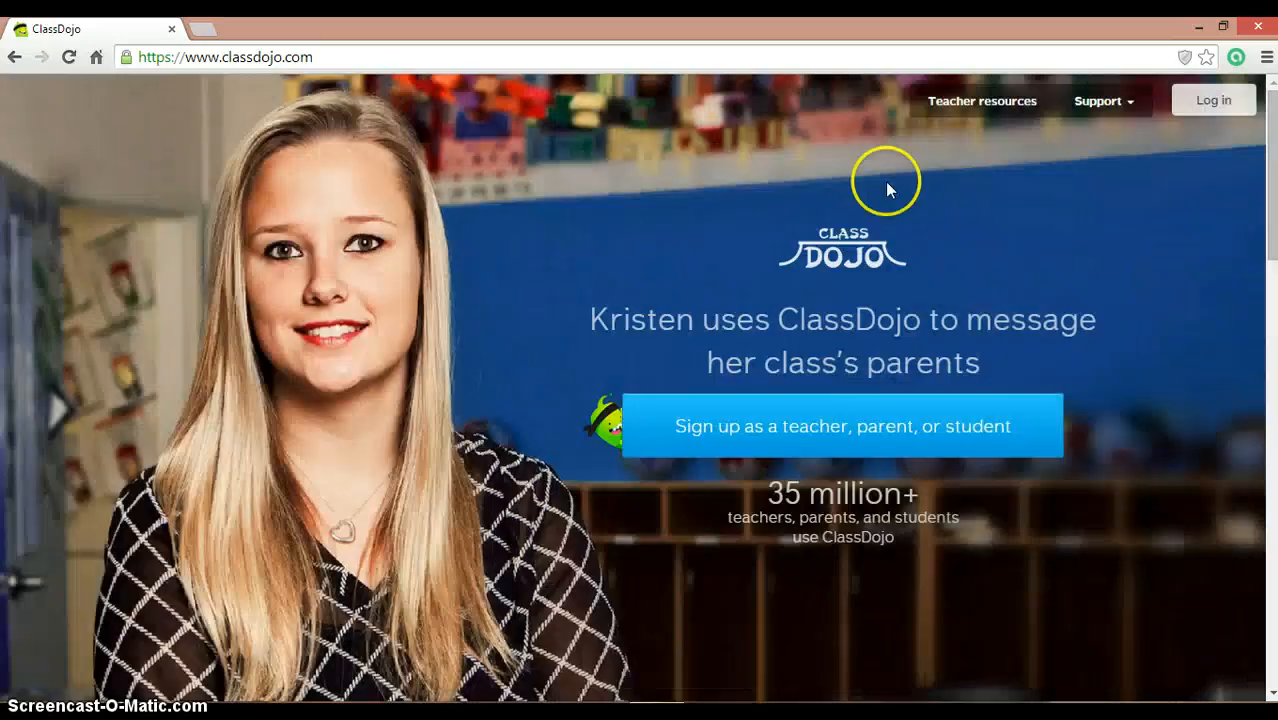
# Step: Log in with the teacher account's e-mail address and password
pyautogui.click(1227, 100)
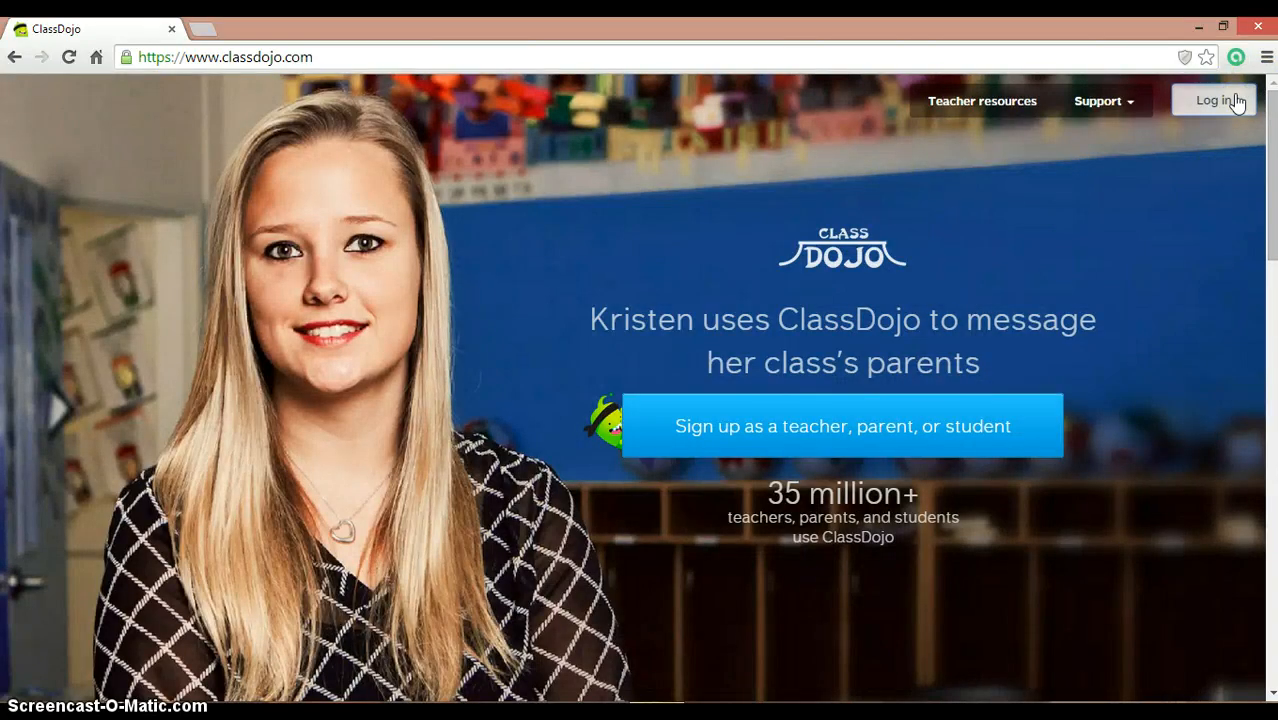
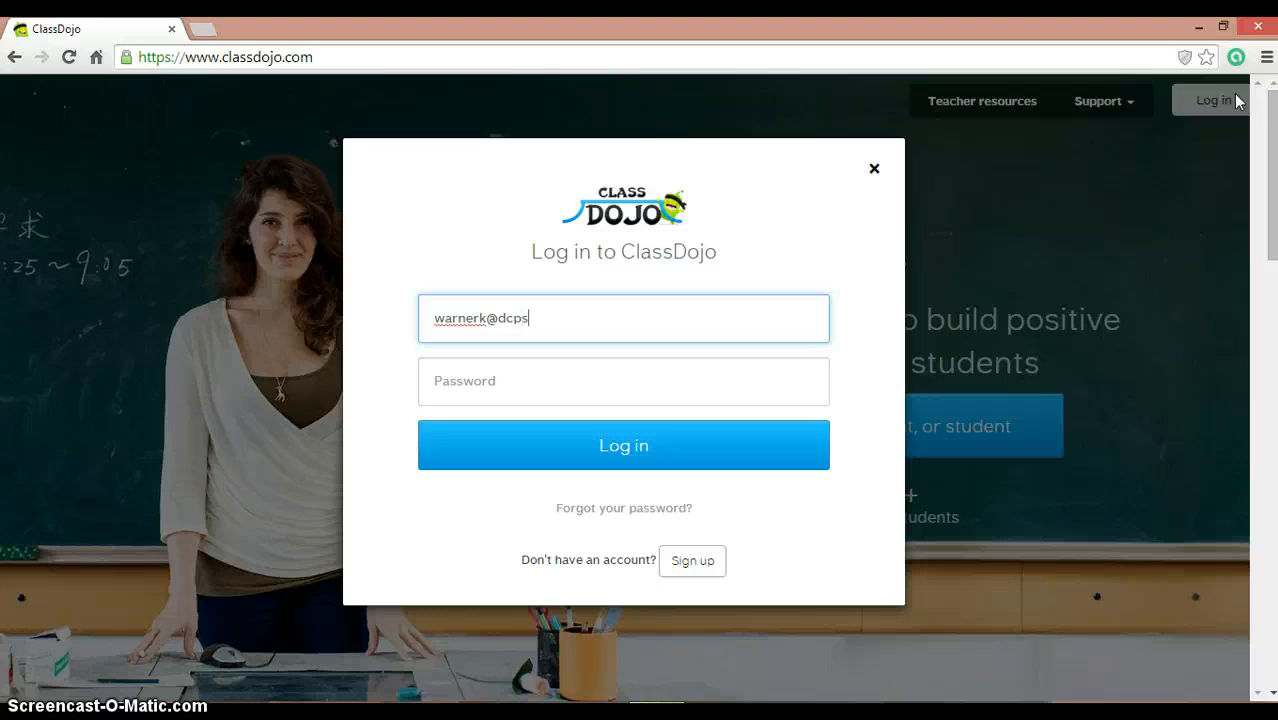
pyautogui.press('Tab')
pyautogui.write('********')
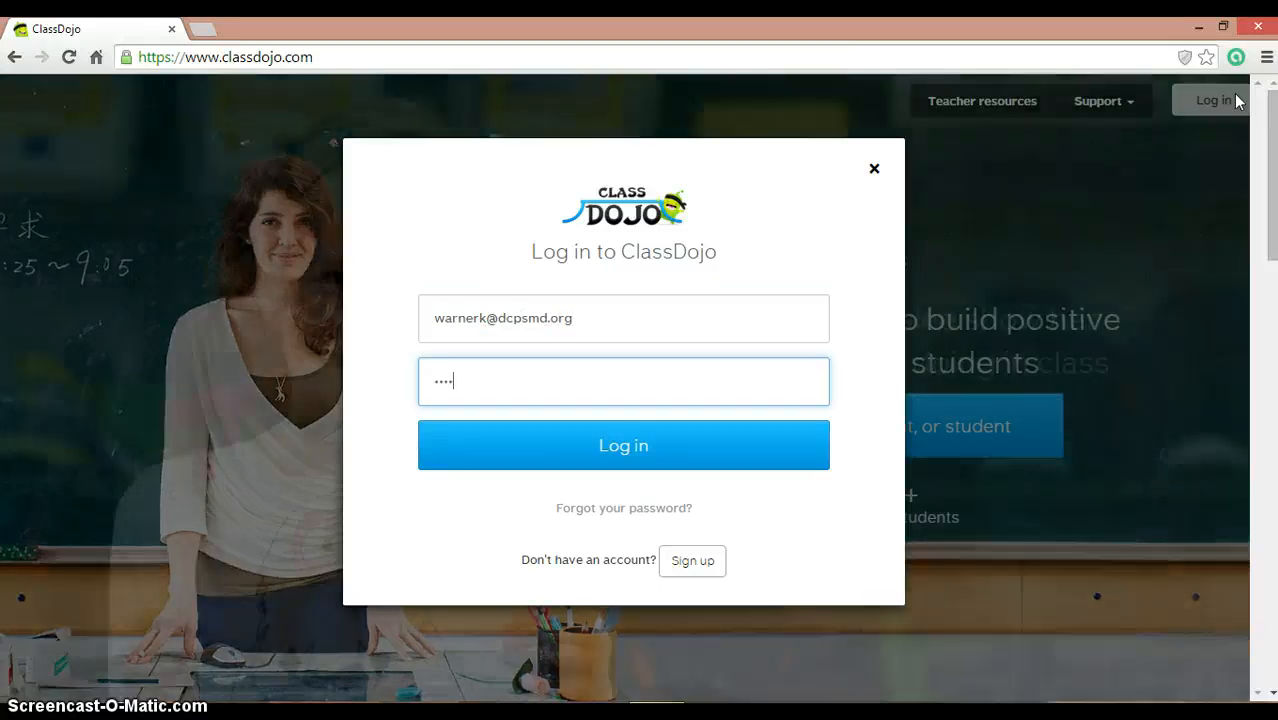
pyautogui.press('Return')
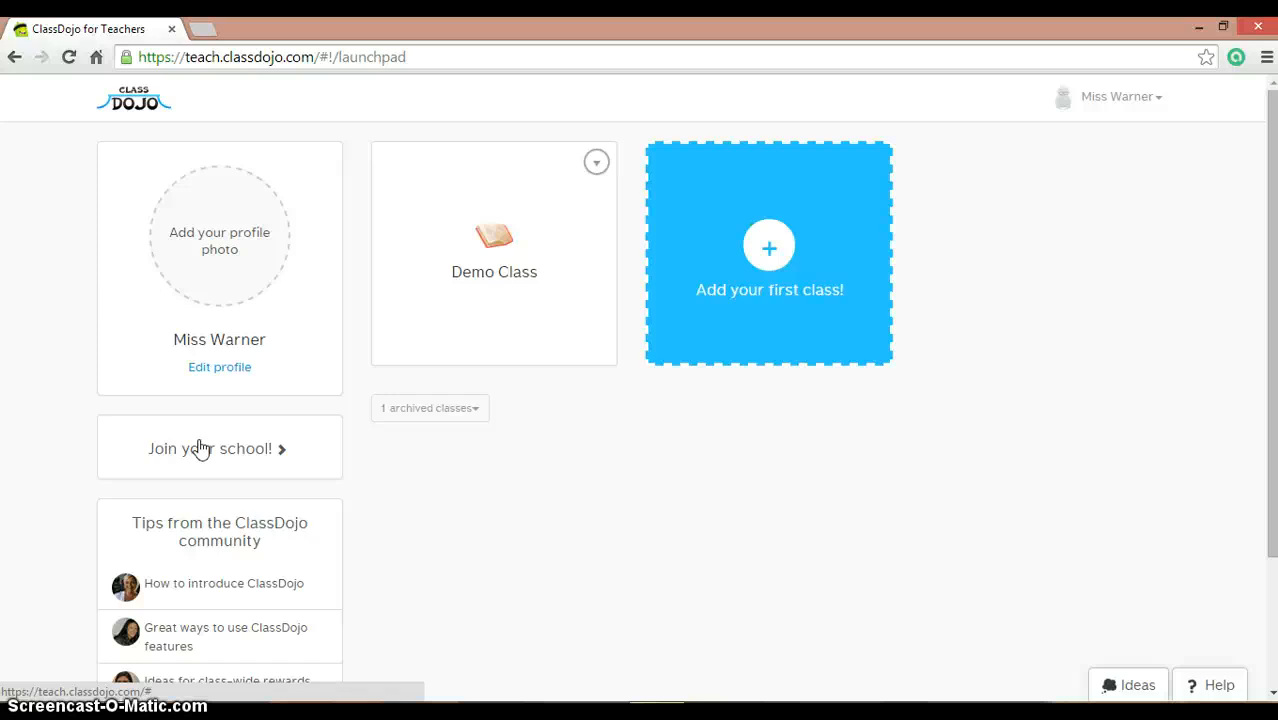
pyautogui.click(200, 448)
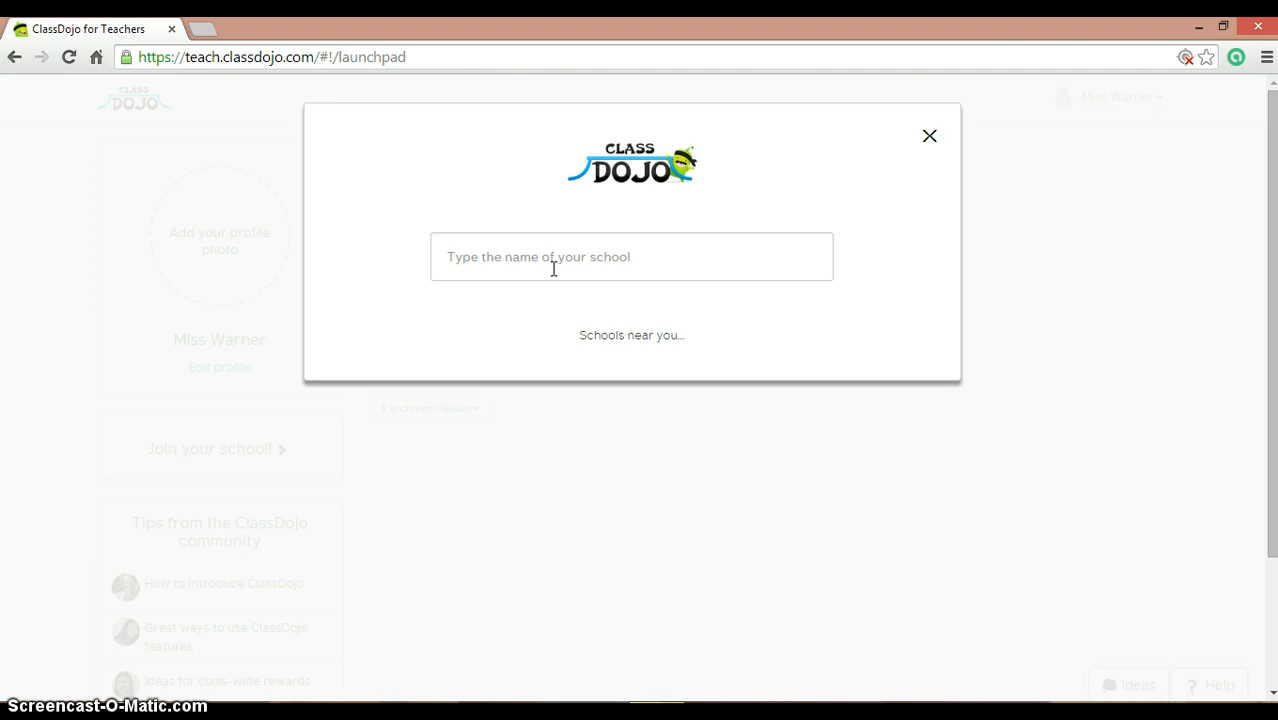
pyautogui.click(929, 139)
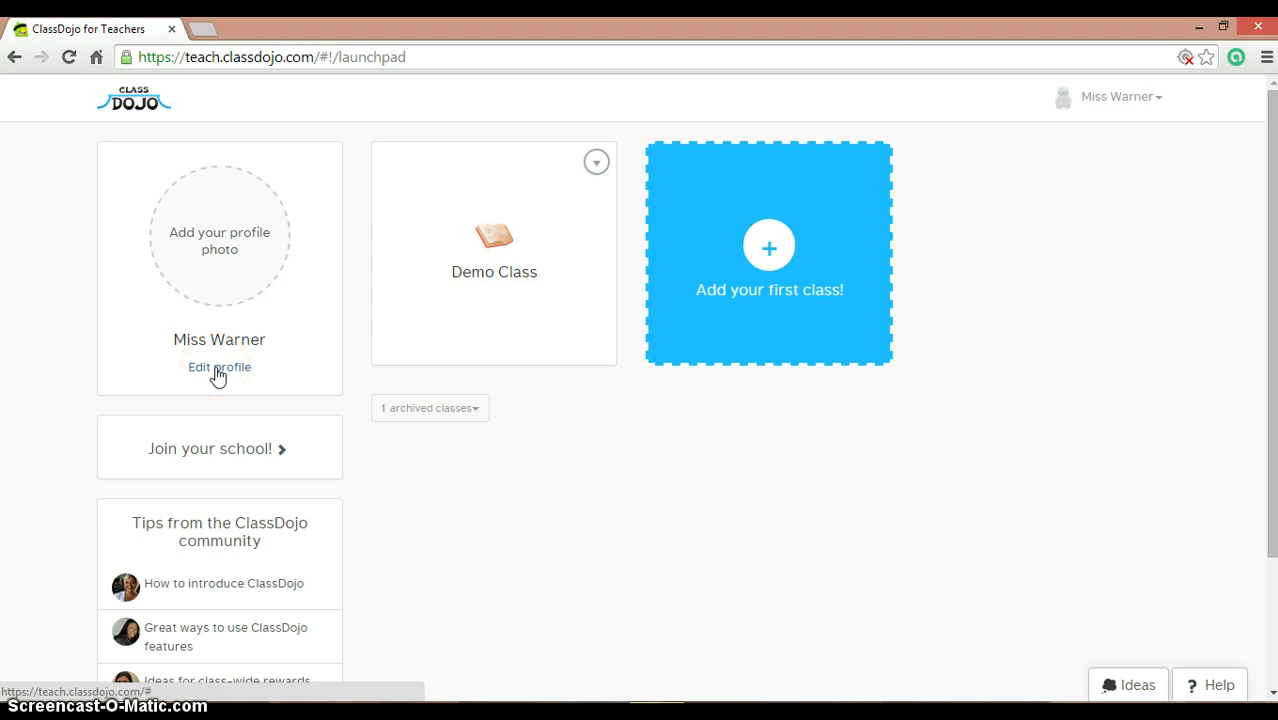
pyautogui.click(218, 372)
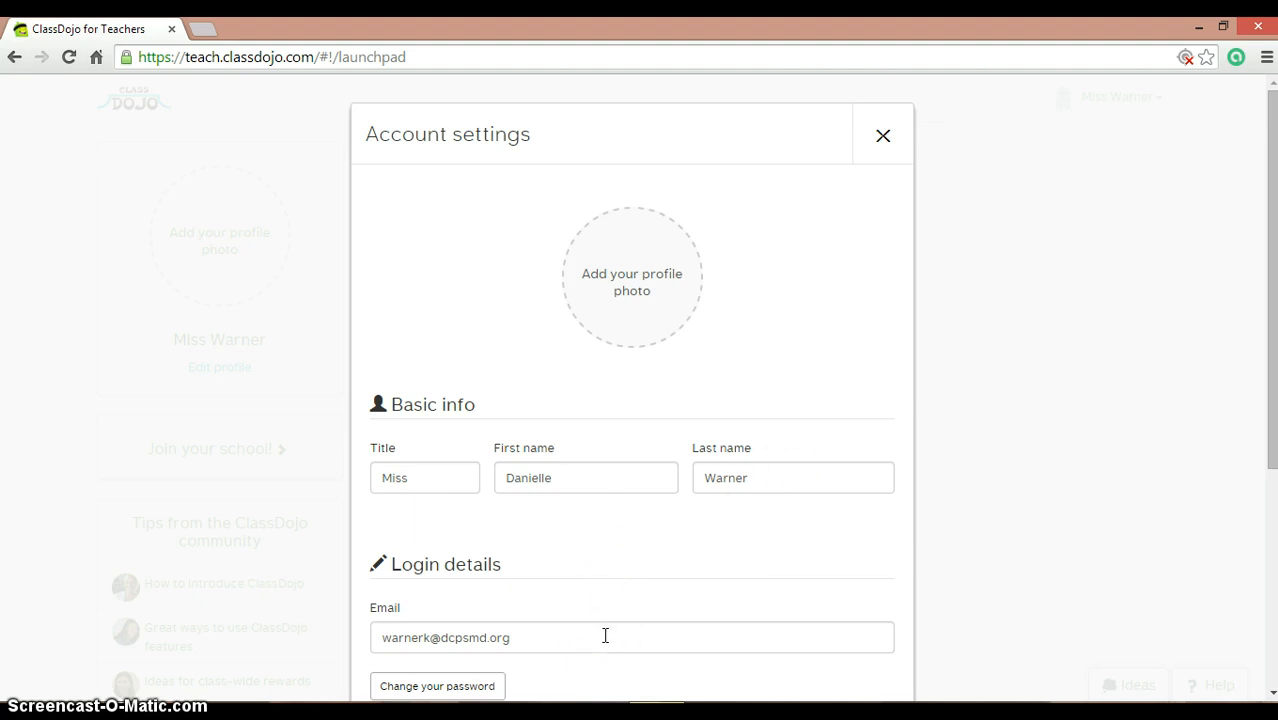
pyautogui.click(1273, 600)
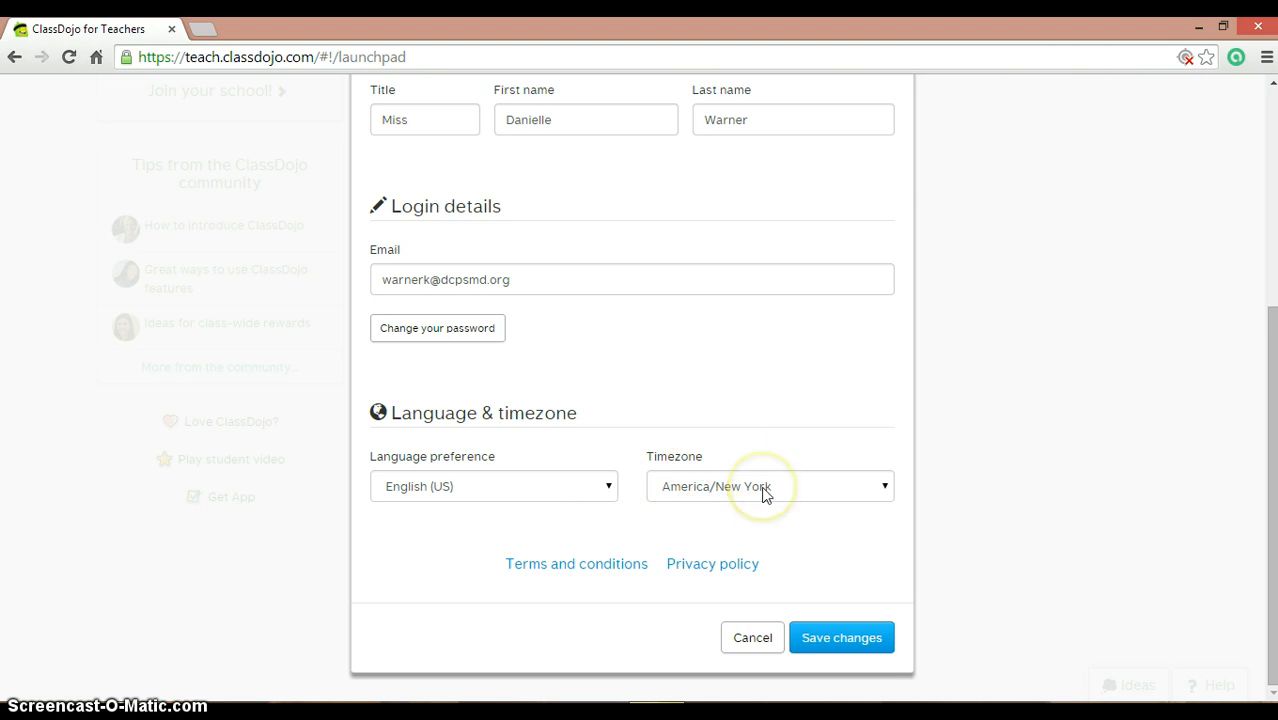
pyautogui.click(827, 640)
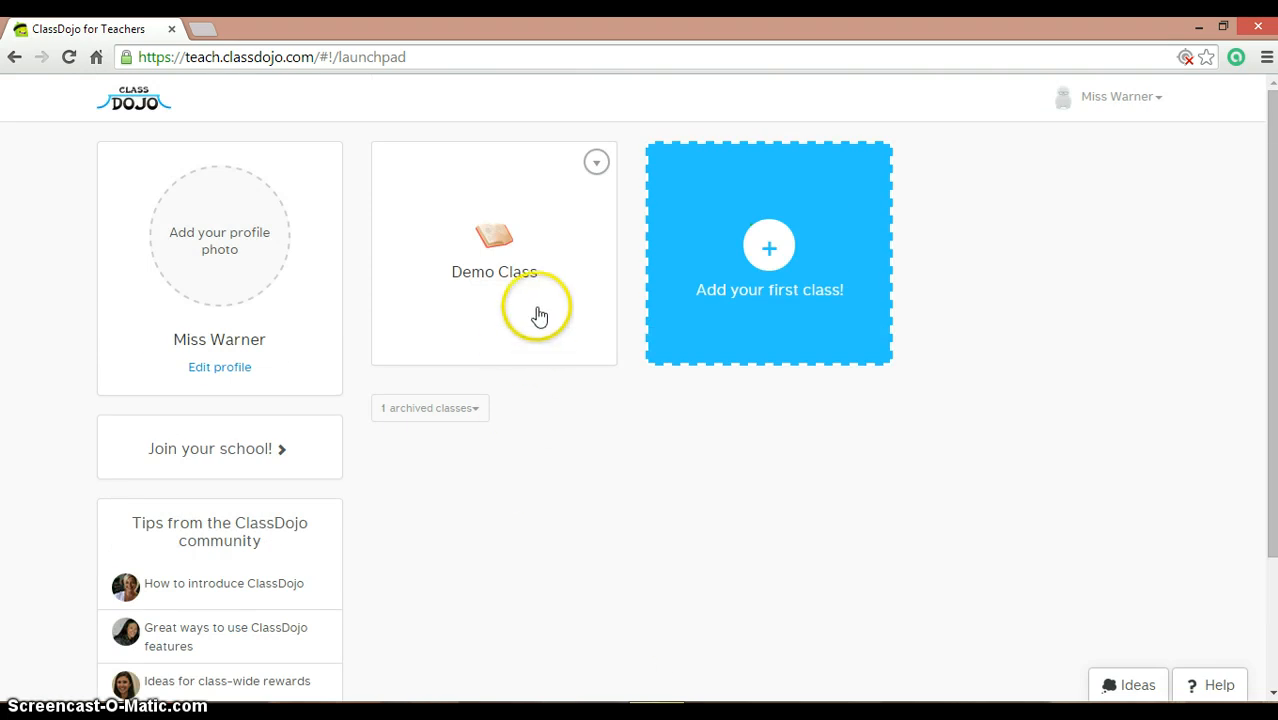
# Step: Open the Demo Class card from the launchpad
pyautogui.click(536, 246)
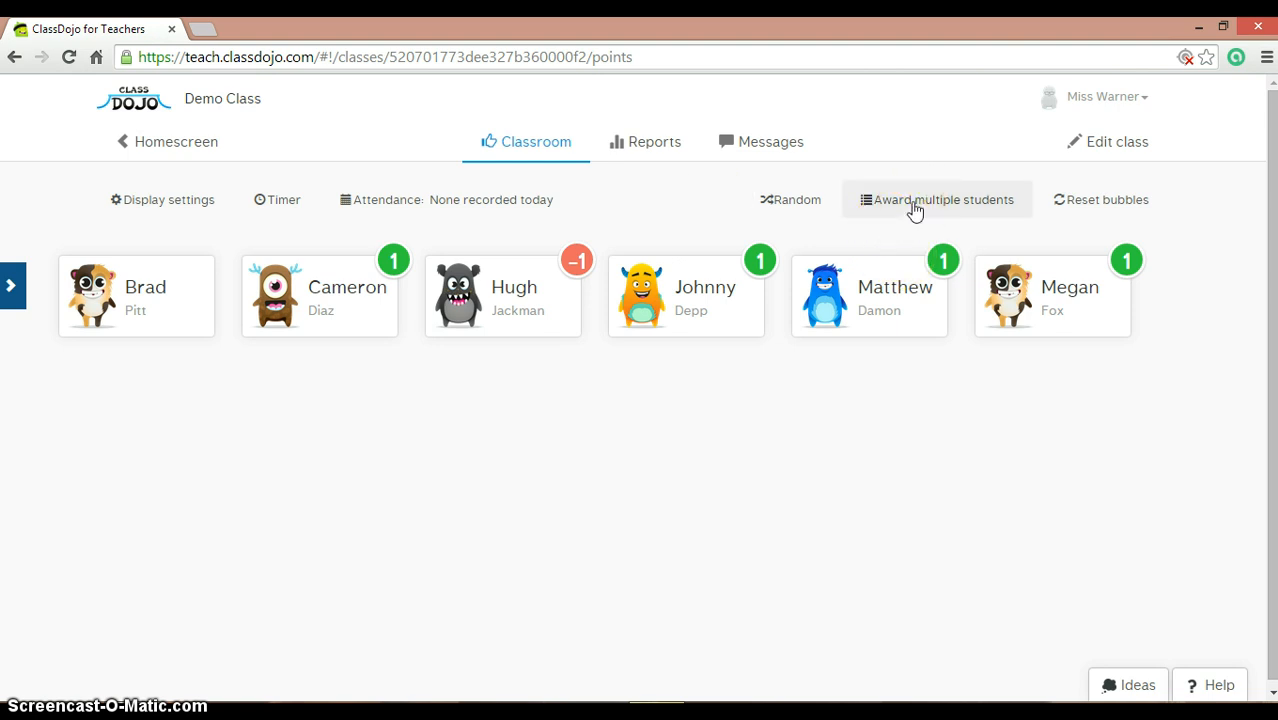
# Step: Reset the point bubbles of all six Demo Class students back to zero
pyautogui.click(1081, 206)
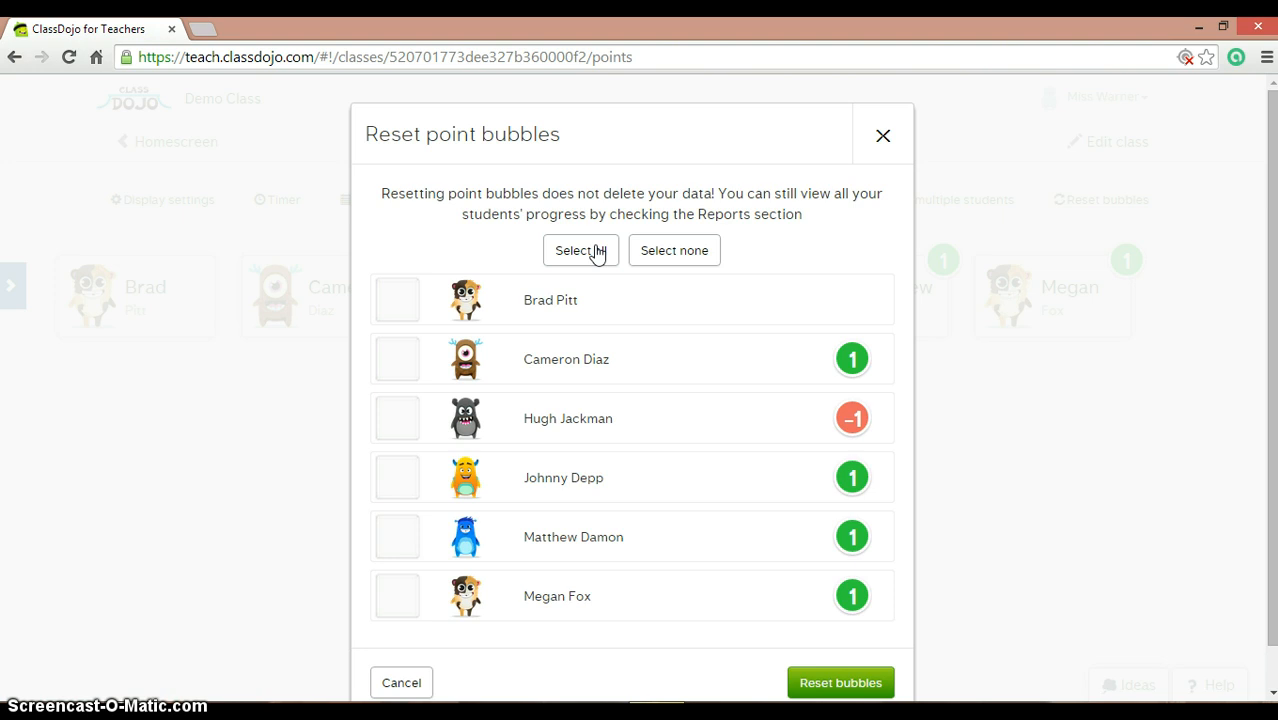
pyautogui.click(597, 253)
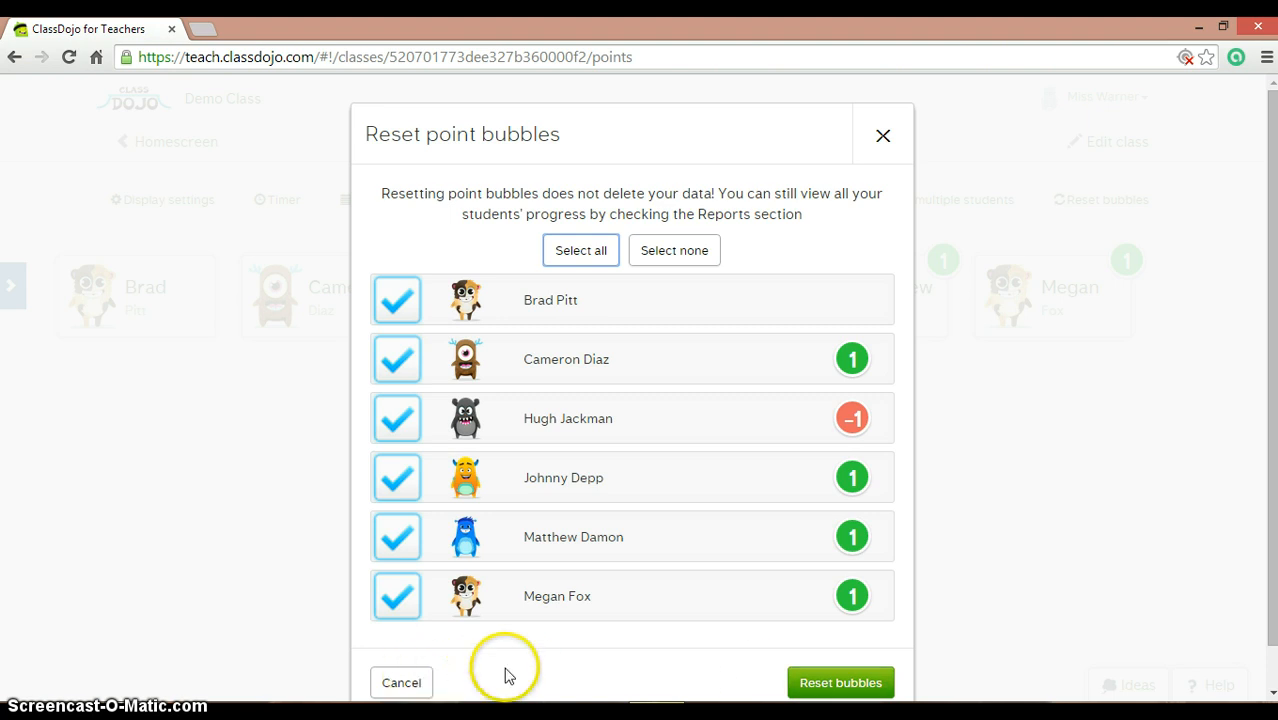
pyautogui.click(822, 681)
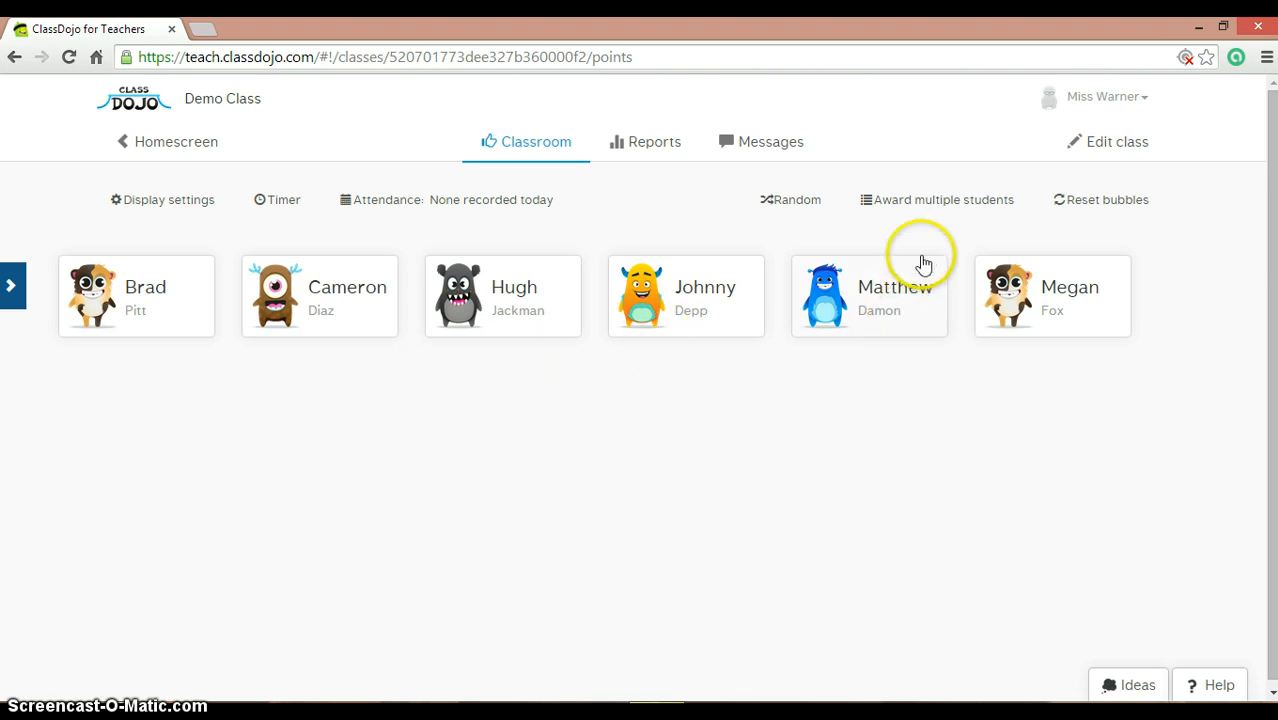
# Step: Select every student in Demo Class and award each one +1 for Teamwork
pyautogui.click(940, 201)
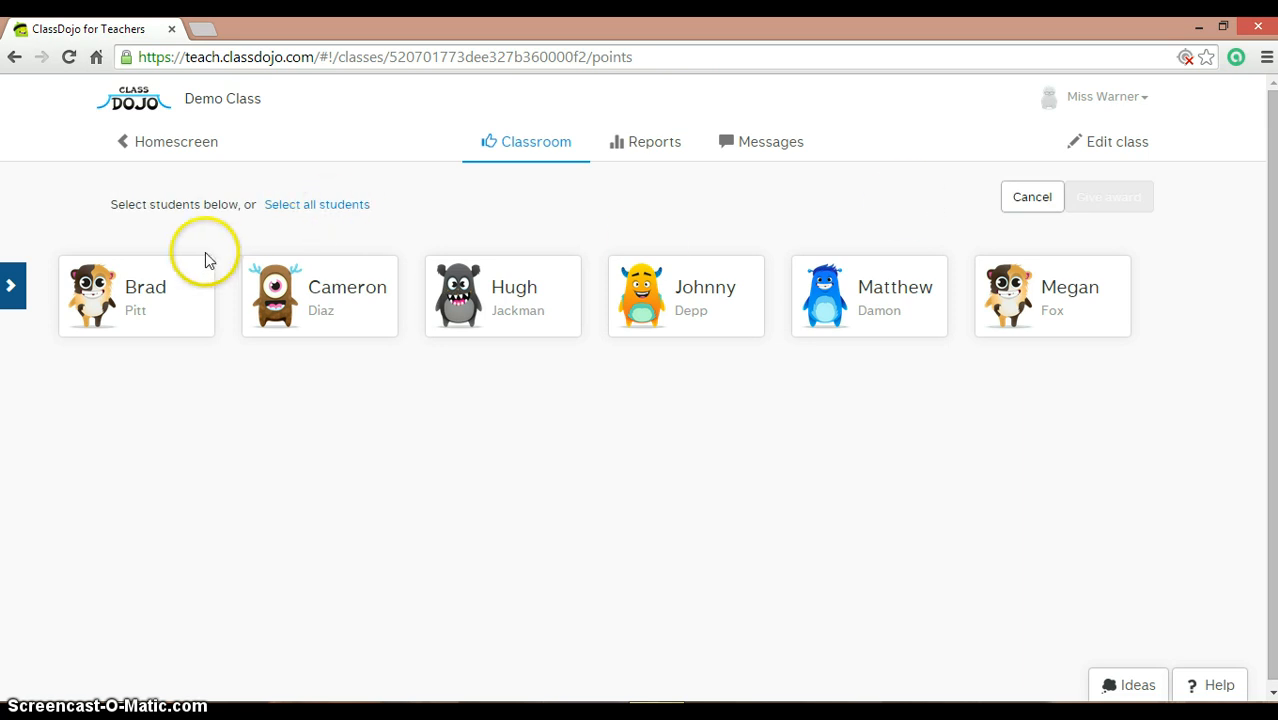
pyautogui.click(156, 299)
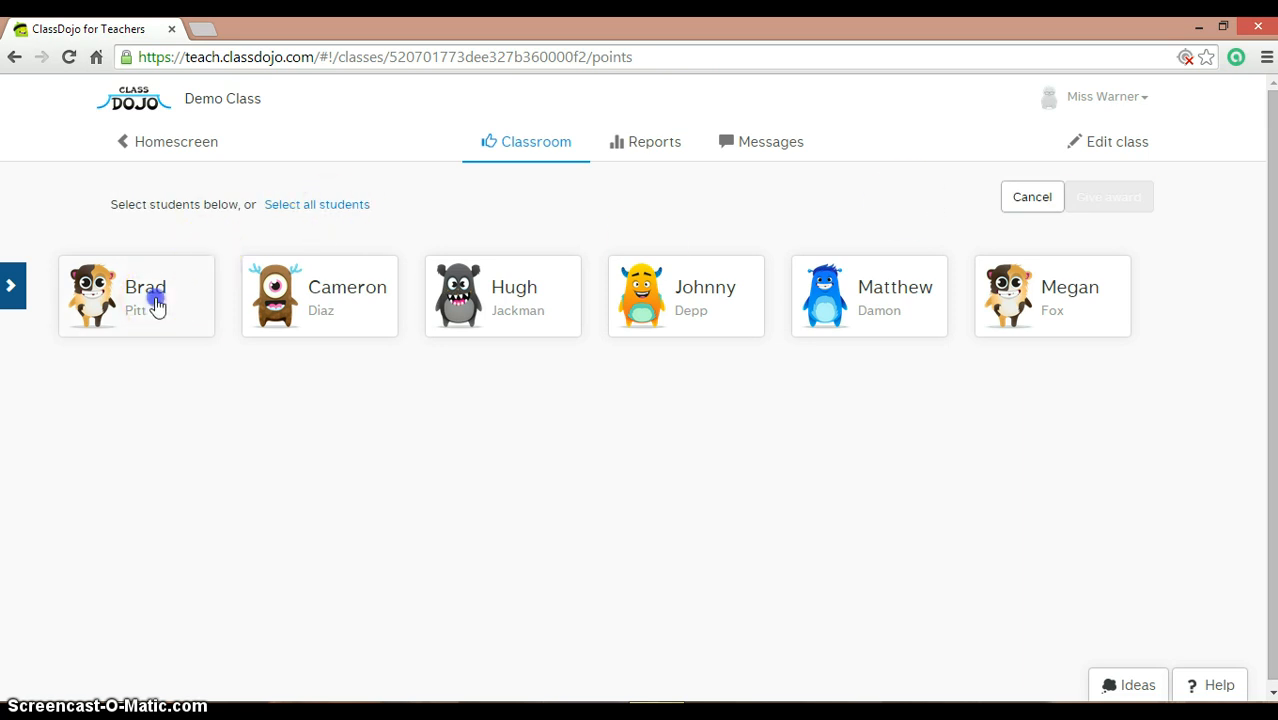
pyautogui.click(274, 305)
pyautogui.click(565, 312)
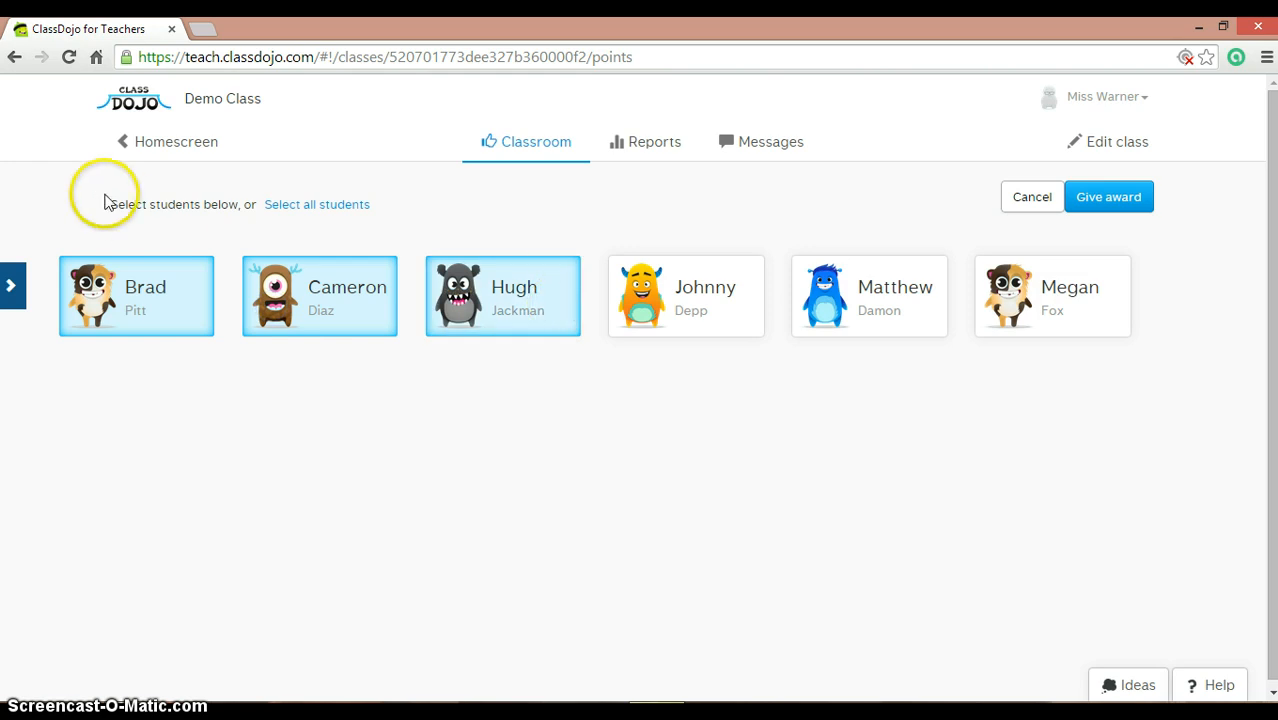
pyautogui.click(327, 206)
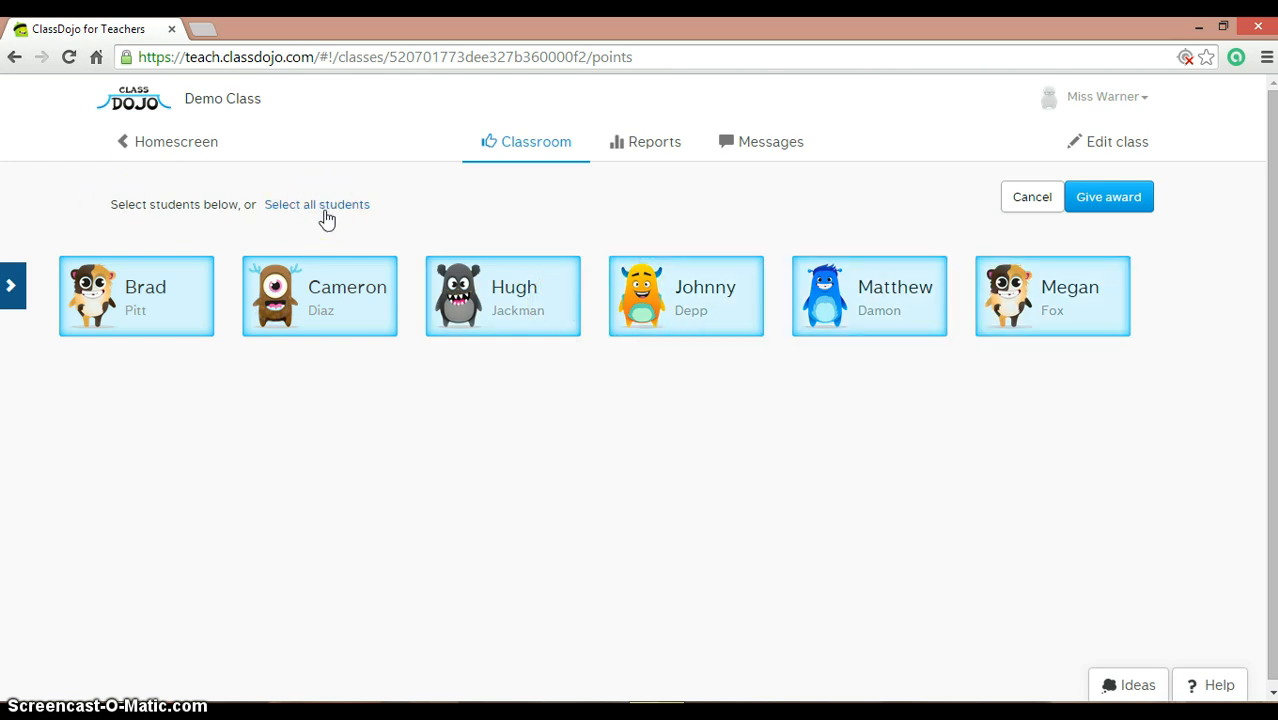
pyautogui.click(1130, 214)
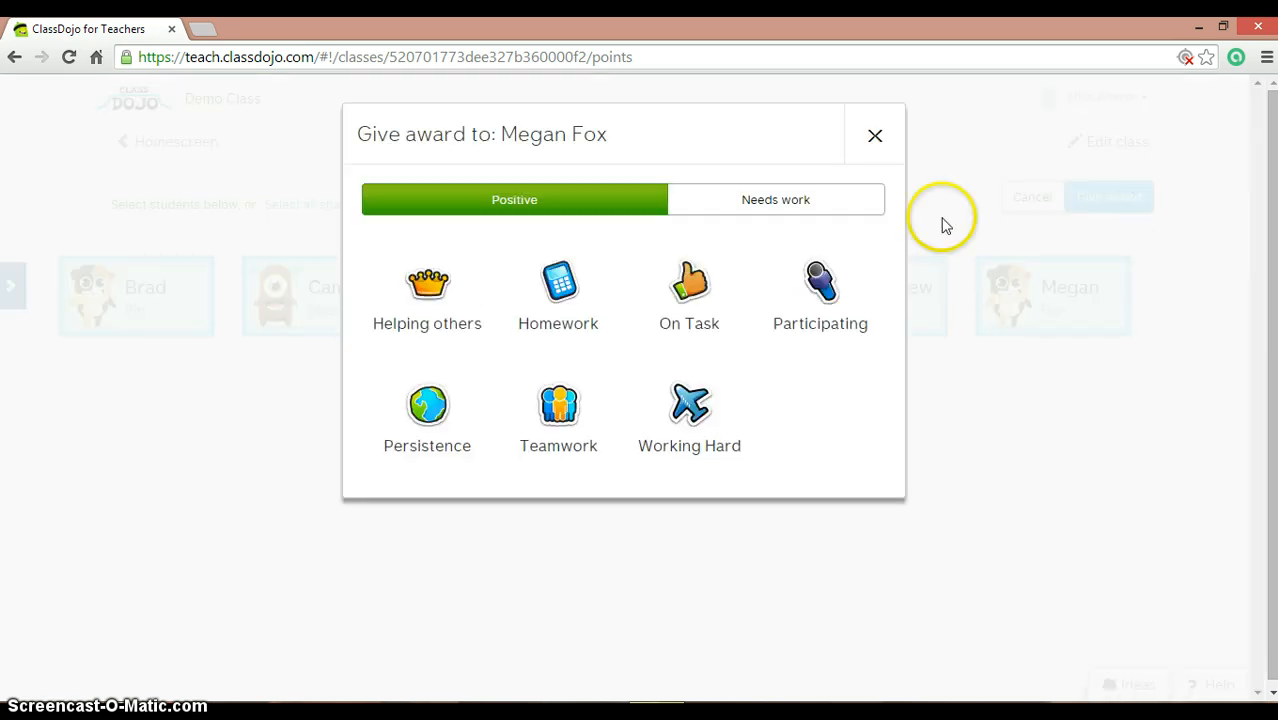
pyautogui.click(558, 392)
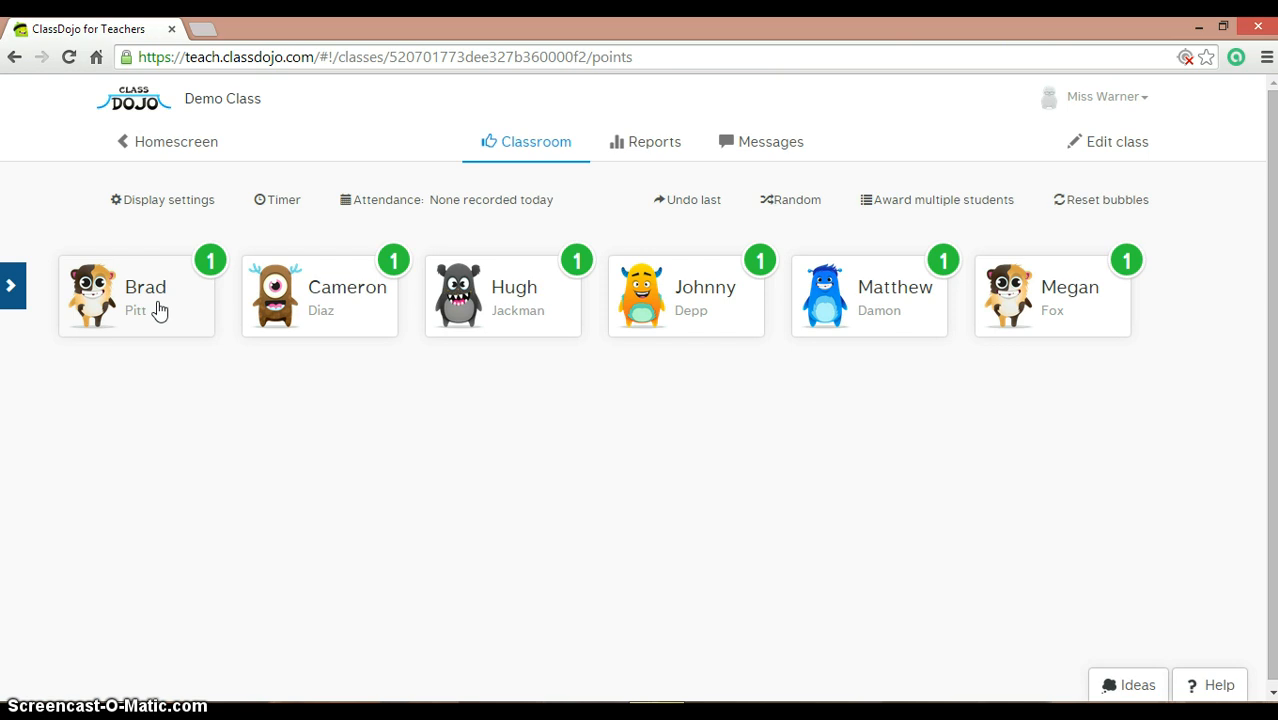
# Step: Deduct a point from the first student for No homework
pyautogui.click(158, 310)
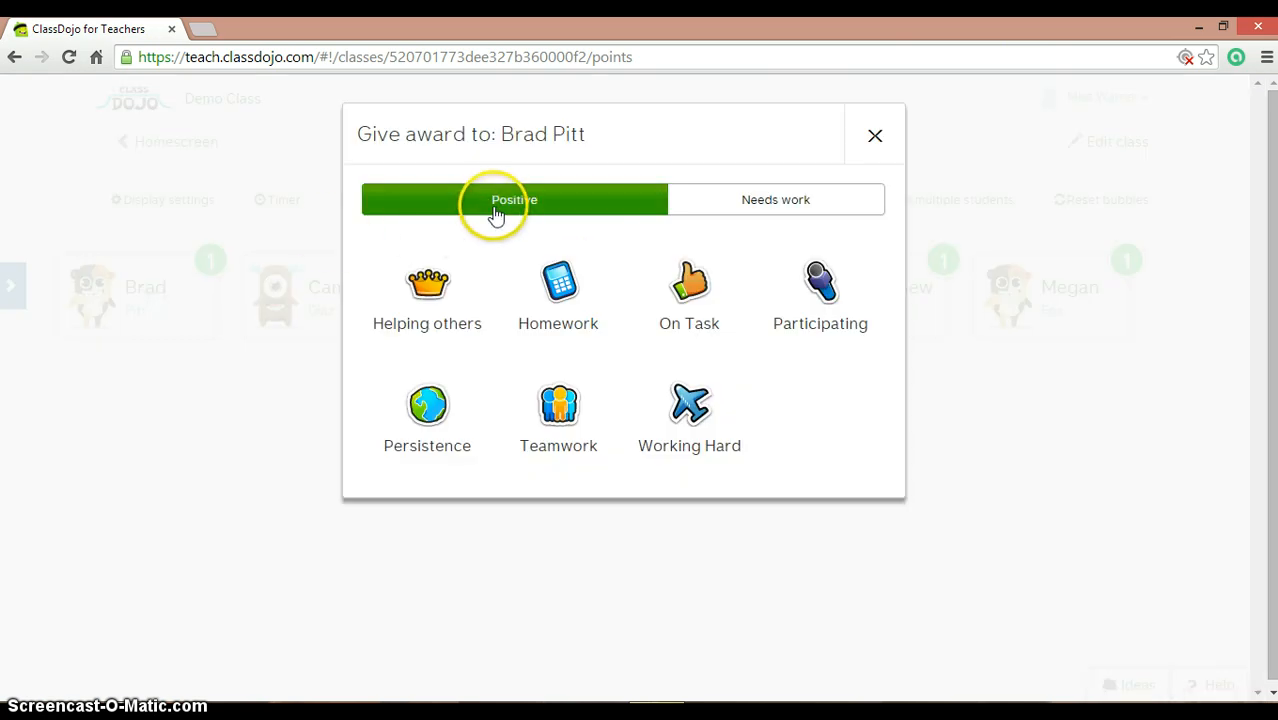
pyautogui.click(808, 200)
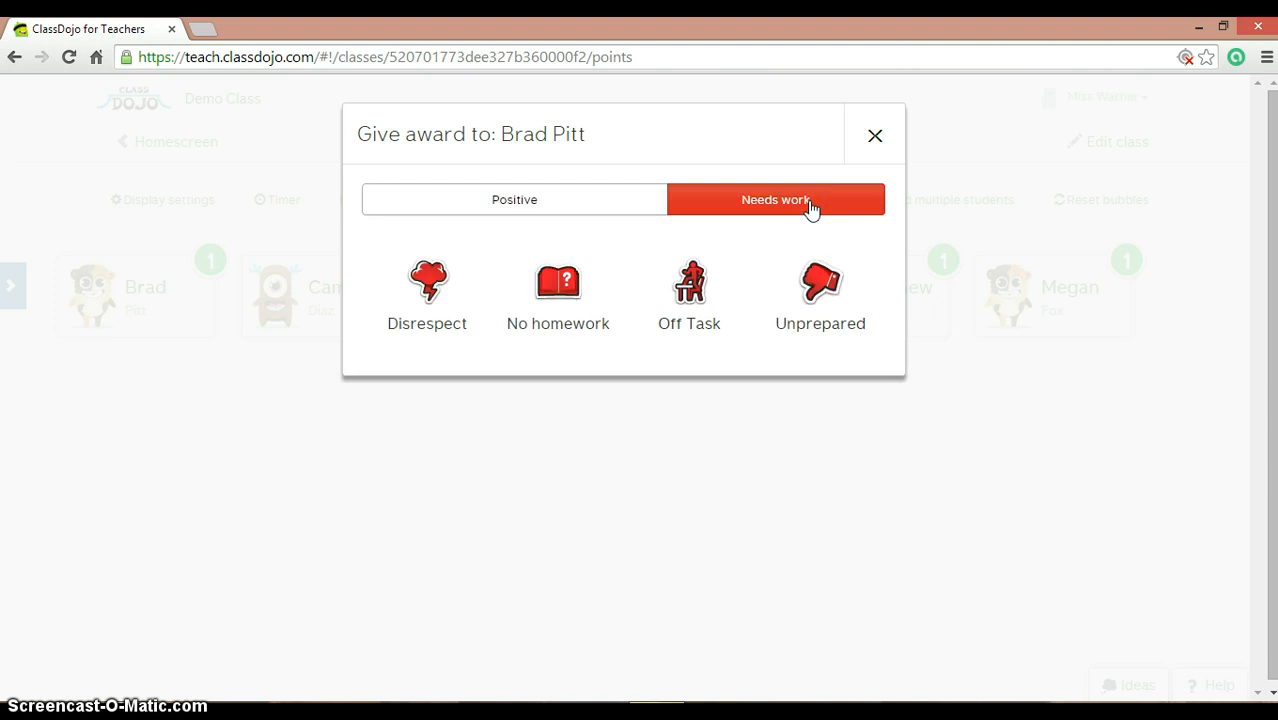
pyautogui.click(749, 212)
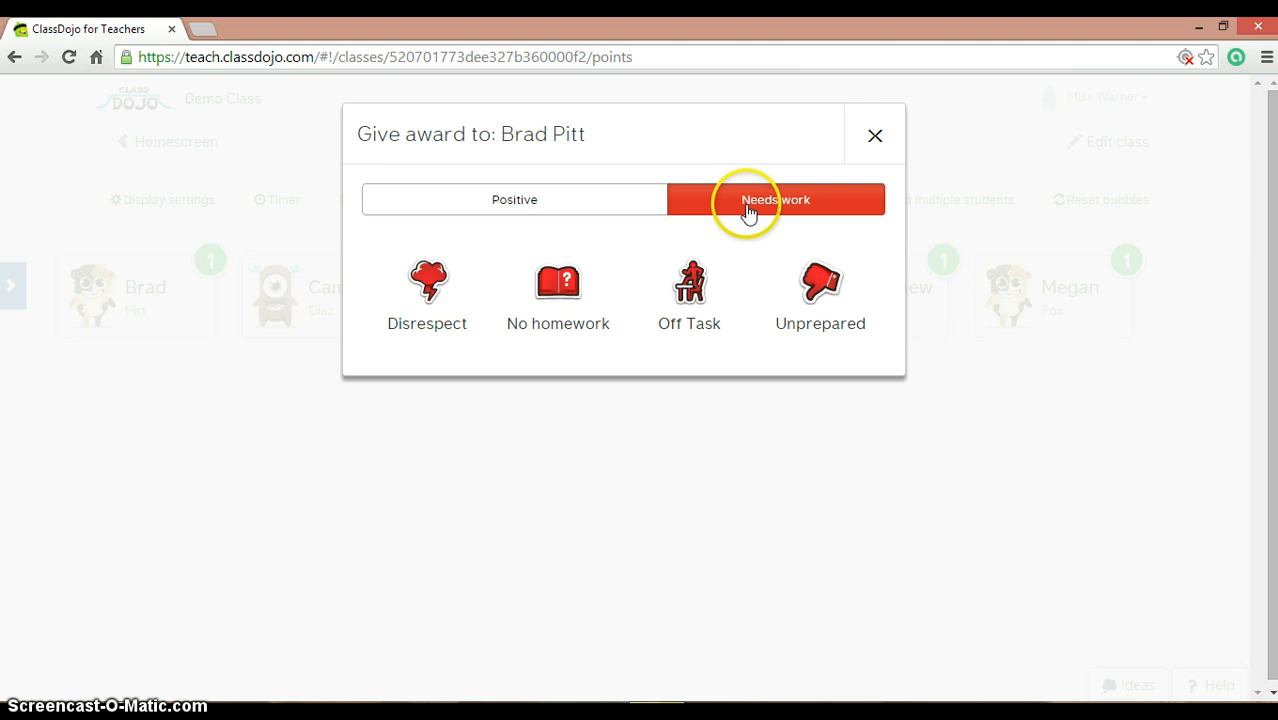
pyautogui.click(582, 295)
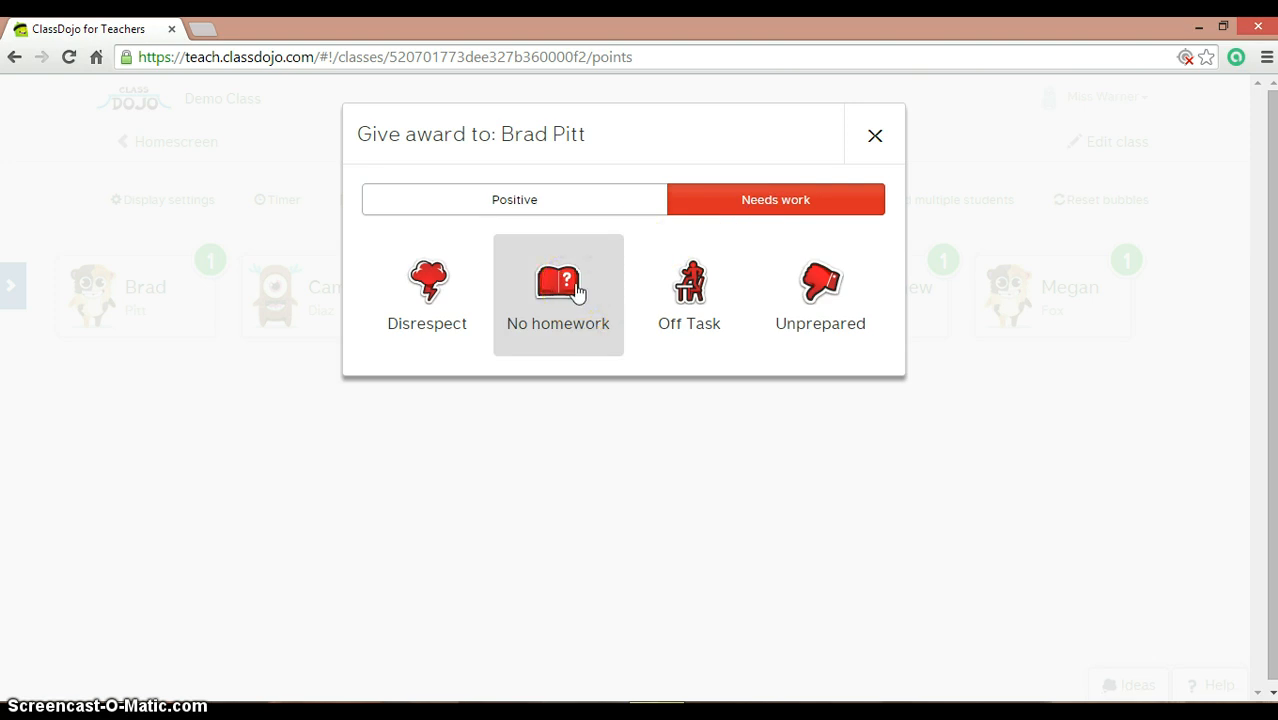
pyautogui.click(577, 287)
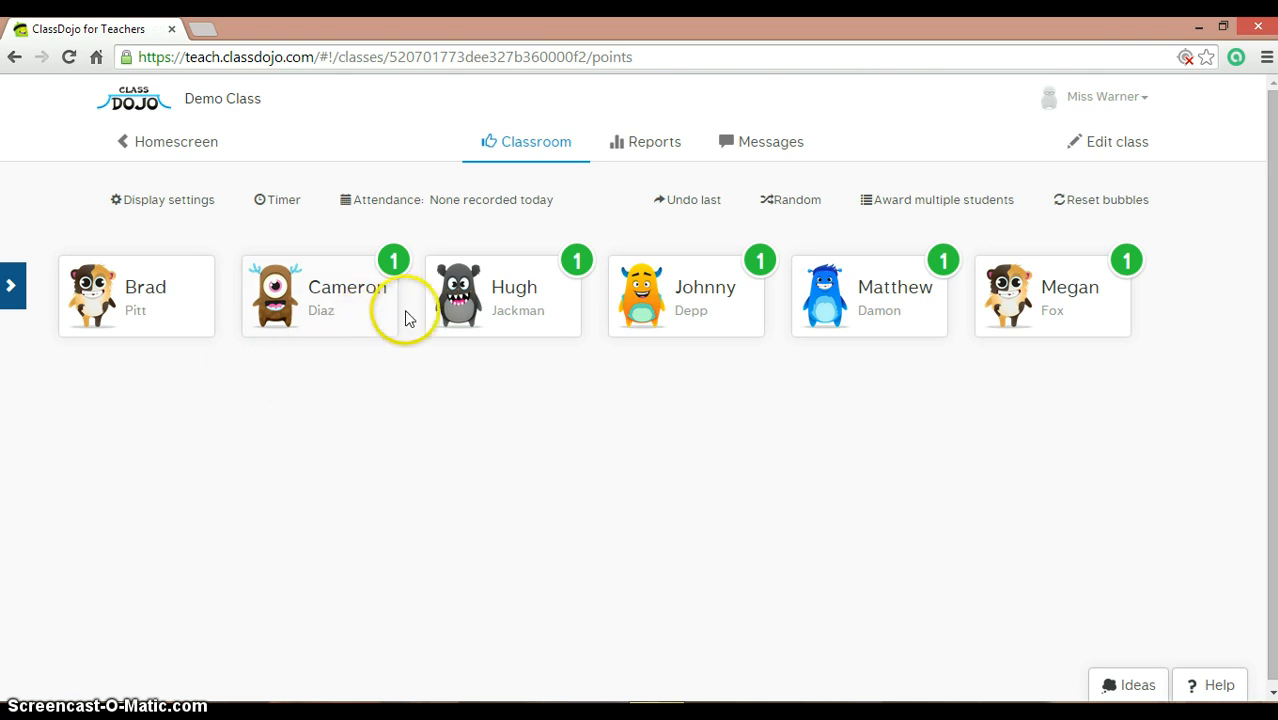
# Step: Give the third student +1 for Helping others
pyautogui.click(514, 328)
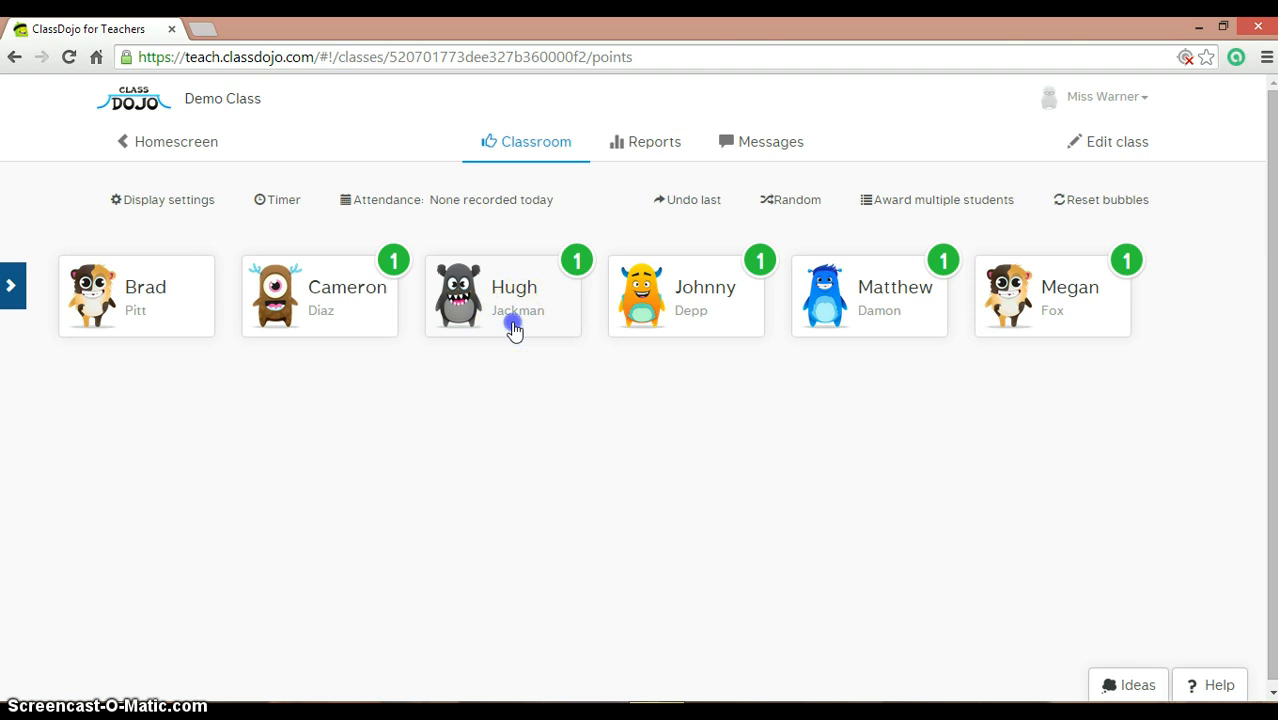
pyautogui.click(424, 300)
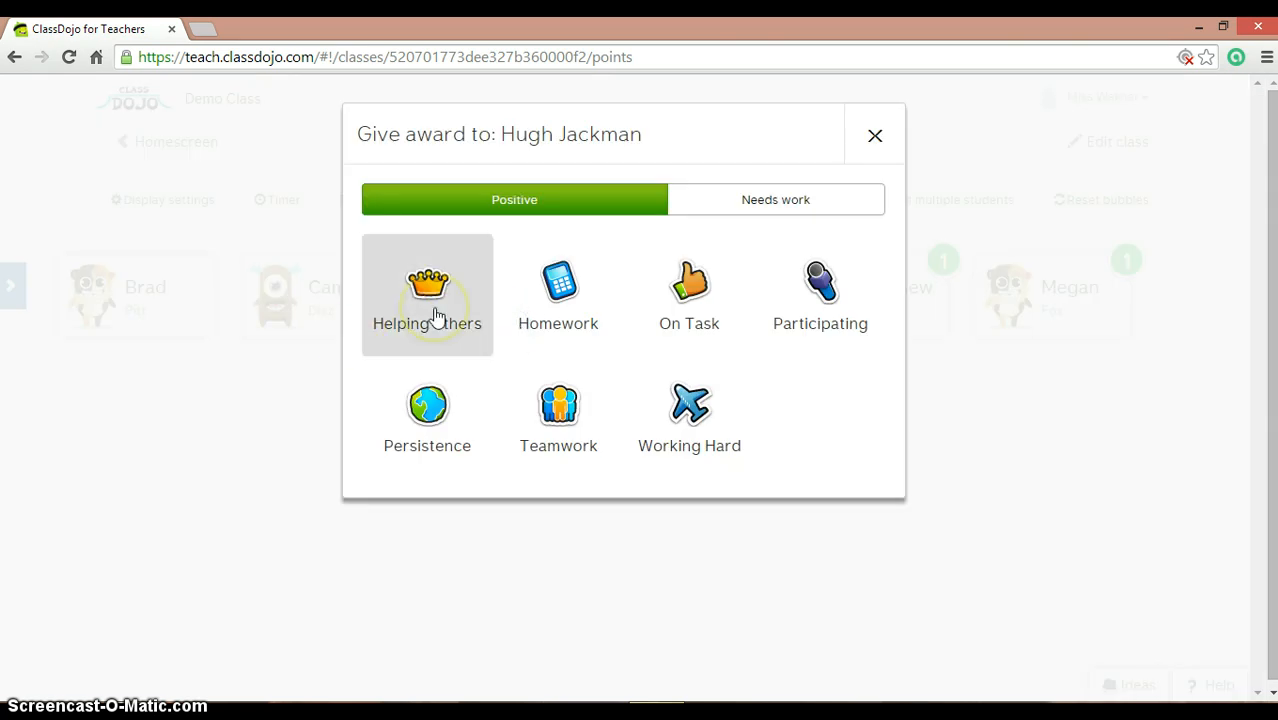
pyautogui.click(435, 313)
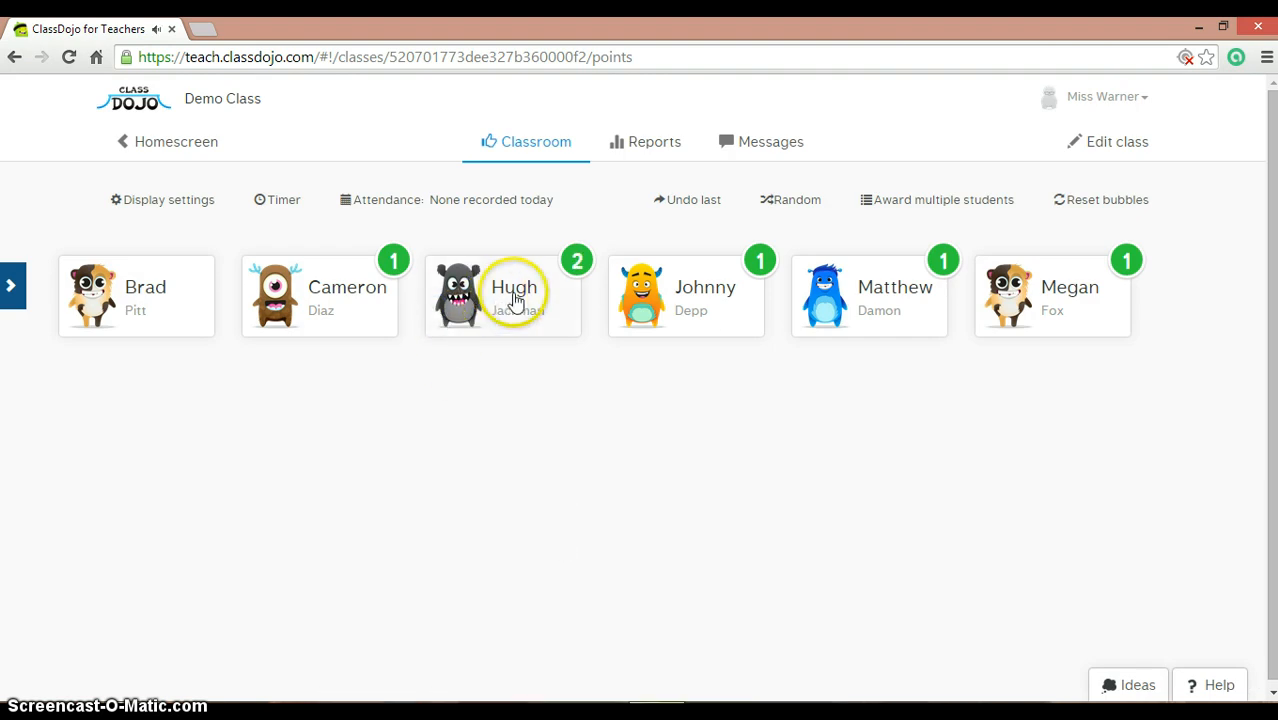
# Step: Undo the last Helping others point, then start and reset the class timer
pyautogui.click(679, 202)
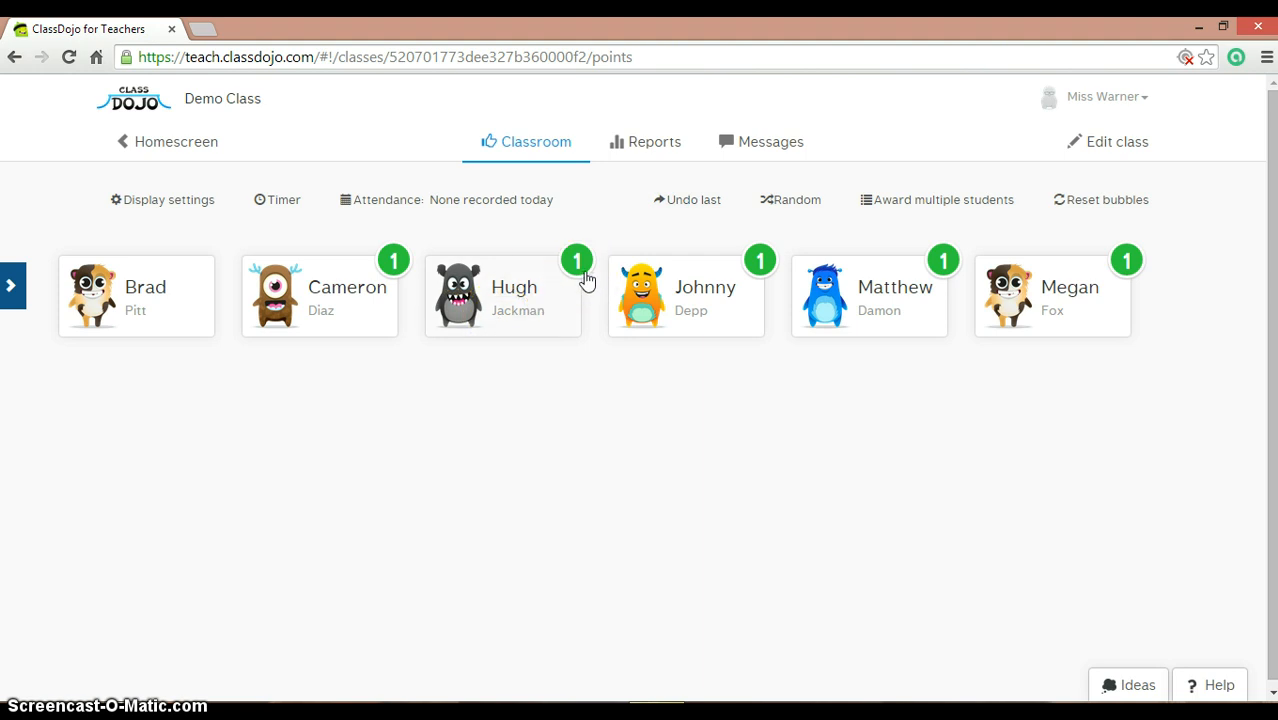
pyautogui.click(276, 222)
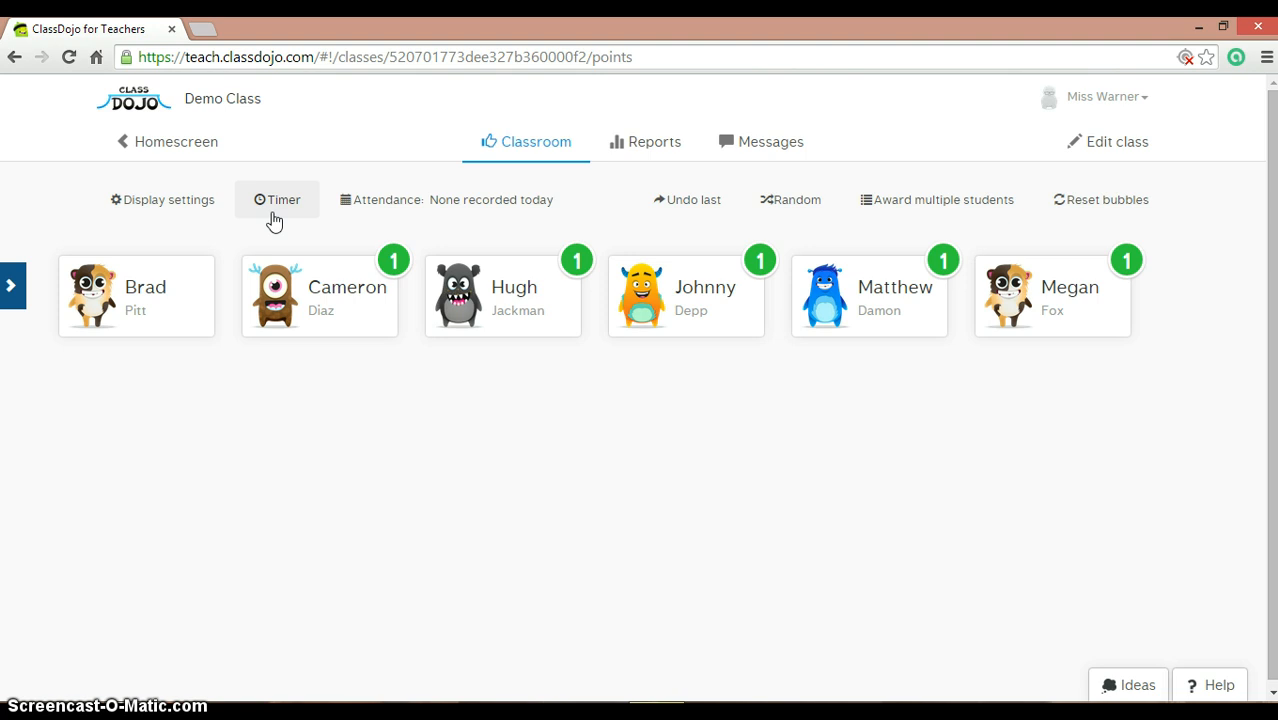
pyautogui.click(274, 222)
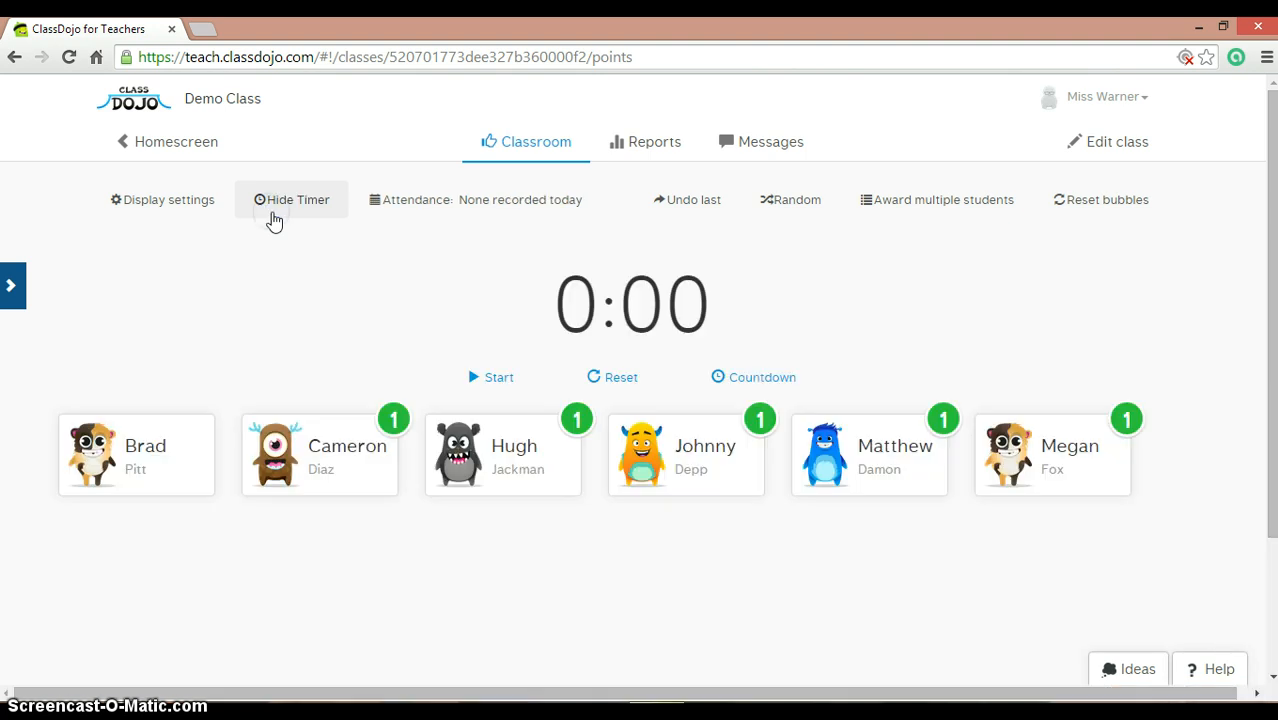
pyautogui.click(499, 389)
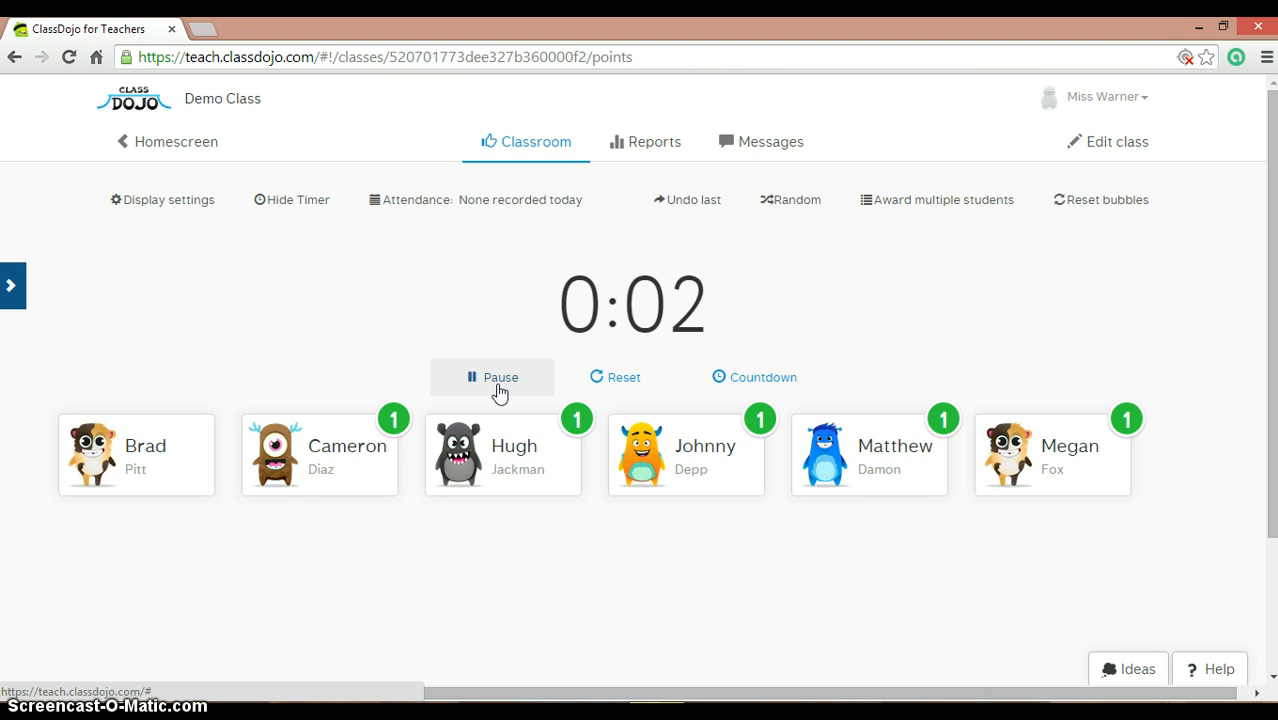
pyautogui.click(610, 385)
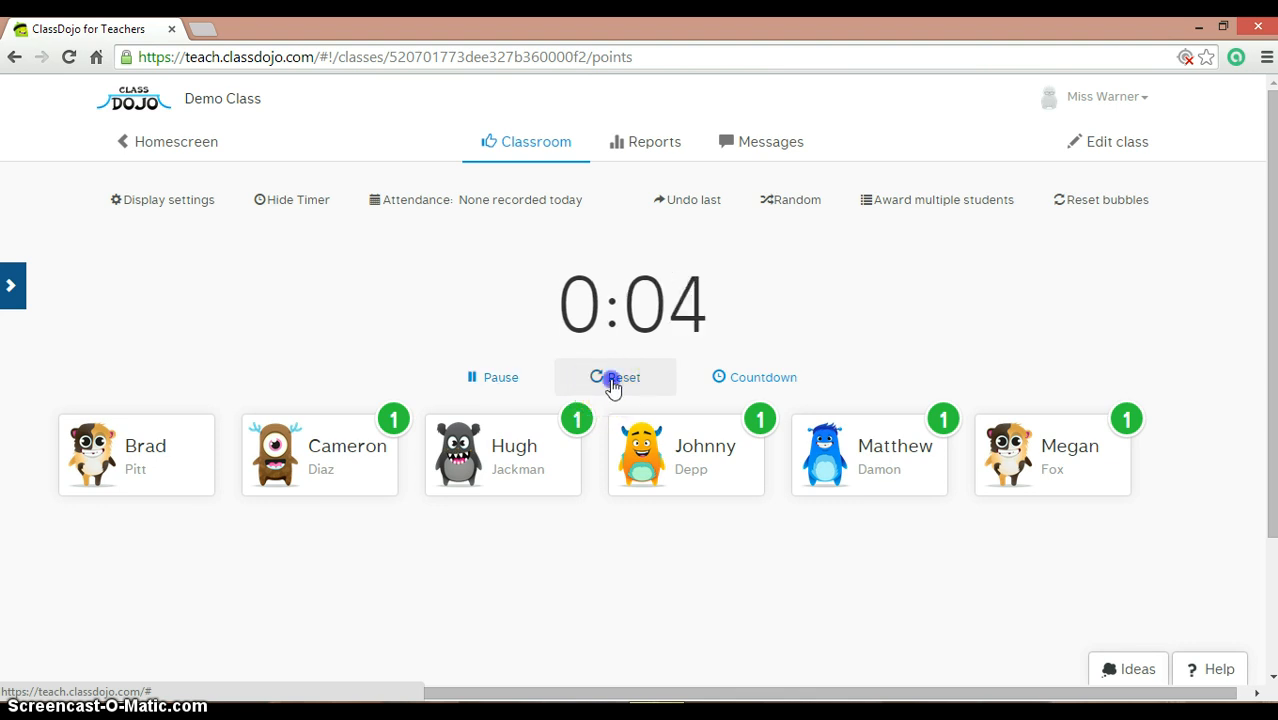
# Step: Run a 5:00 countdown, pausing and resuming it, then reset it to 0:00
pyautogui.click(781, 395)
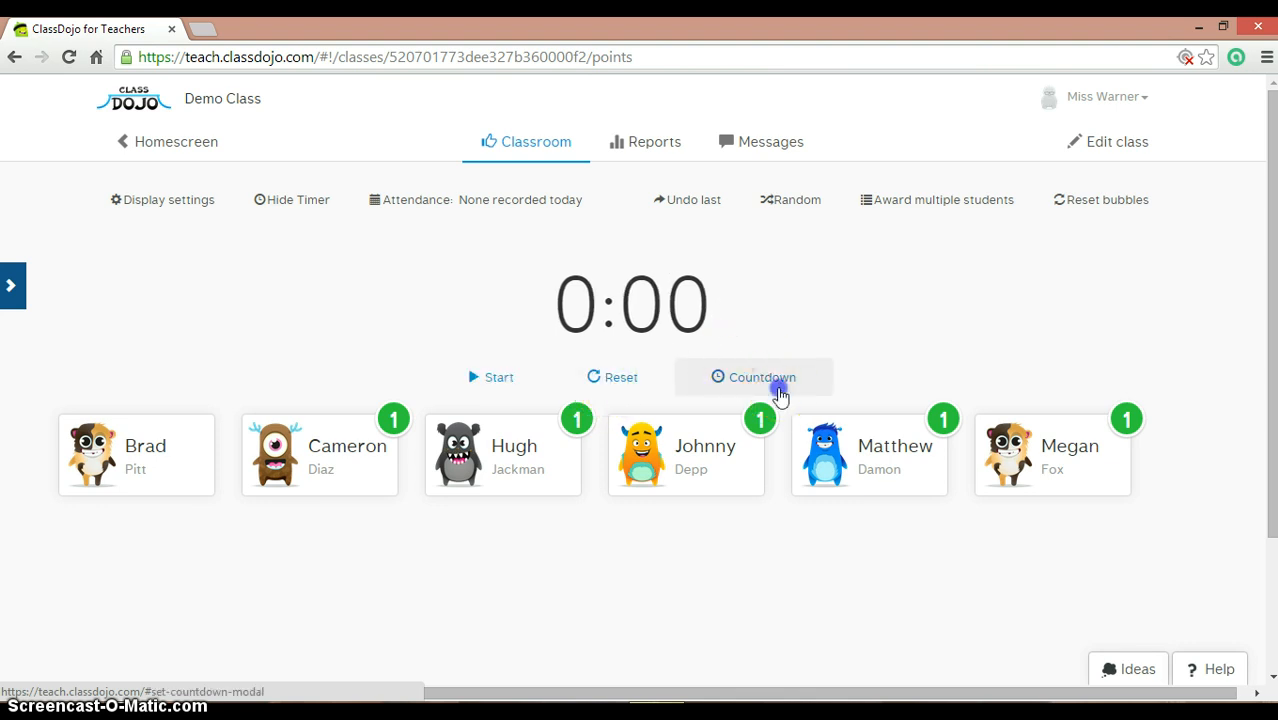
pyautogui.click(600, 209)
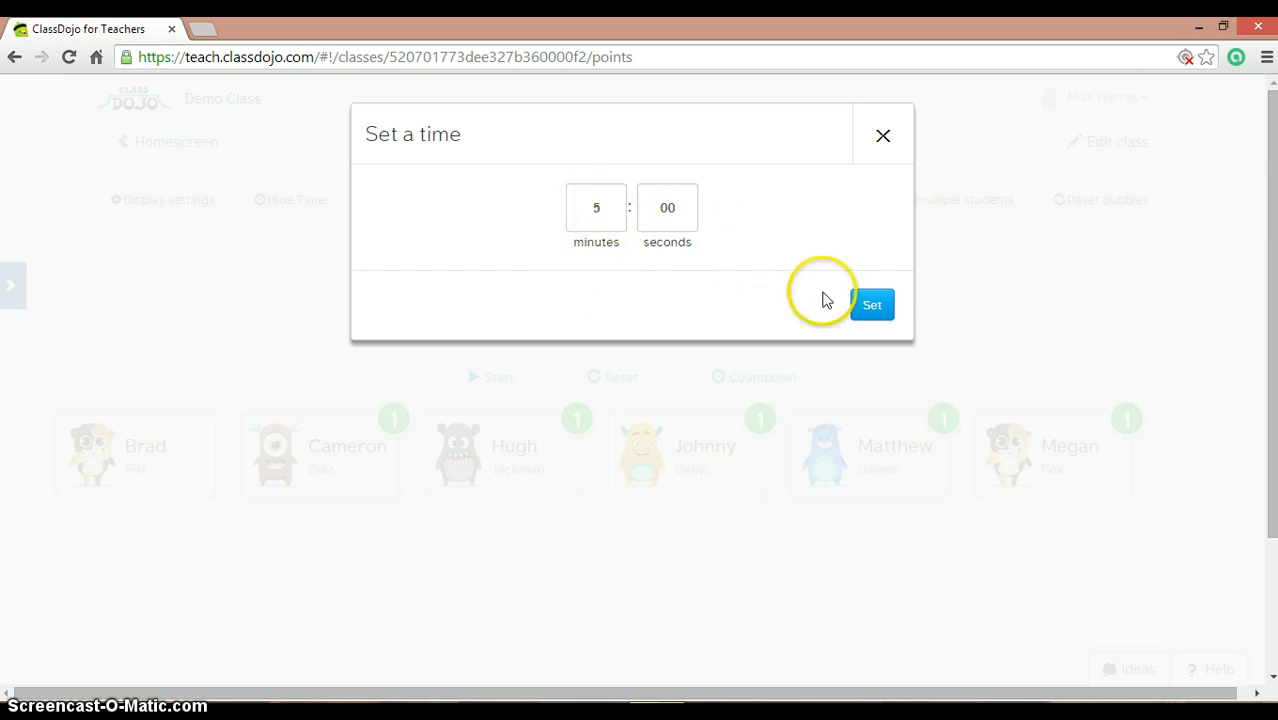
pyautogui.click(882, 307)
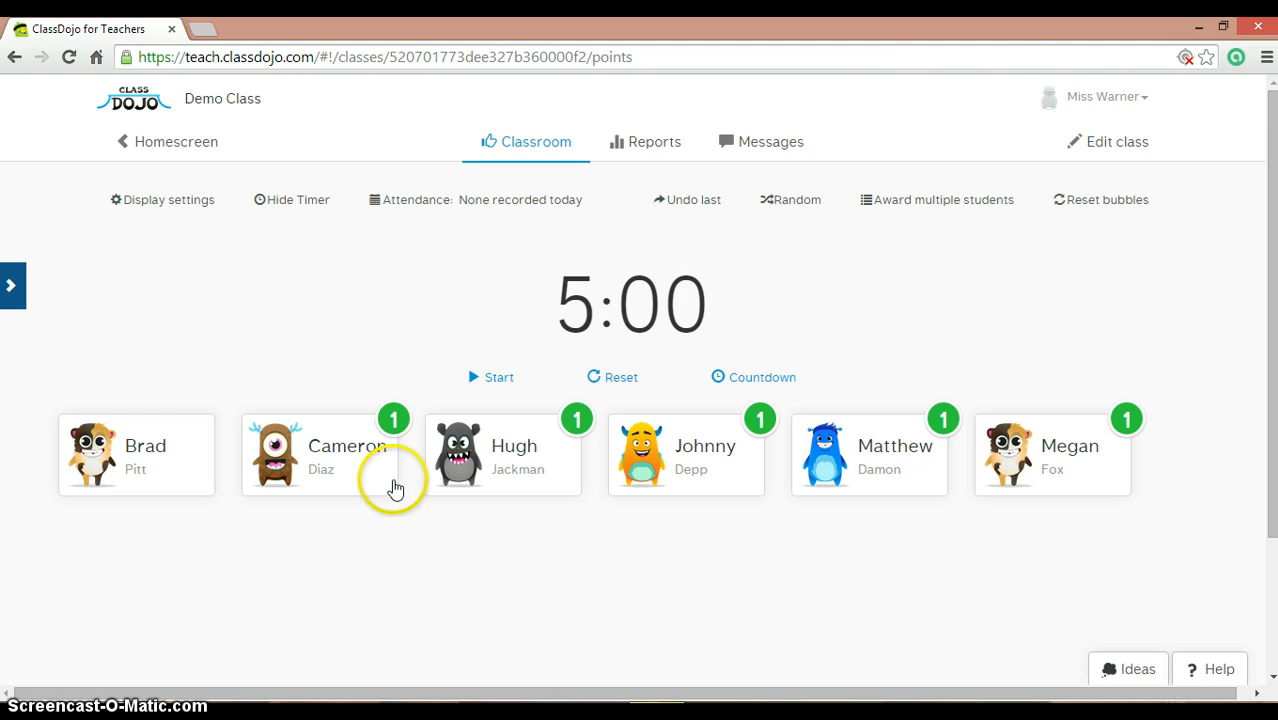
pyautogui.click(498, 380)
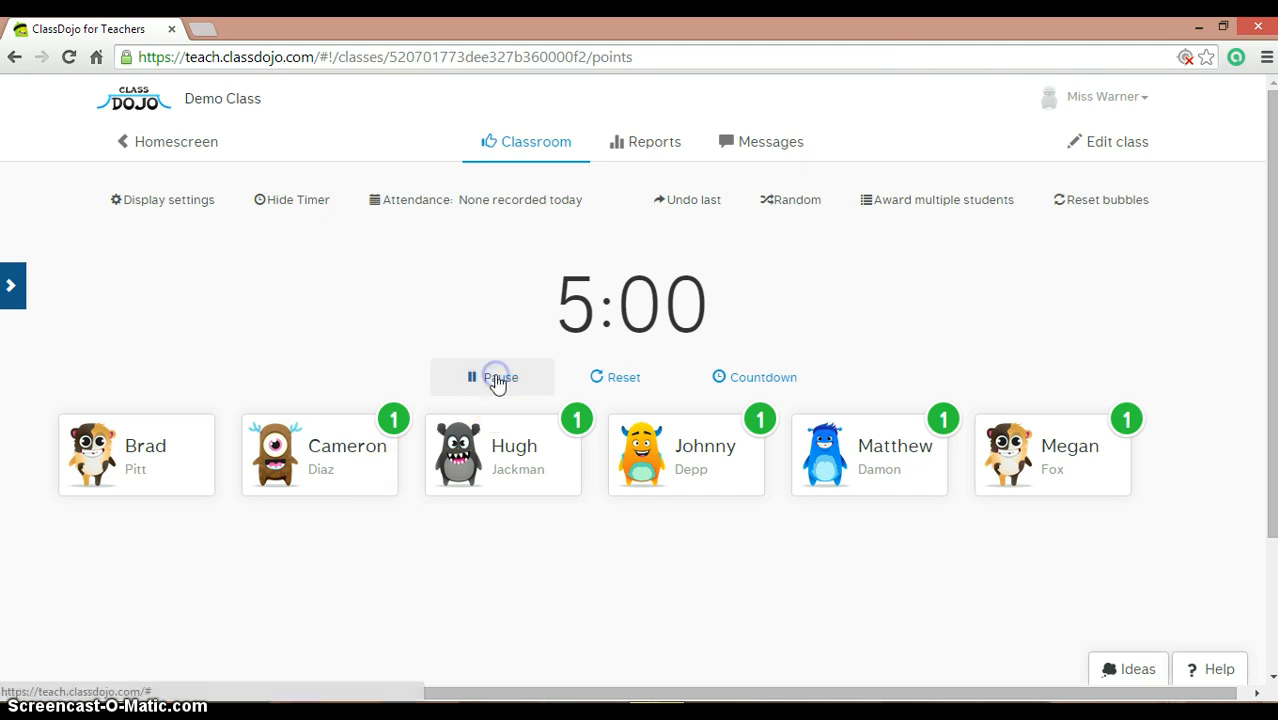
pyautogui.click(498, 380)
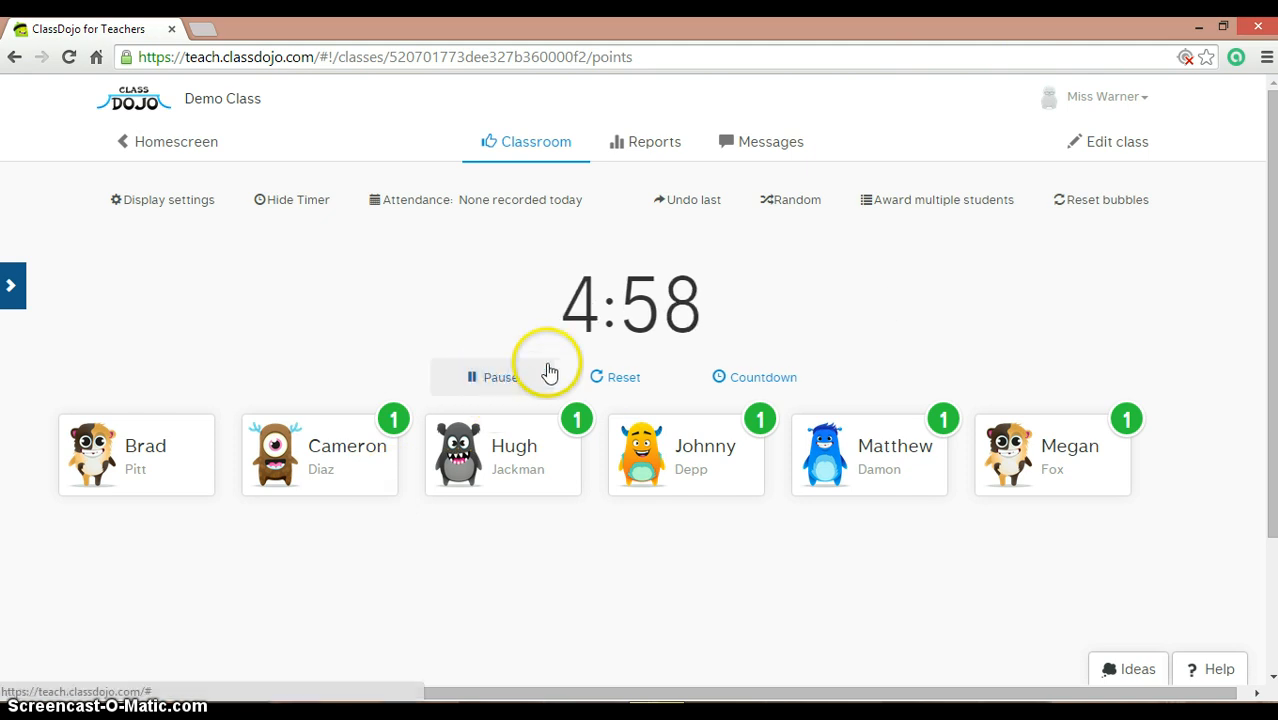
pyautogui.click(548, 377)
pyautogui.click(622, 380)
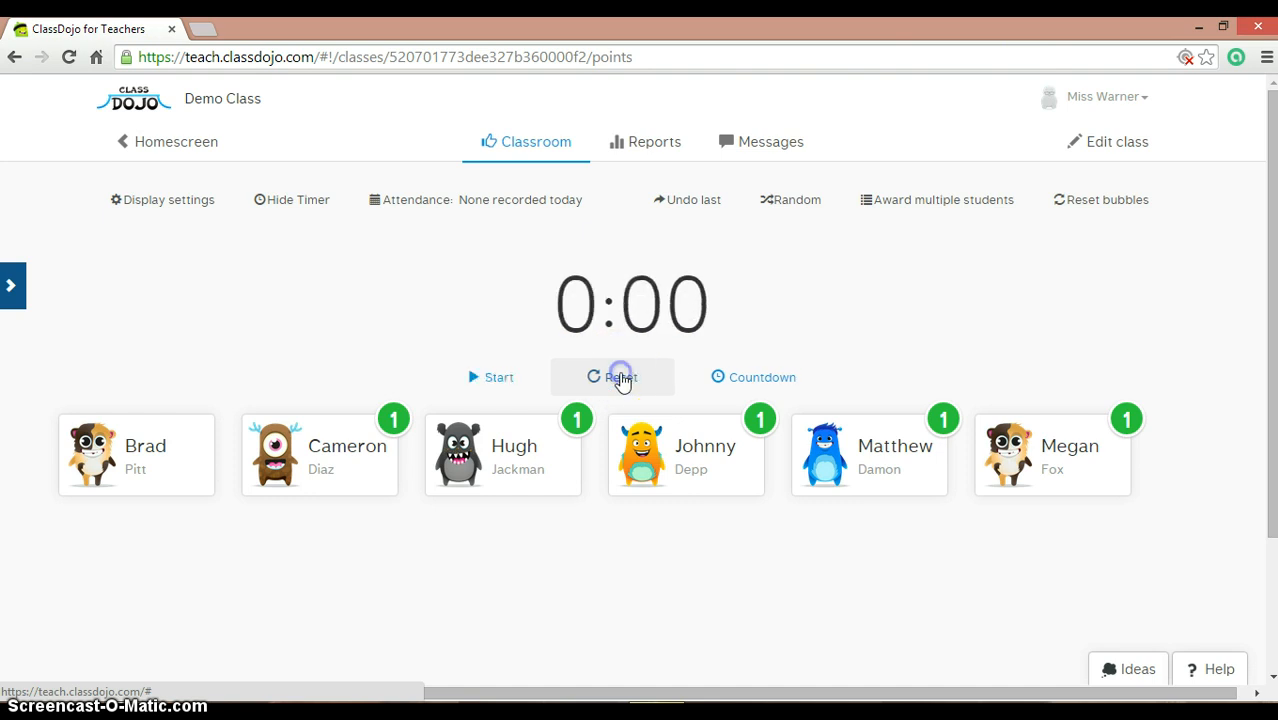
# Step: Save today's attendance with the first two students absent and the other four present
pyautogui.click(432, 205)
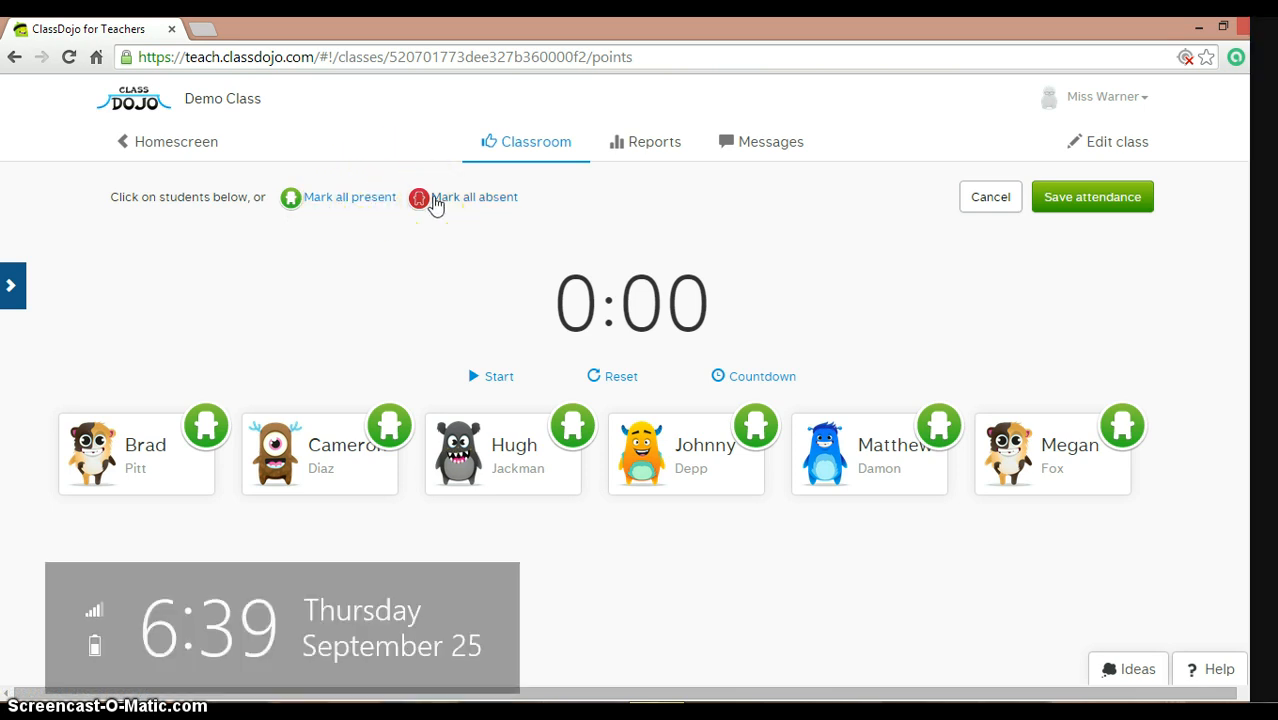
pyautogui.scroll(-2, 180, 400)
pyautogui.click(179, 369)
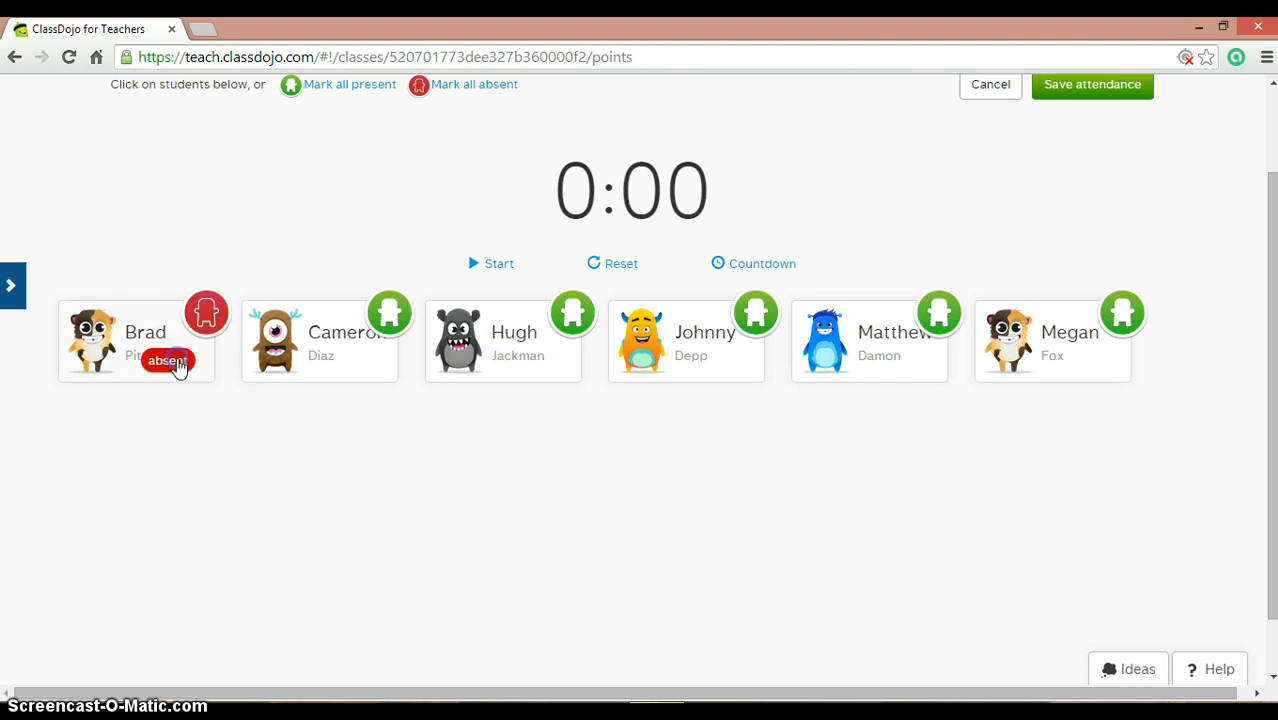
pyautogui.click(317, 358)
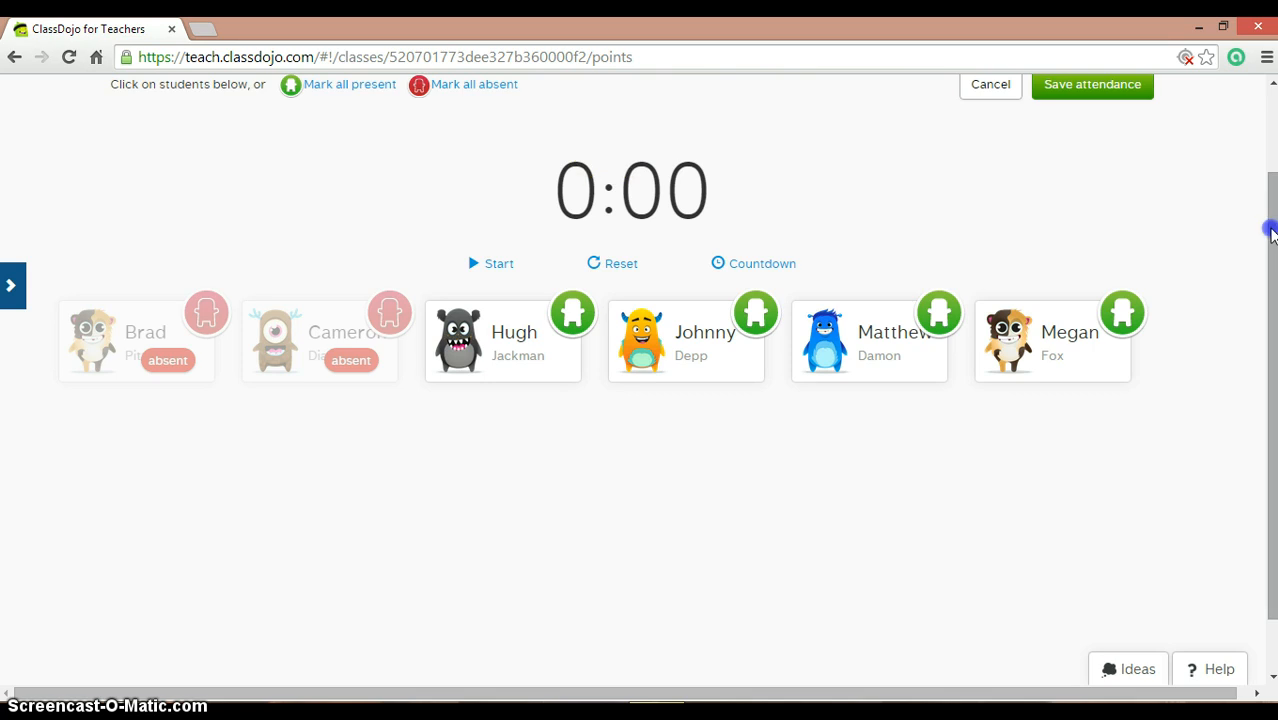
pyautogui.moveTo(1273, 230); pyautogui.dragTo(1264, 145)
pyautogui.click(1104, 195)
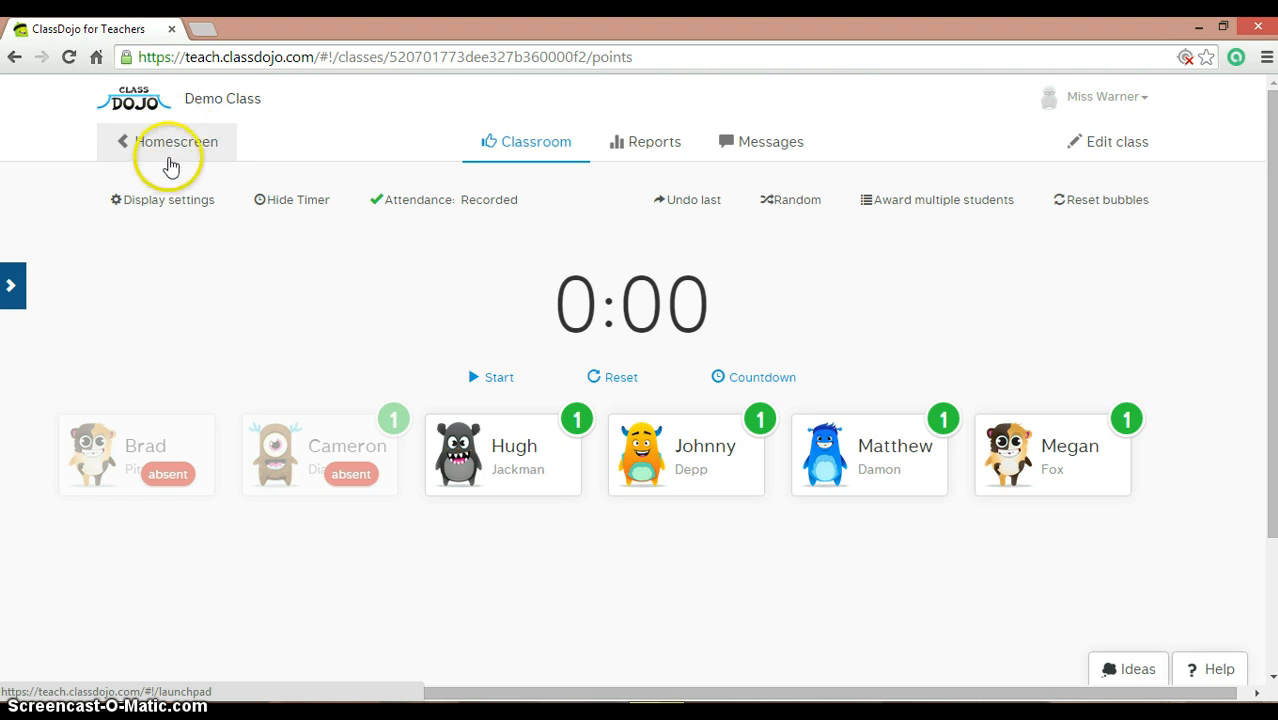
# Step: Start a new class from the class list and give it the globe icon
pyautogui.click(170, 150)
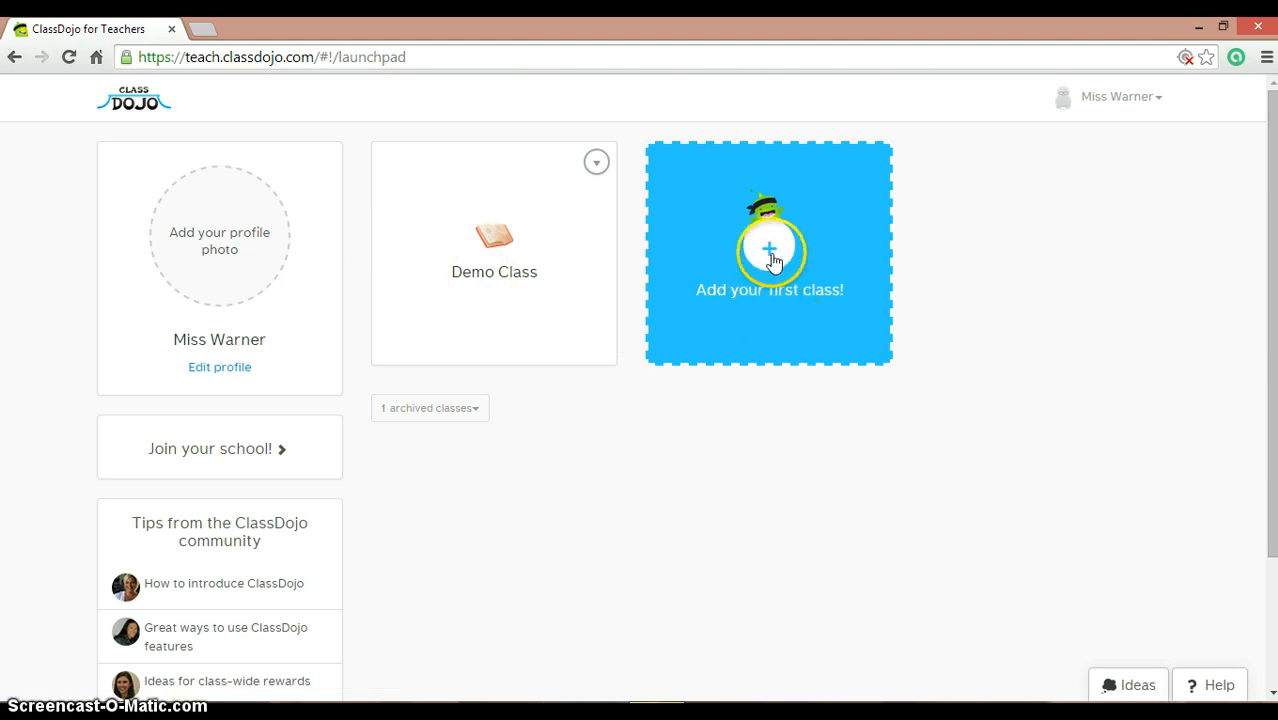
pyautogui.click(771, 262)
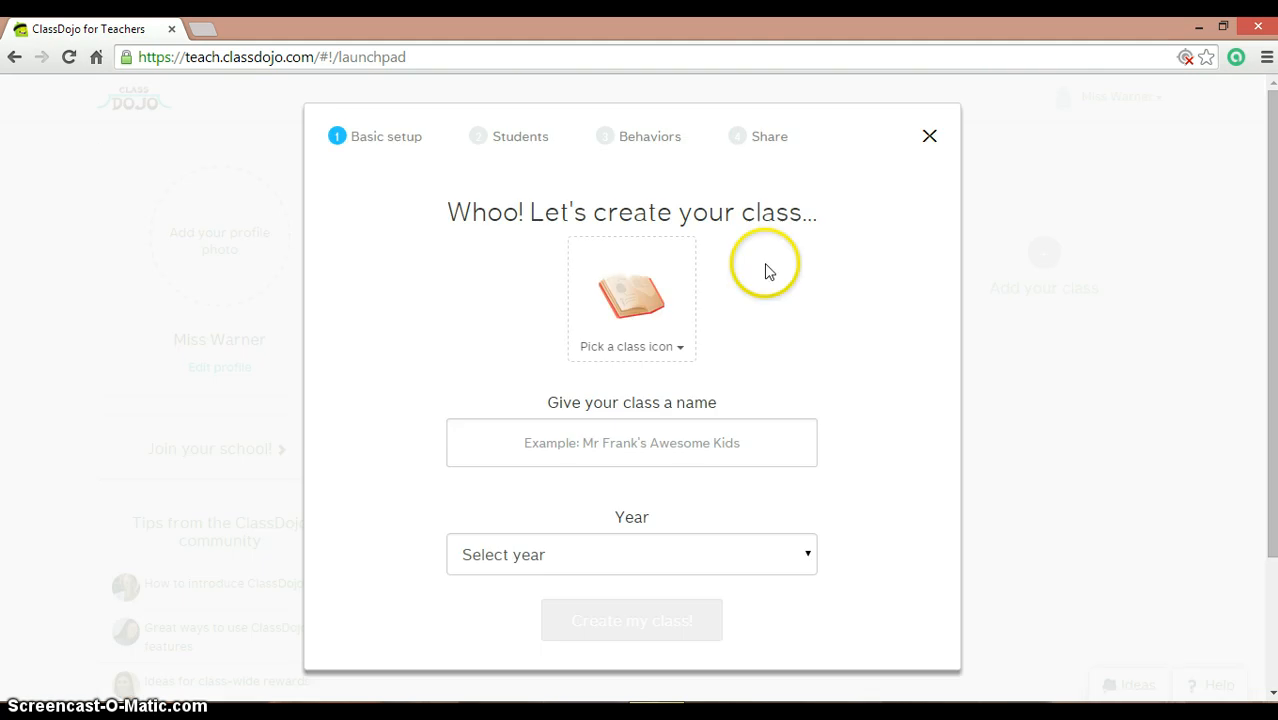
pyautogui.click(660, 348)
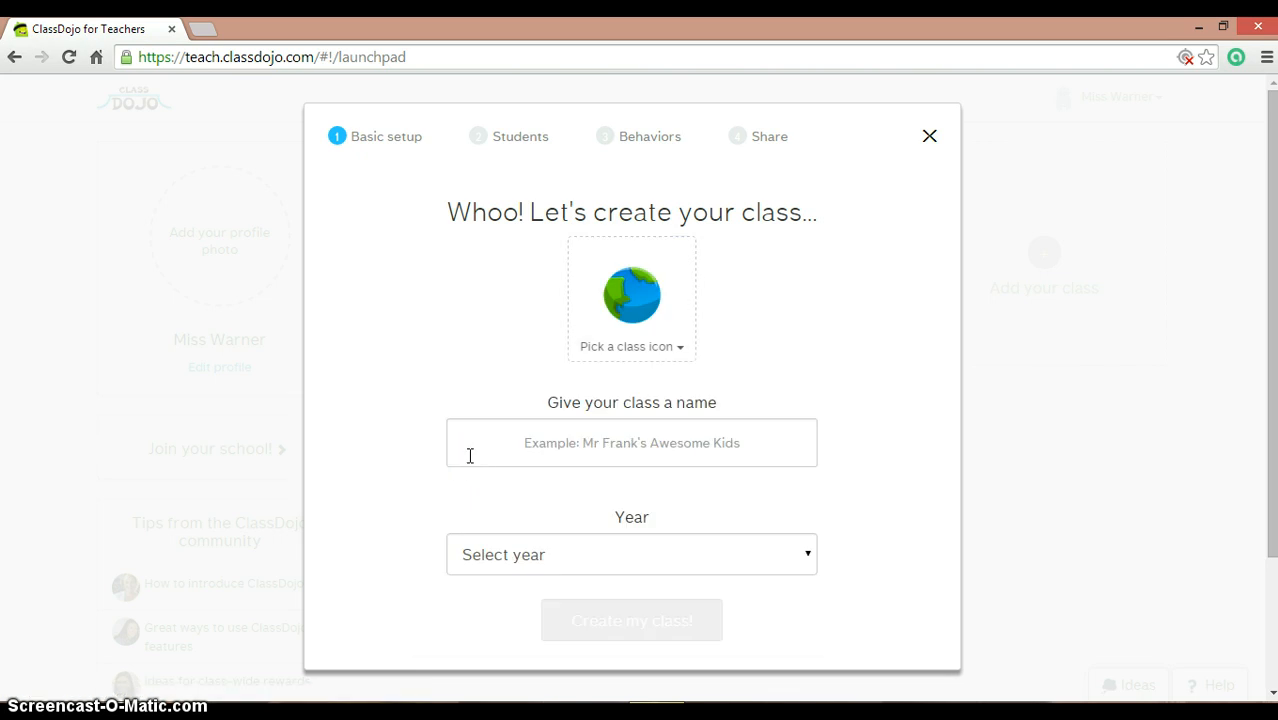
pyautogui.click(518, 446)
# Step: Name the class 'Ms. Warner's Superstars' and set its year to 1st Grade
pyautogui.click(577, 426)
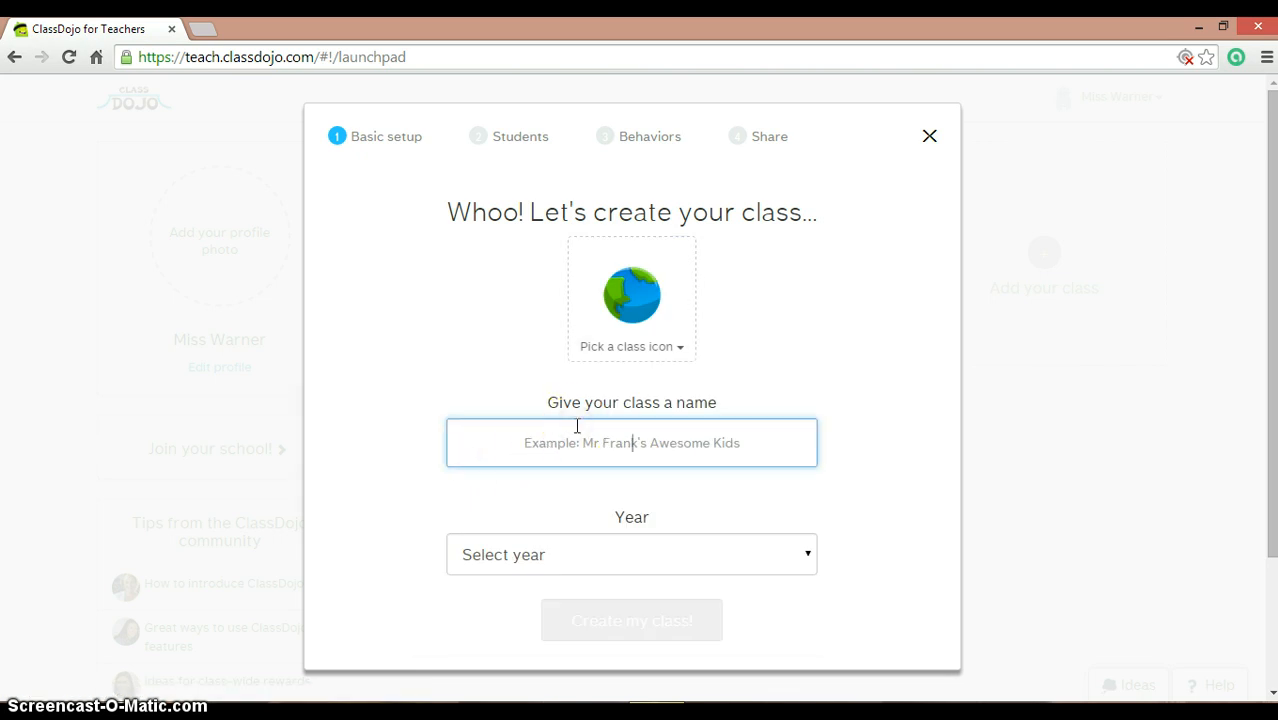
pyautogui.write('Ms')
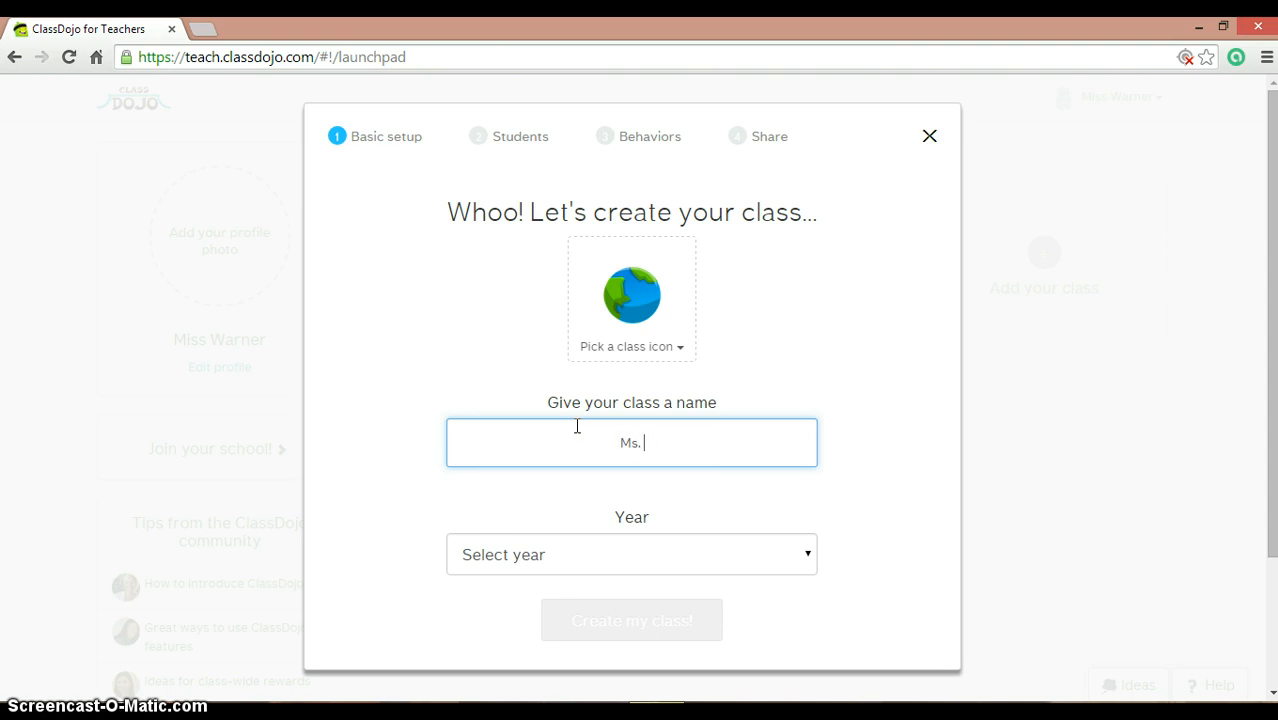
pyautogui.write(". Warner's Superstars")
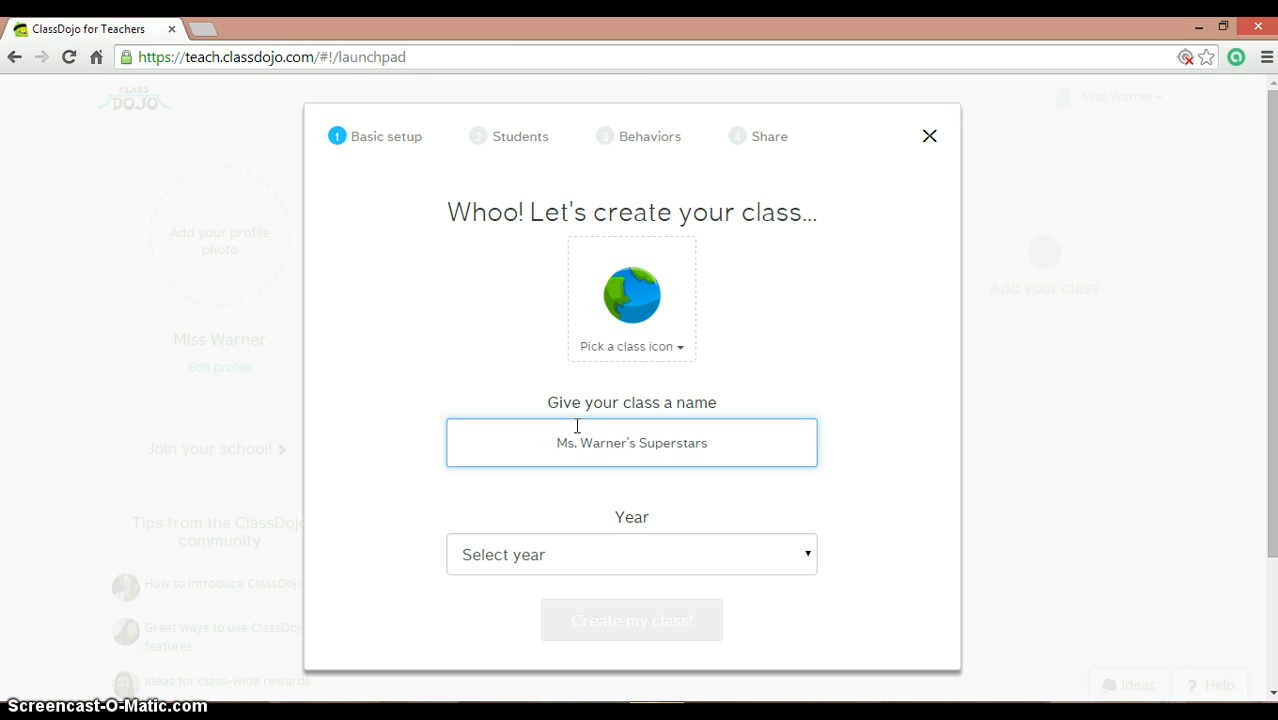
pyautogui.click(690, 555)
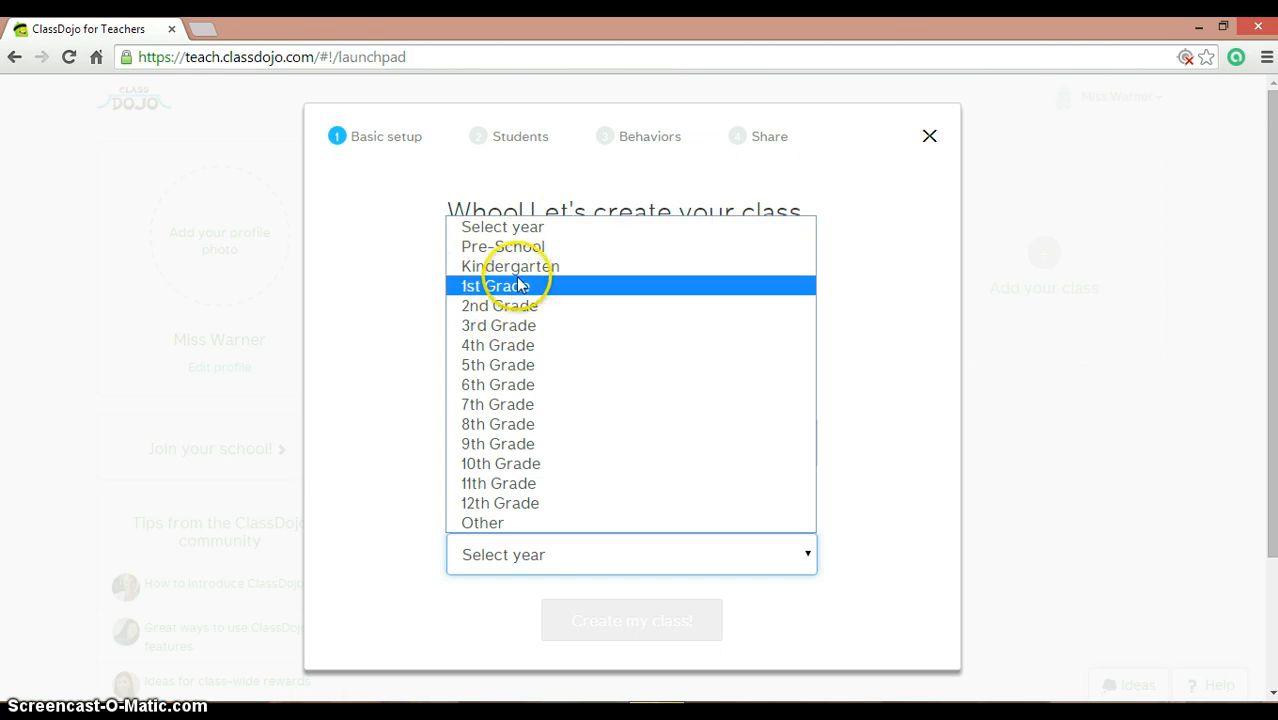
pyautogui.click(518, 285)
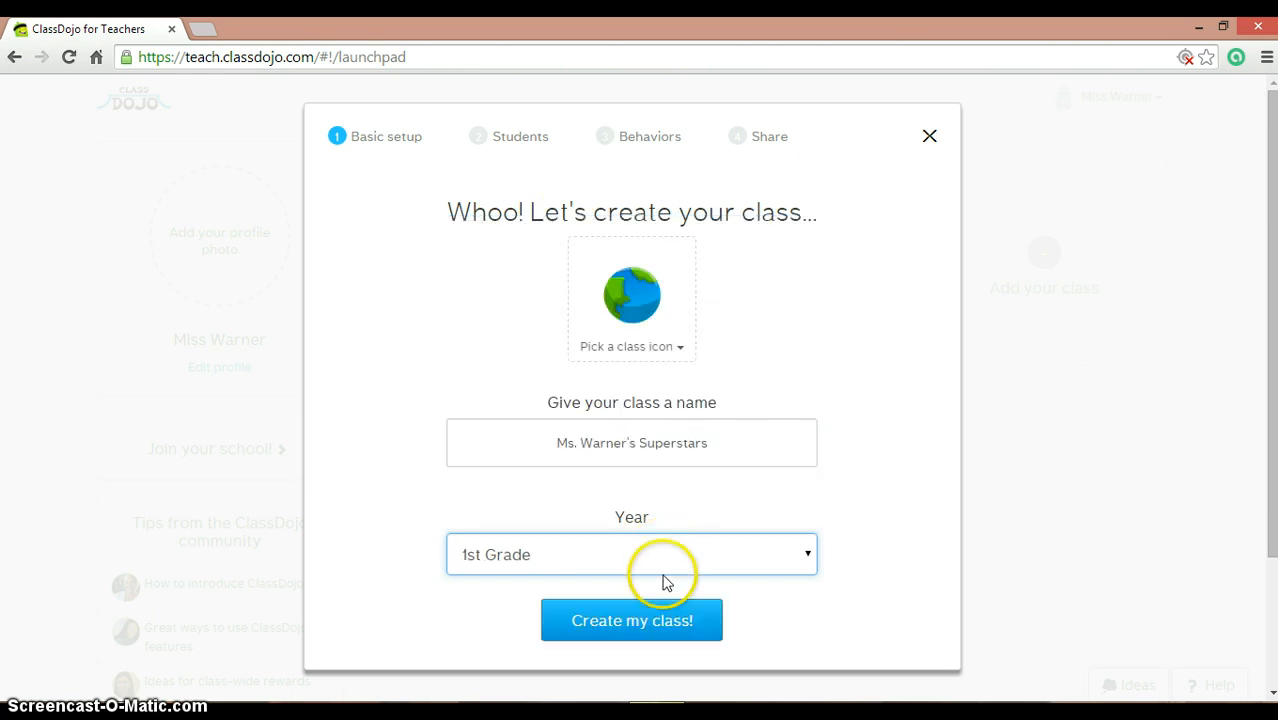
# Step: Create the class and add the first two students by name
pyautogui.click(661, 630)
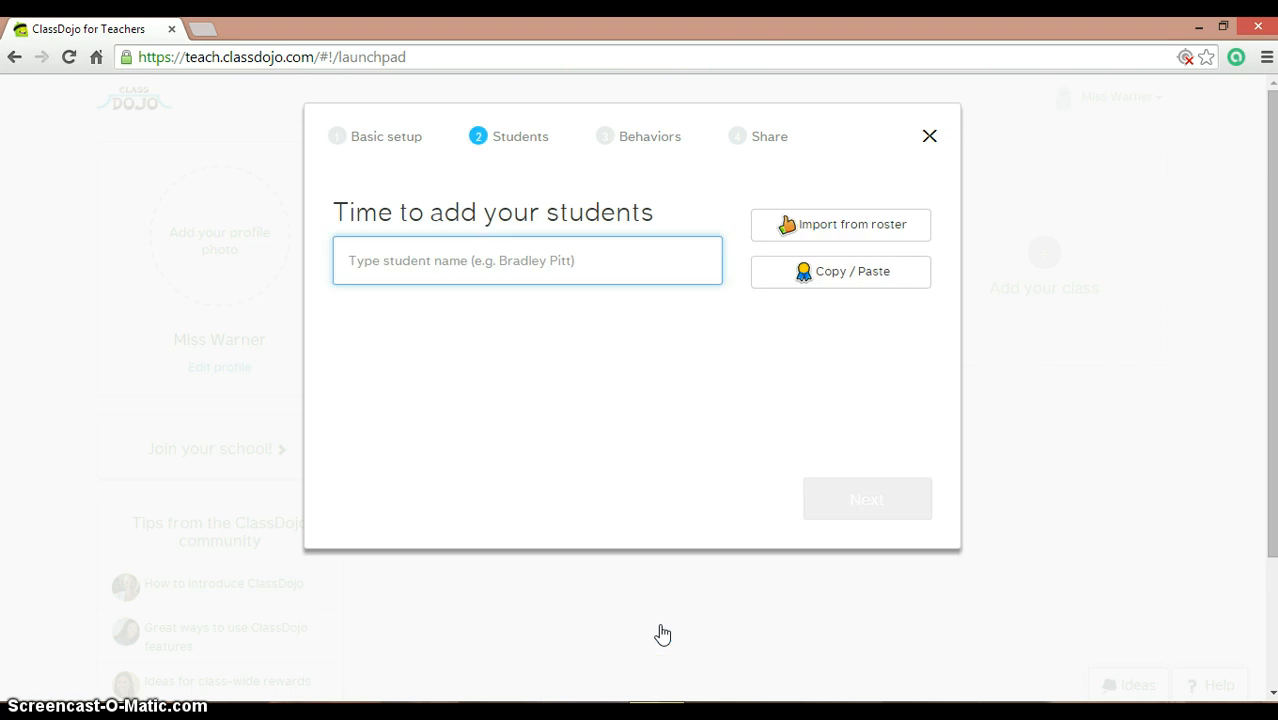
pyautogui.click(450, 258)
pyautogui.write('John Smith')
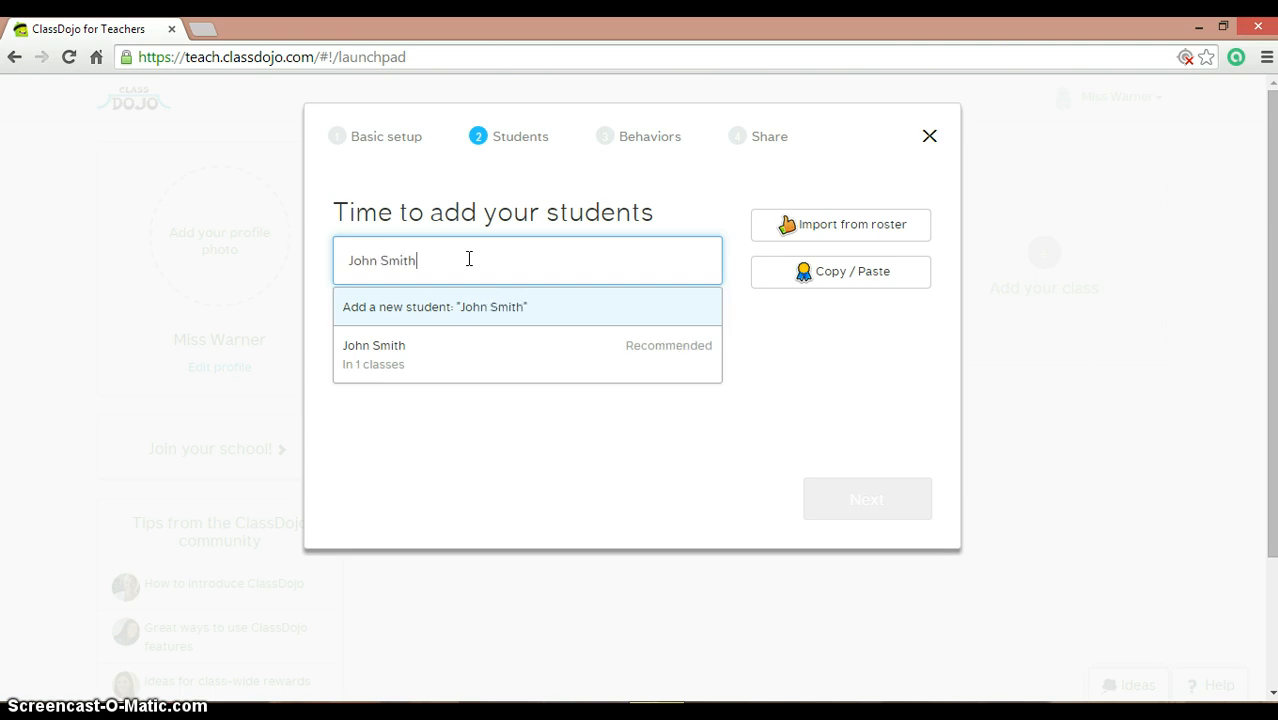
pyautogui.press('Return')
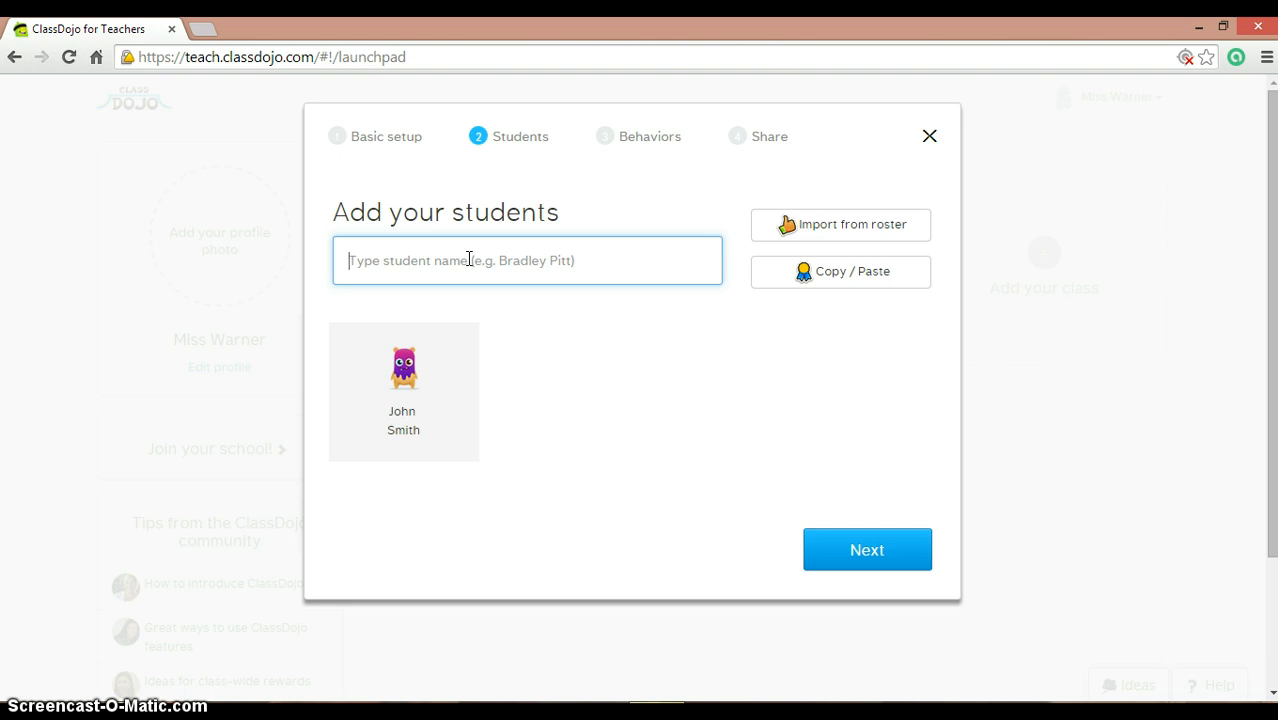
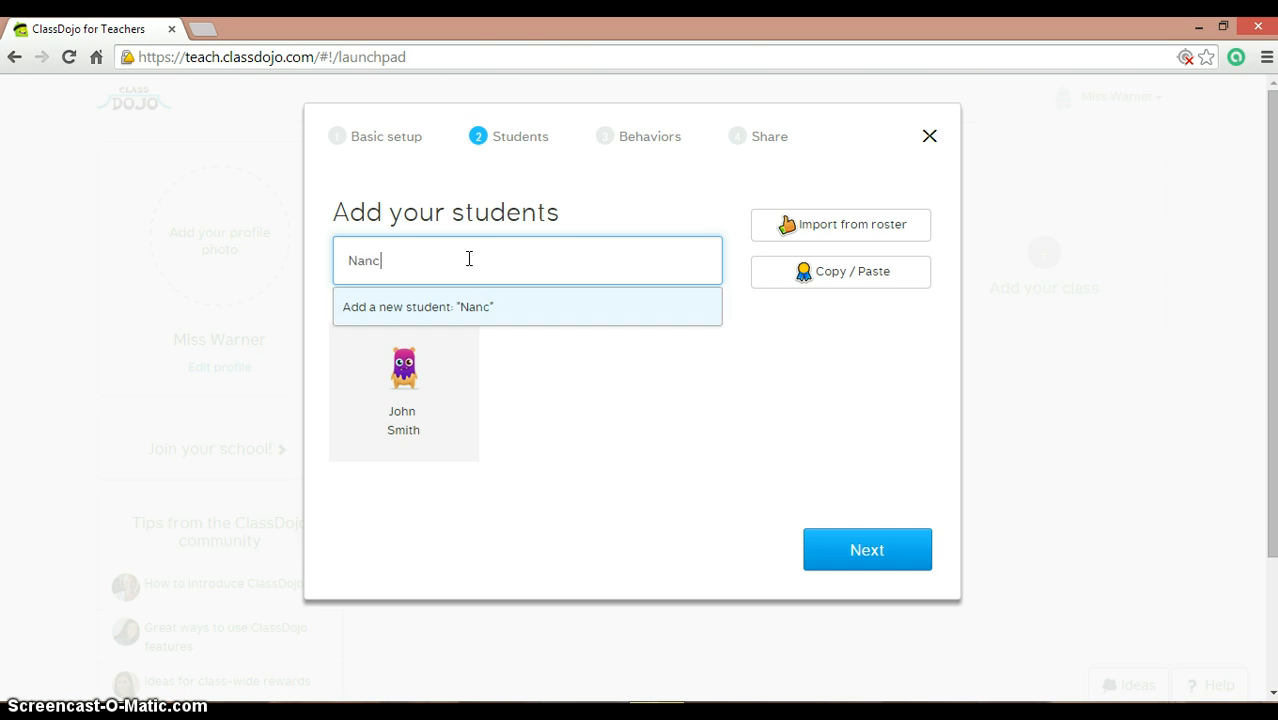
pyautogui.press('Return')
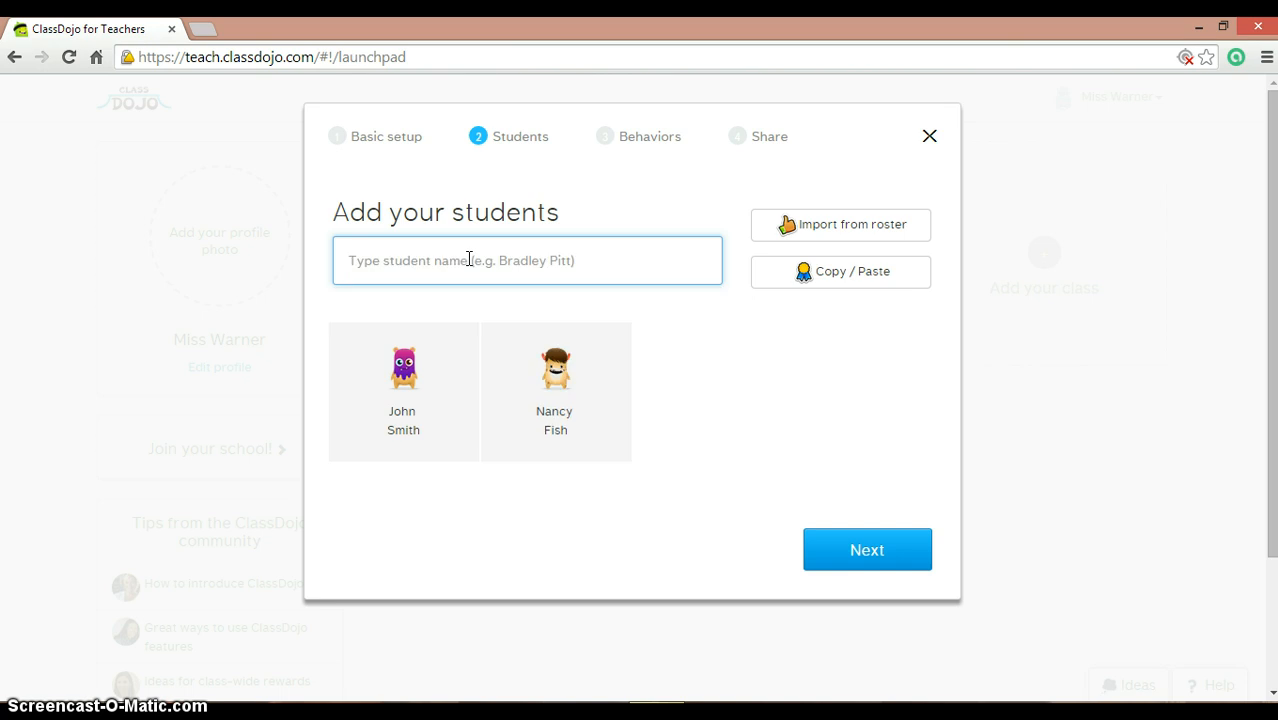
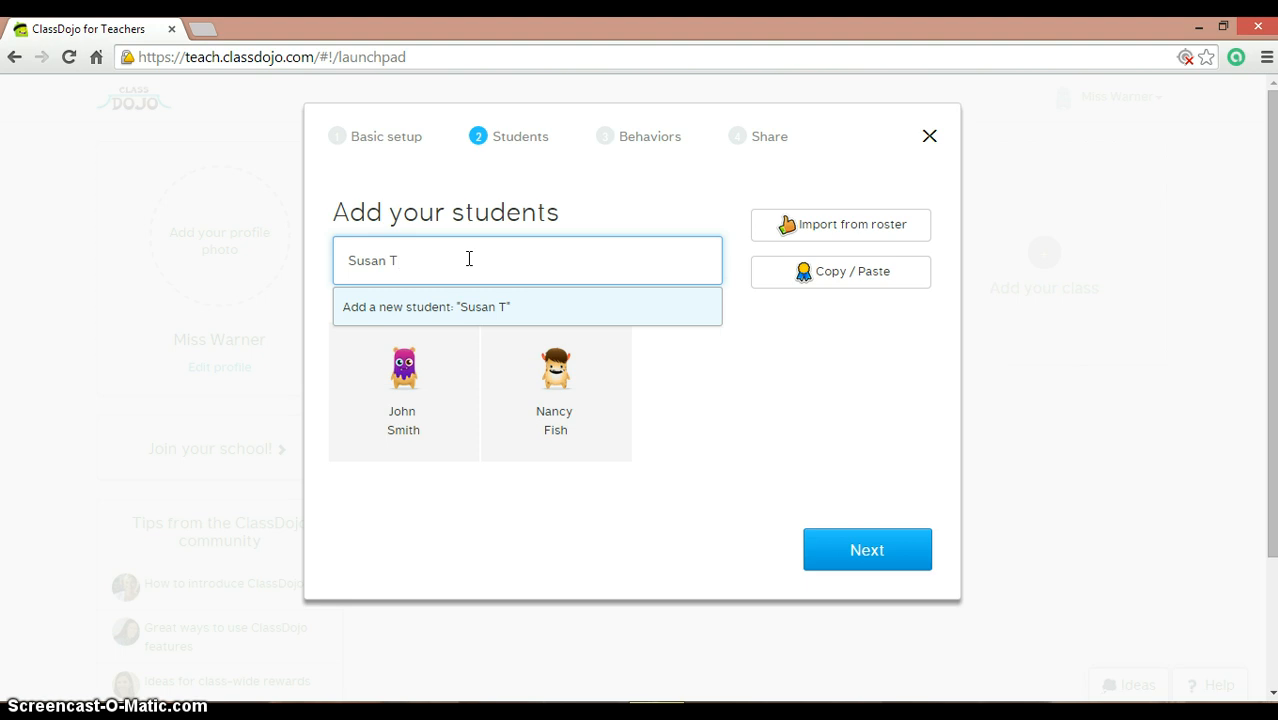
# Step: Add the third student via the Add a new student suggestion and continue to Behaviors
pyautogui.click(713, 460)
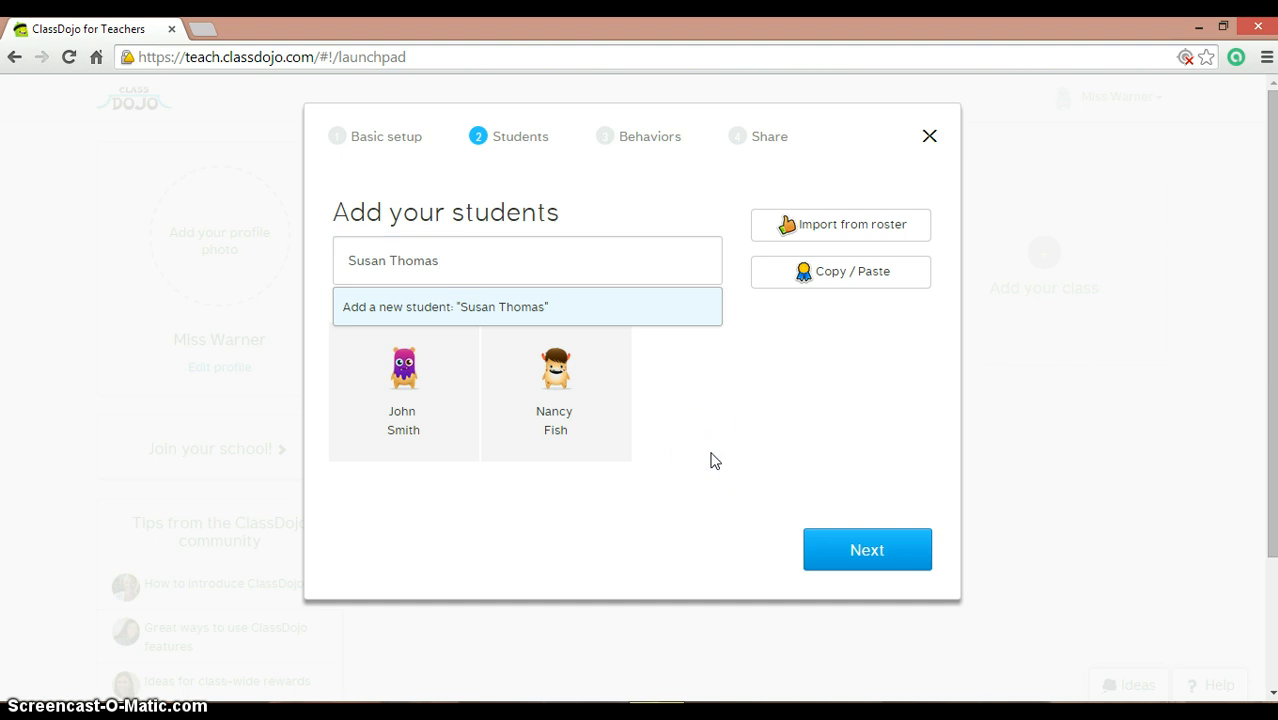
pyautogui.click(672, 308)
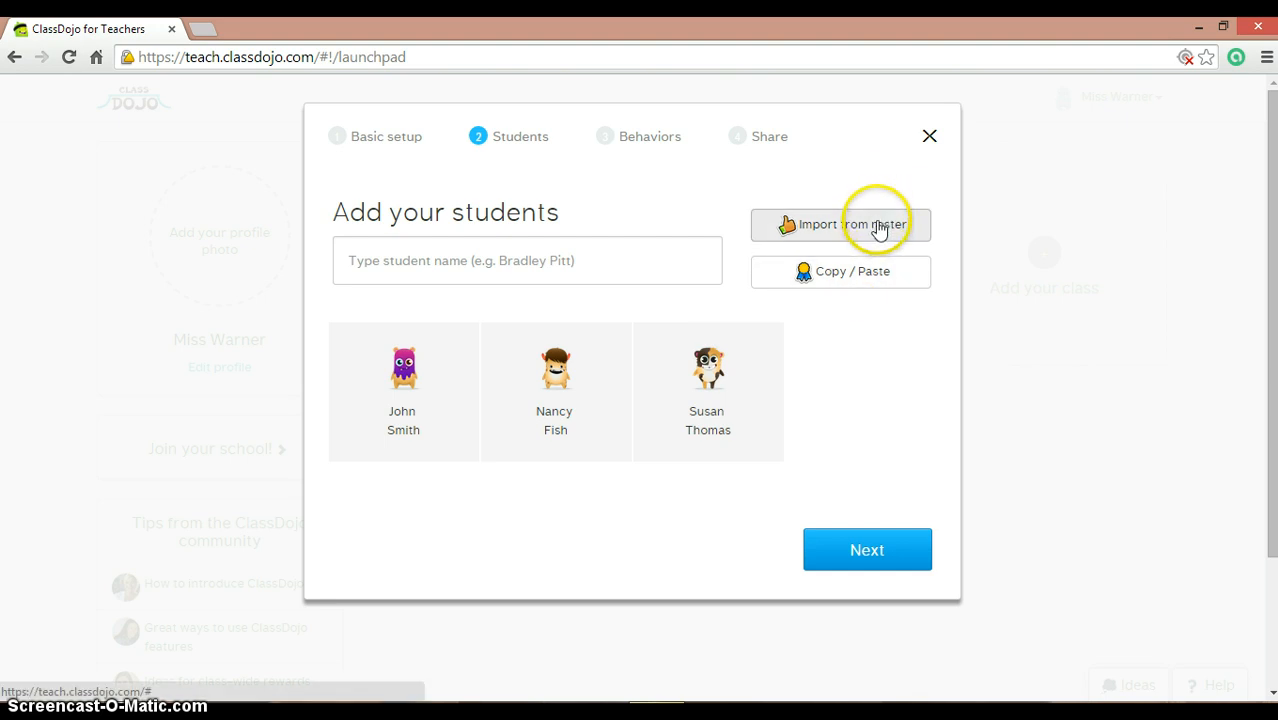
pyautogui.click(857, 276)
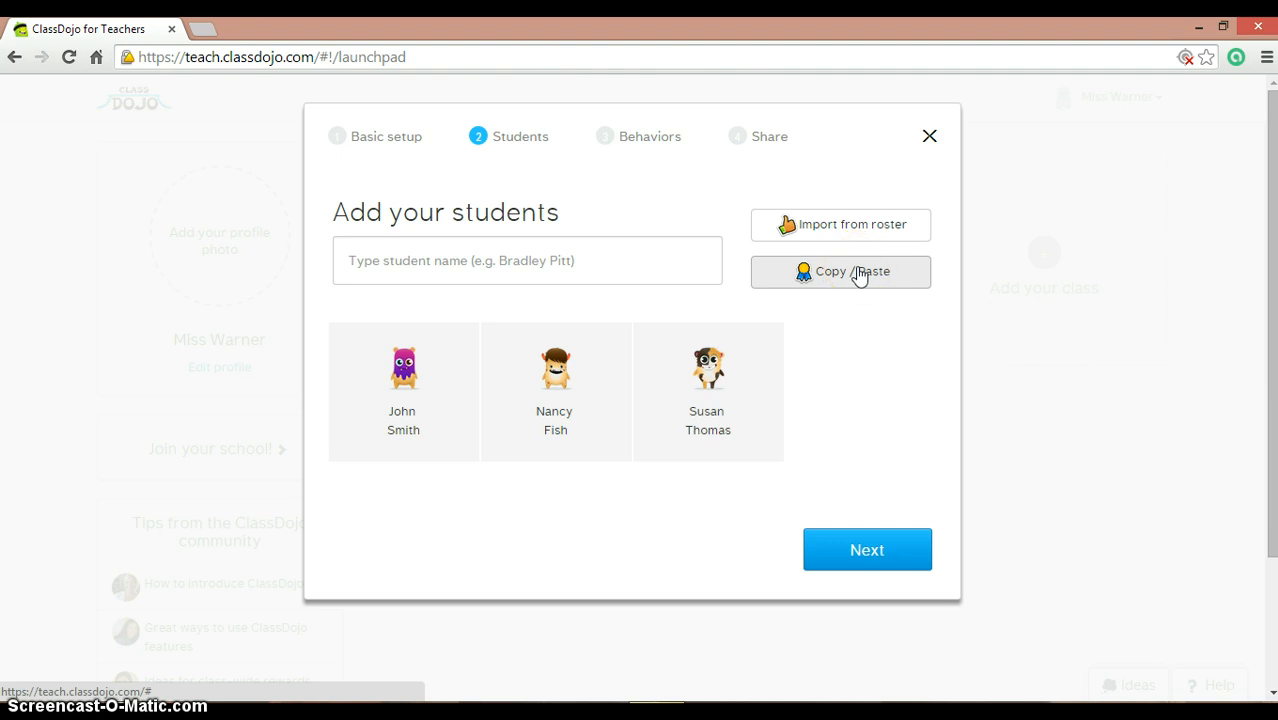
pyautogui.click(906, 566)
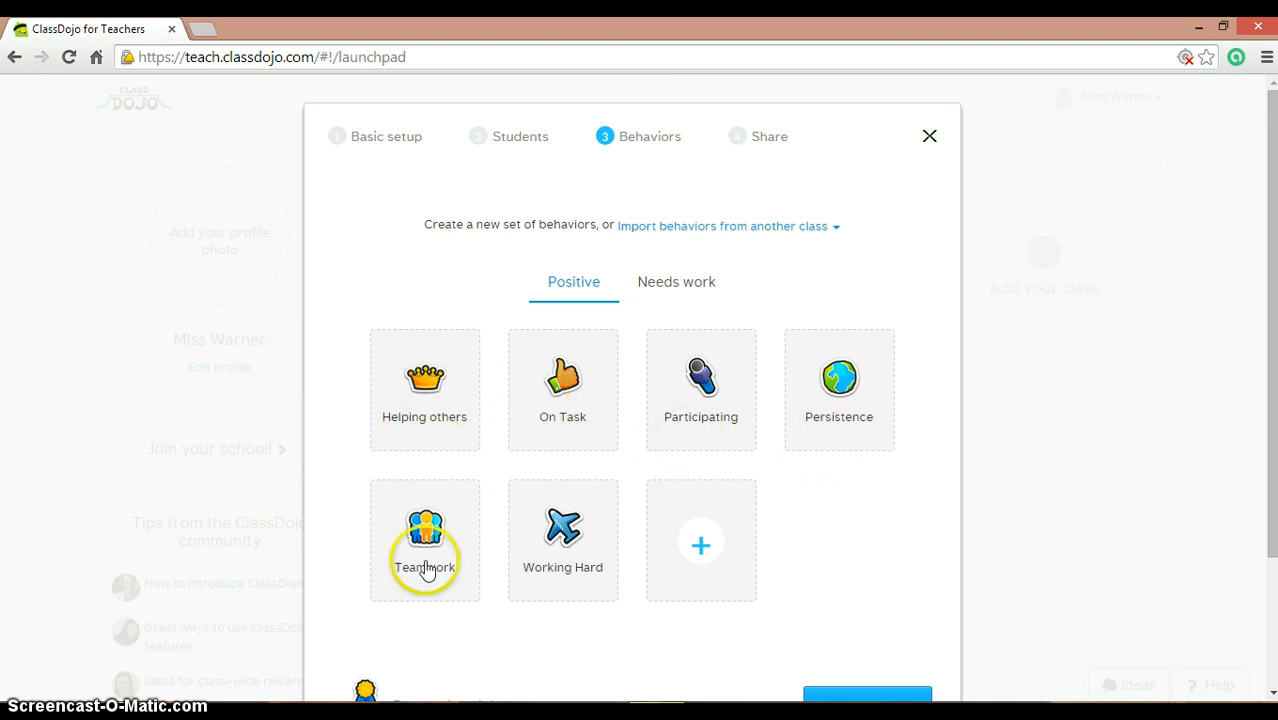
# Step: Add a positive 'Homework' behavior with weighted point bubbles worth 1, then view Needs work behaviors
pyautogui.click(698, 548)
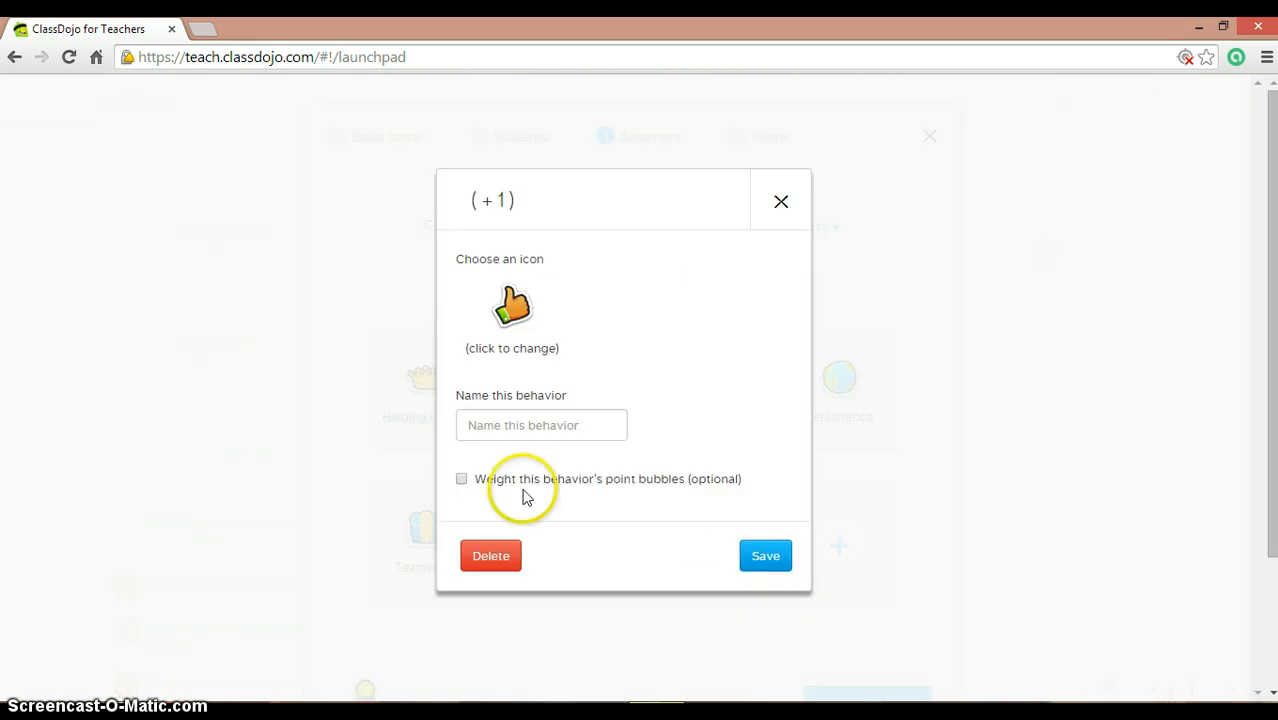
pyautogui.click(511, 430)
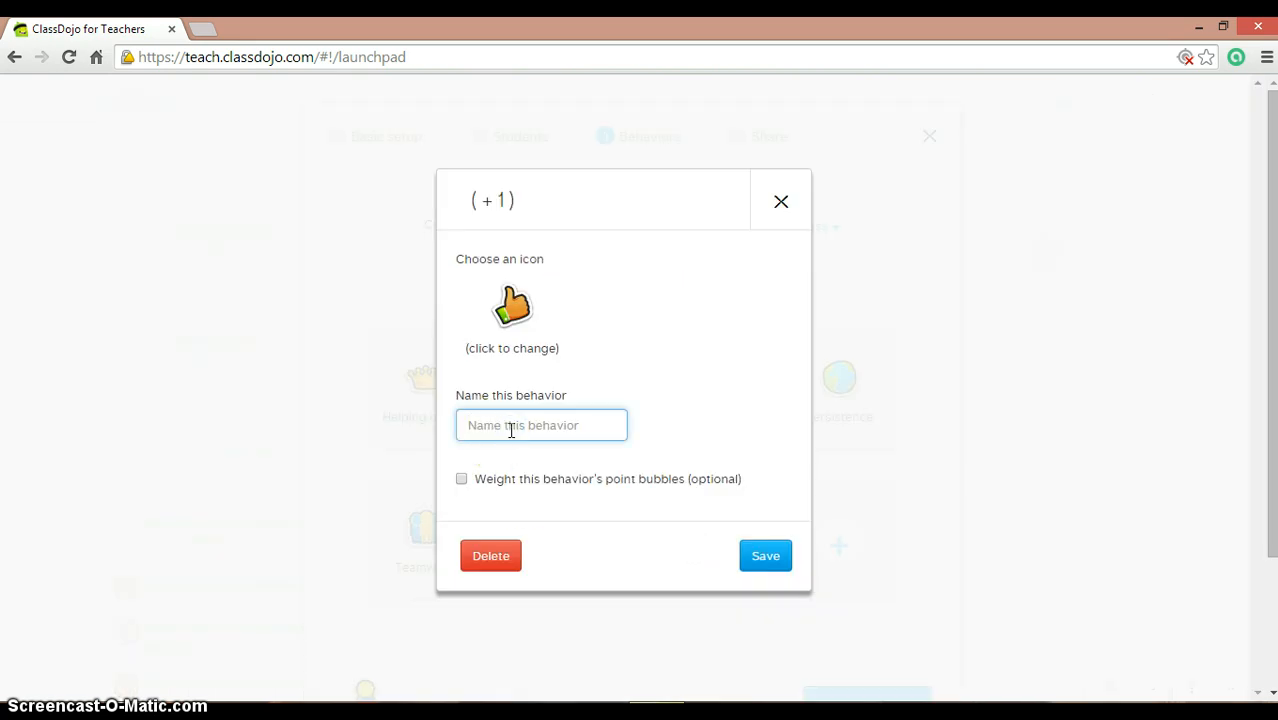
pyautogui.write('Homework')
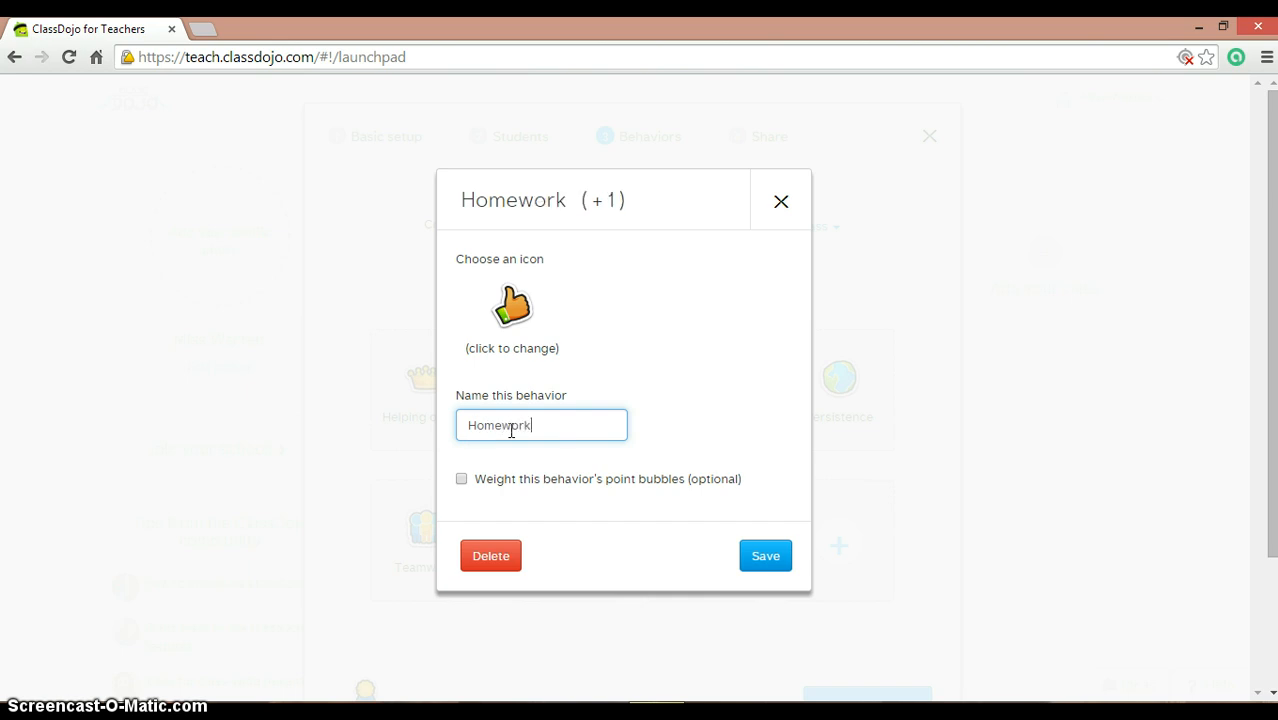
pyautogui.click(488, 493)
pyautogui.click(461, 479)
pyautogui.click(461, 479)
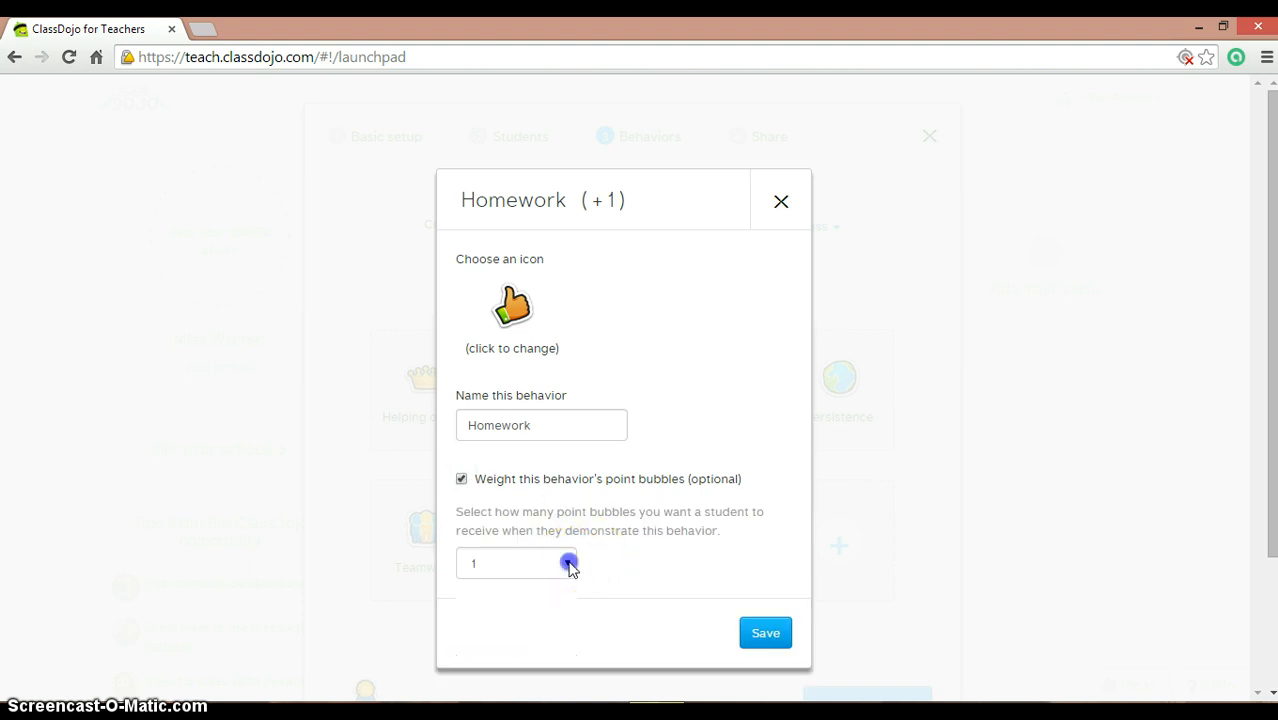
pyautogui.click(570, 566)
pyautogui.click(620, 565)
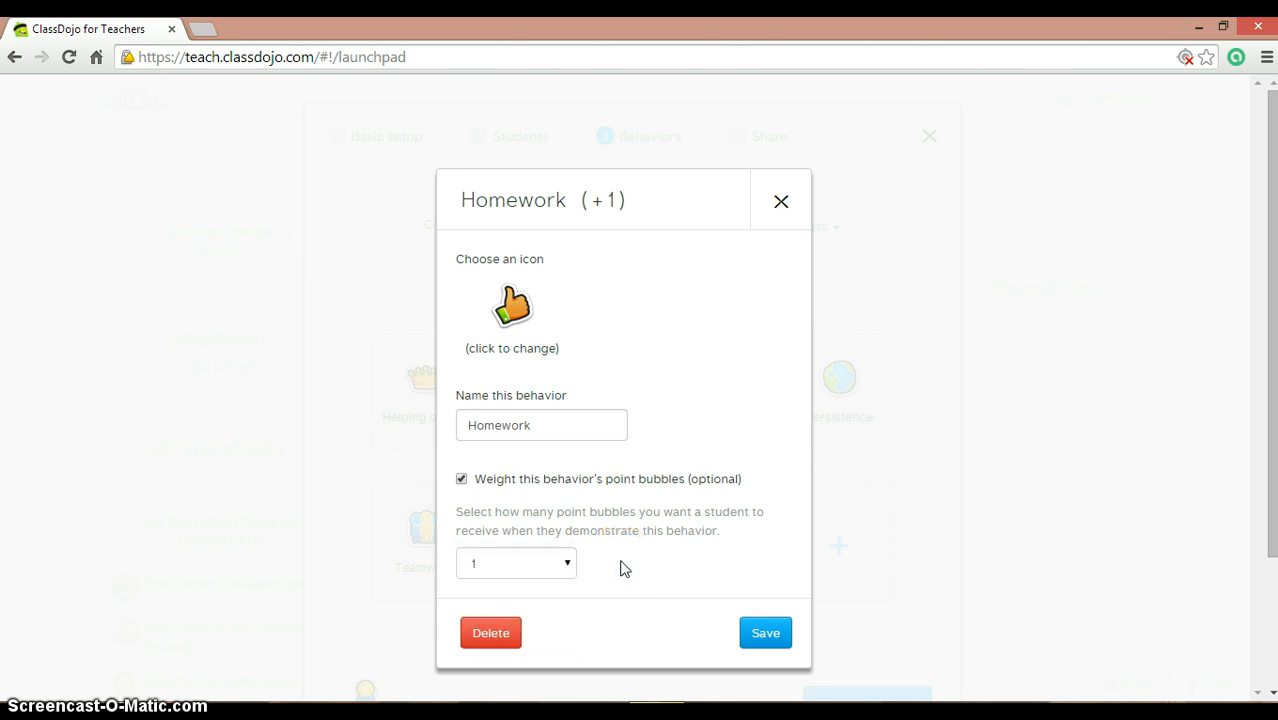
pyautogui.click(745, 635)
pyautogui.click(760, 636)
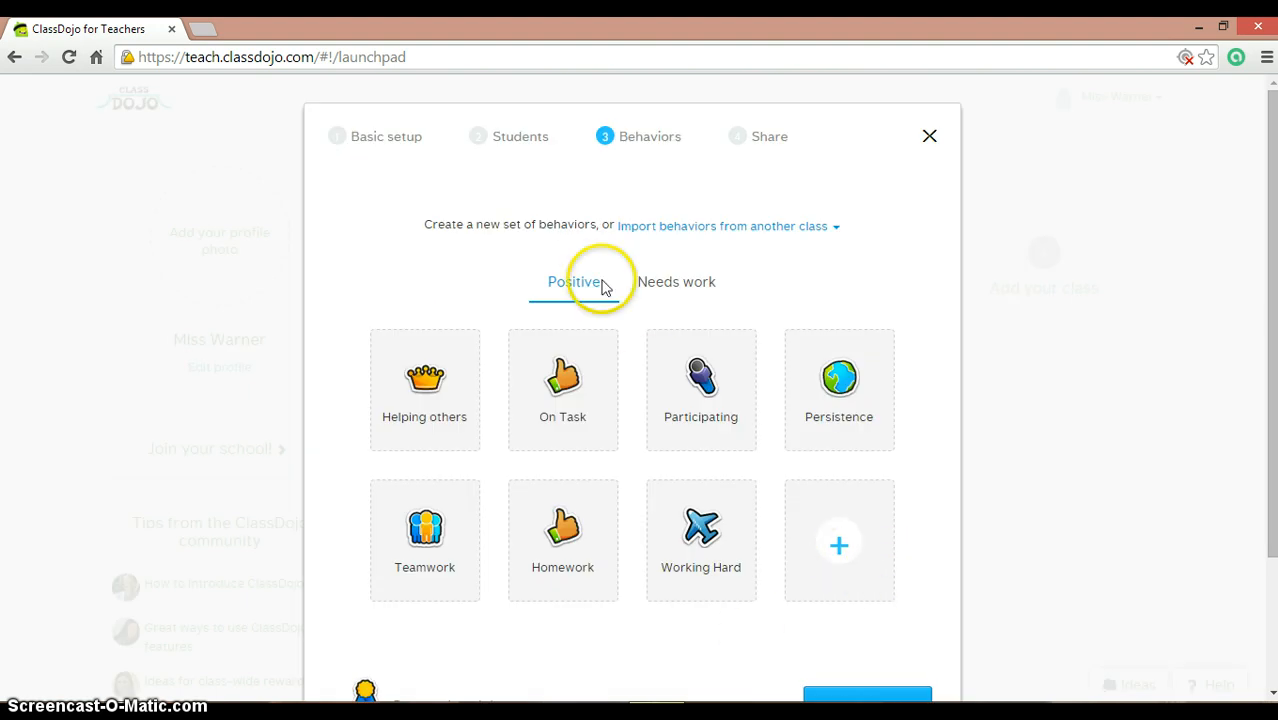
pyautogui.click(686, 295)
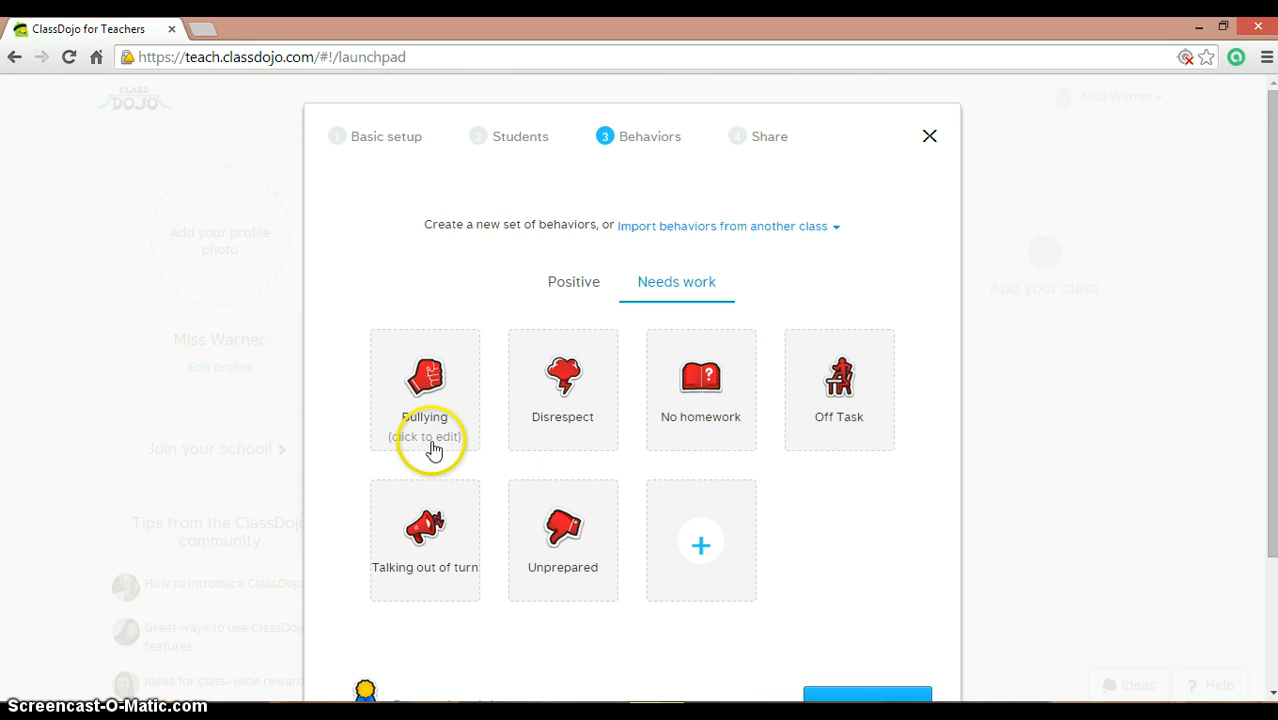
# Step: Rename the Bullying needs-work behavior to 'Aggressive Behaviors', fix the spelling, and save it
pyautogui.click(432, 446)
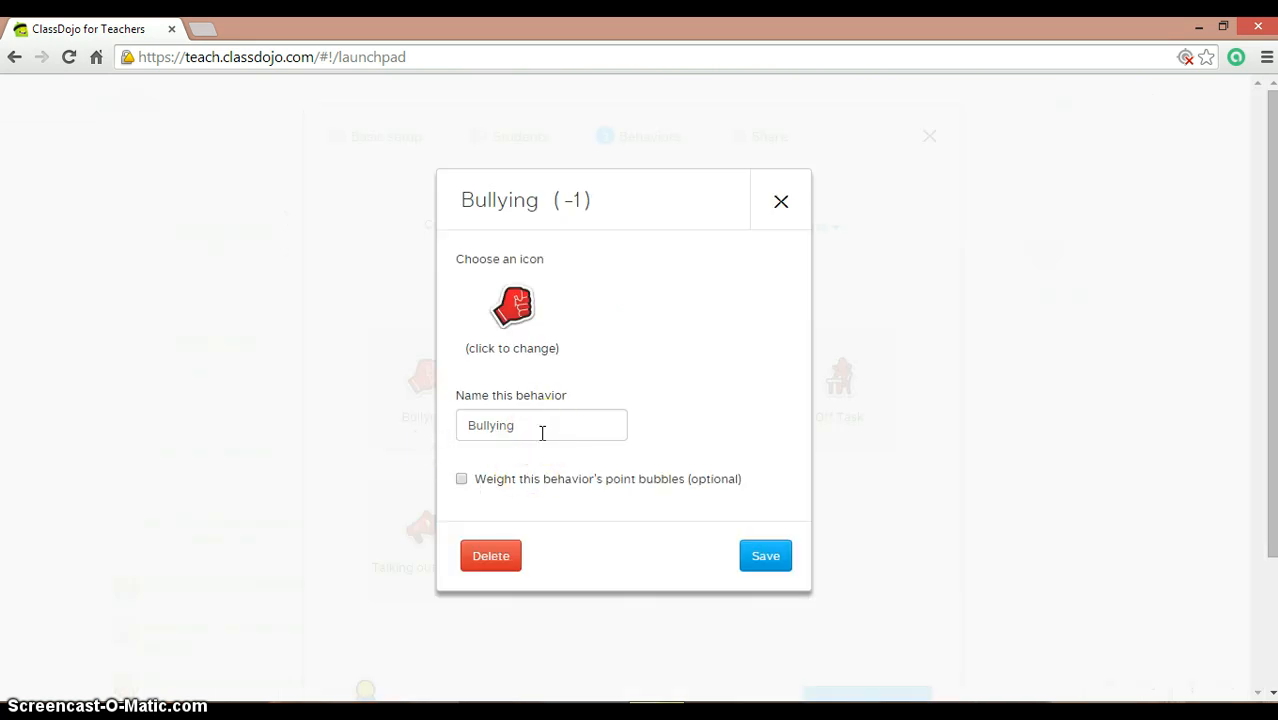
pyautogui.click(543, 432)
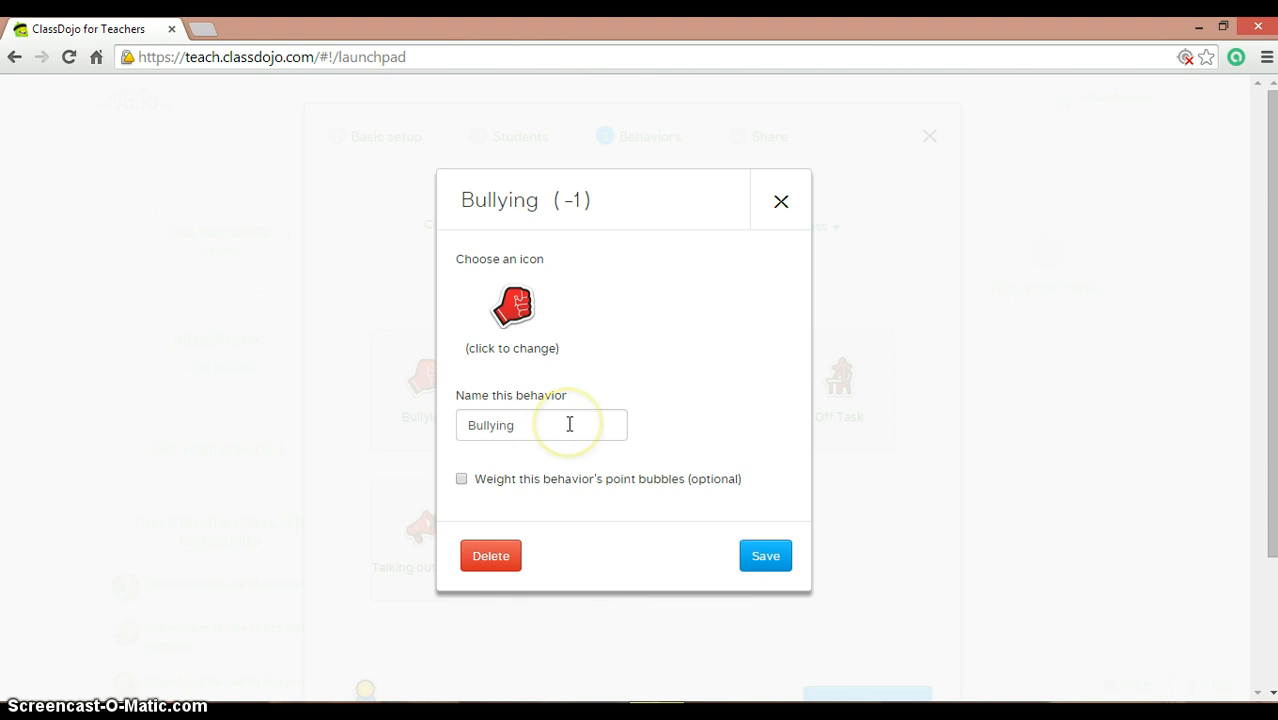
pyautogui.click(569, 424)
pyautogui.press('BackSpace')
pyautogui.press('BackSpace')
pyautogui.press('BackSpace')
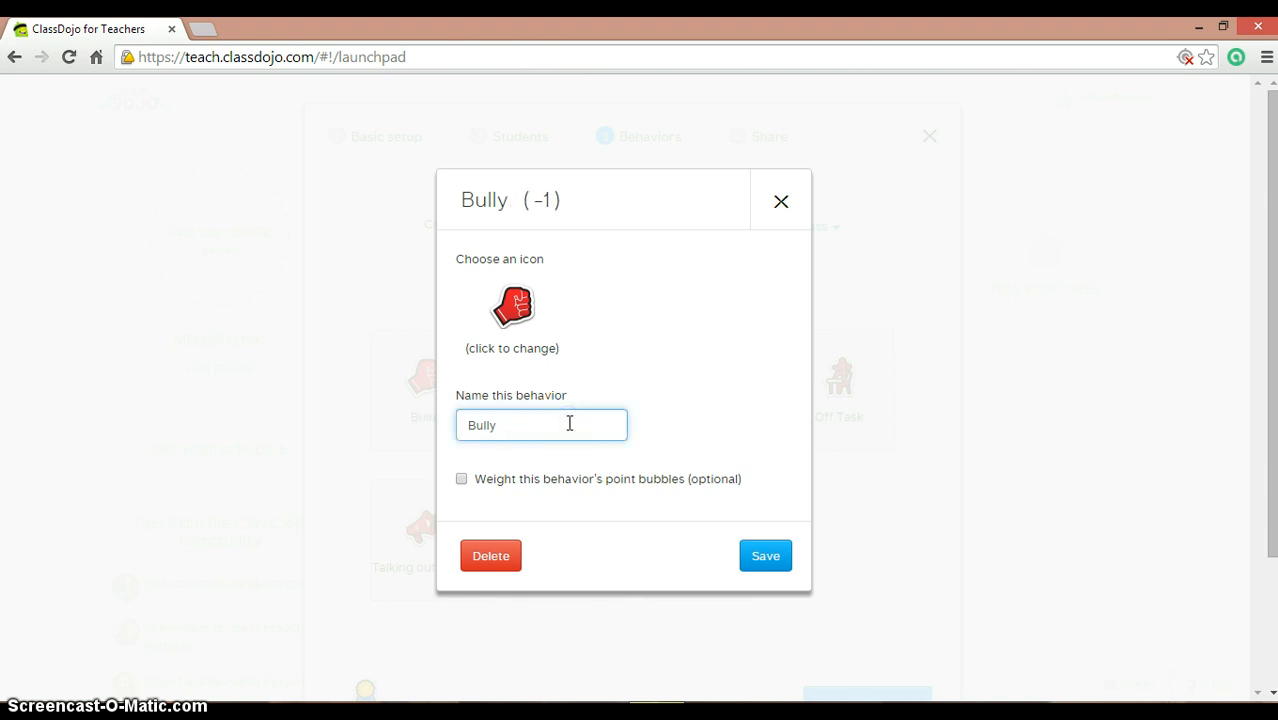
pyautogui.press('BackSpace')
pyautogui.press('BackSpace')
pyautogui.press('BackSpace')
pyautogui.press('BackSpace')
pyautogui.press('BackSpace')
pyautogui.write('Agg')
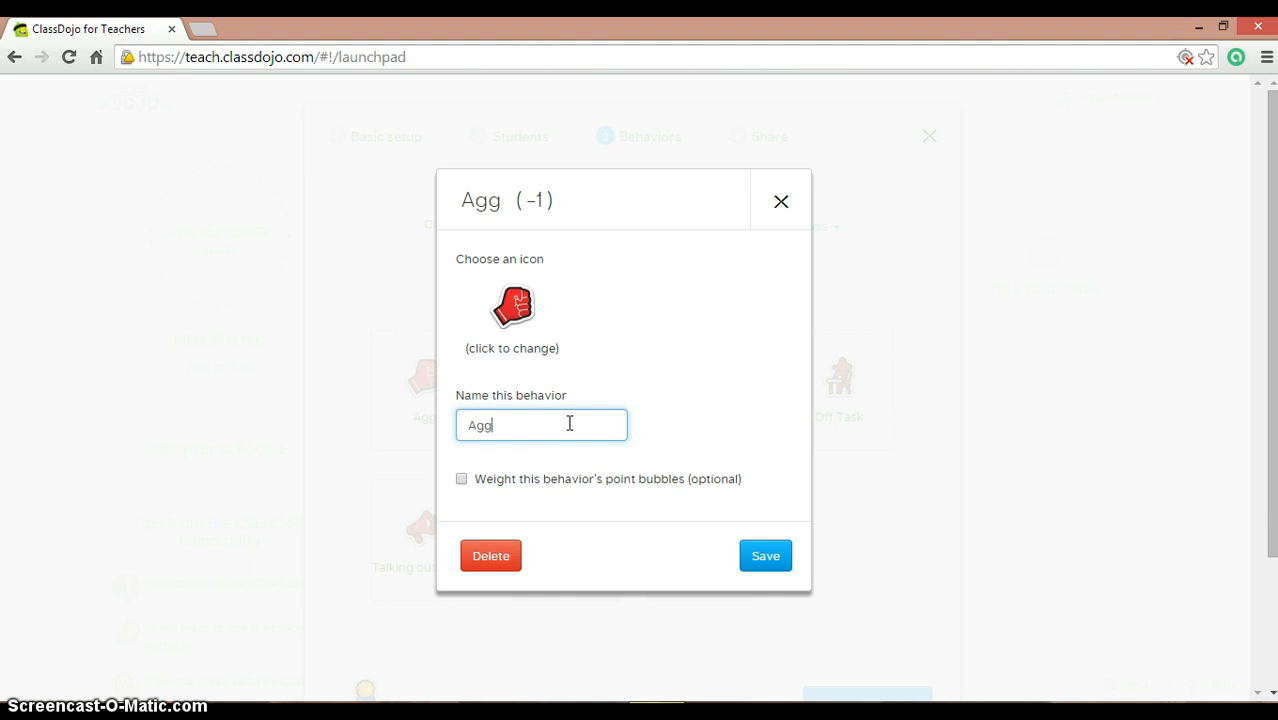
pyautogui.write('resive')
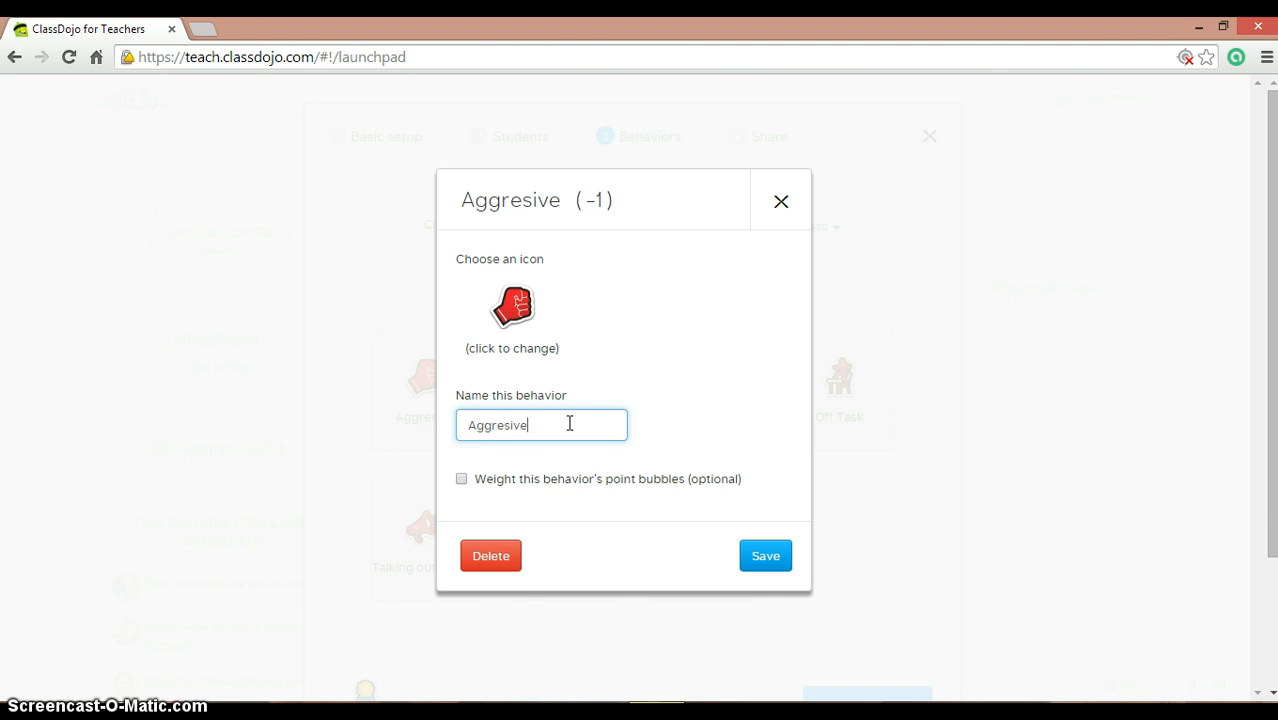
pyautogui.write(' Behavior')
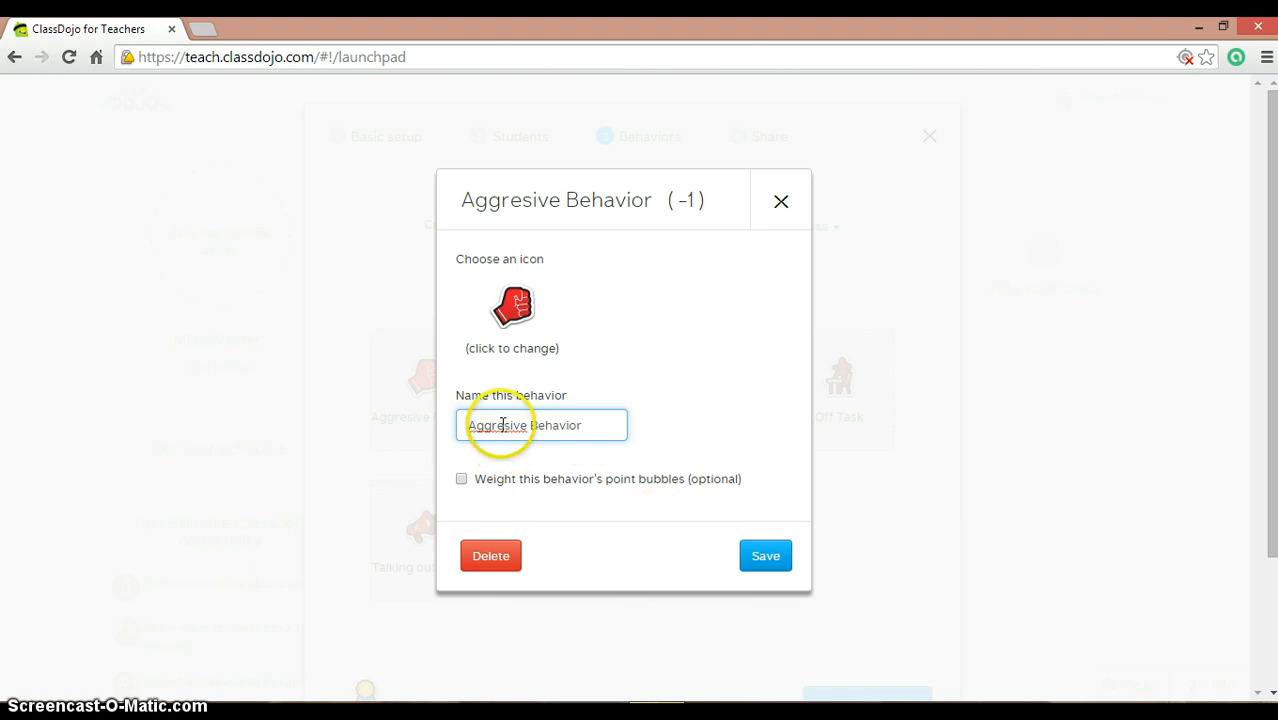
pyautogui.write('s')
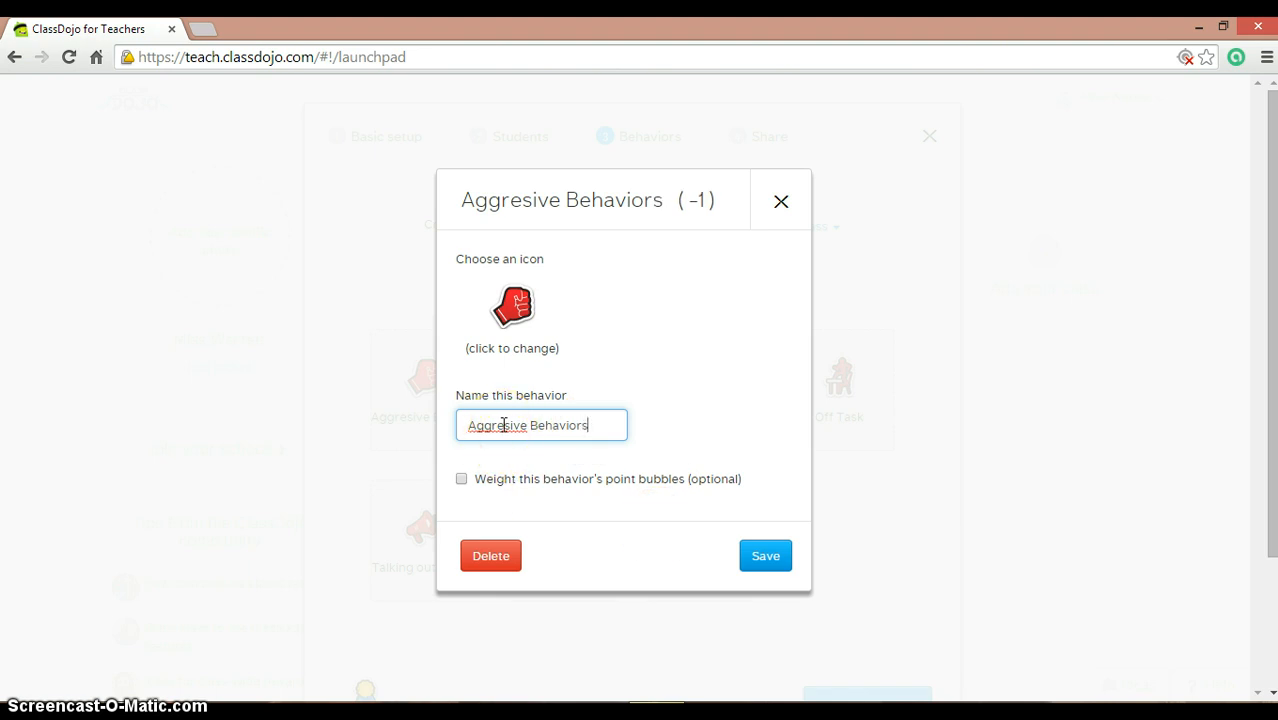
pyautogui.click(504, 425)
pyautogui.write('s')
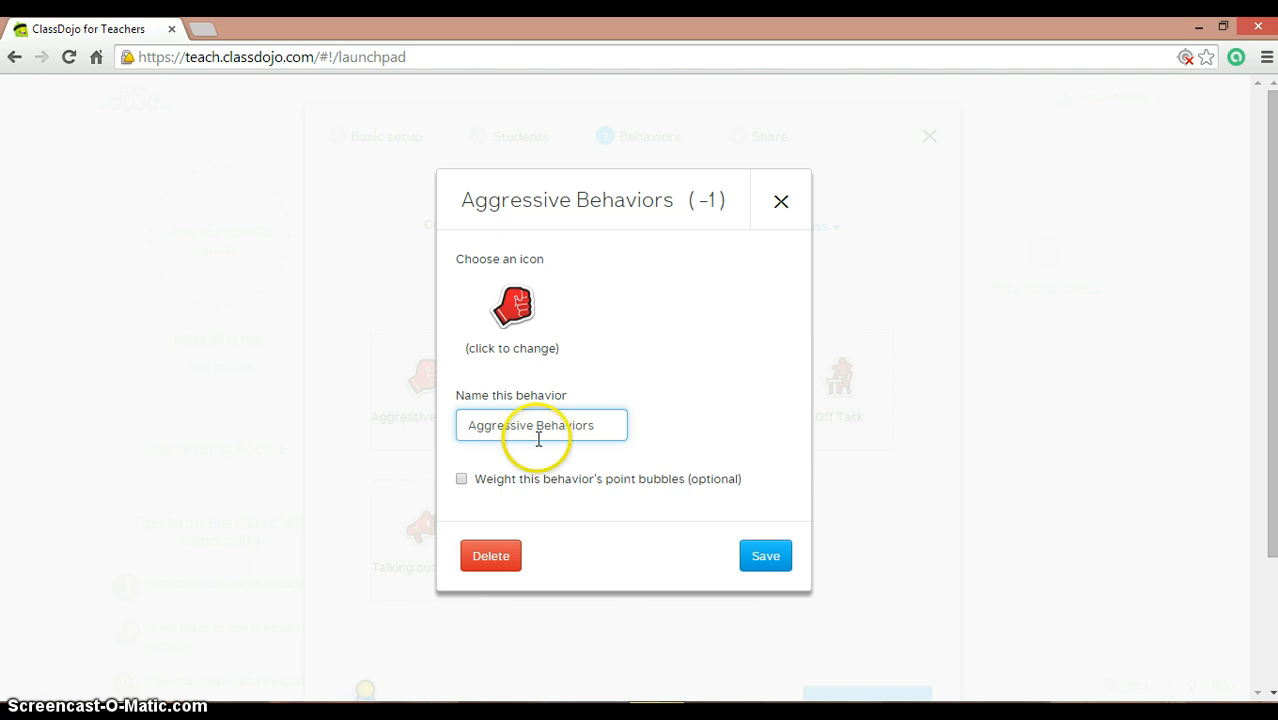
pyautogui.click(767, 563)
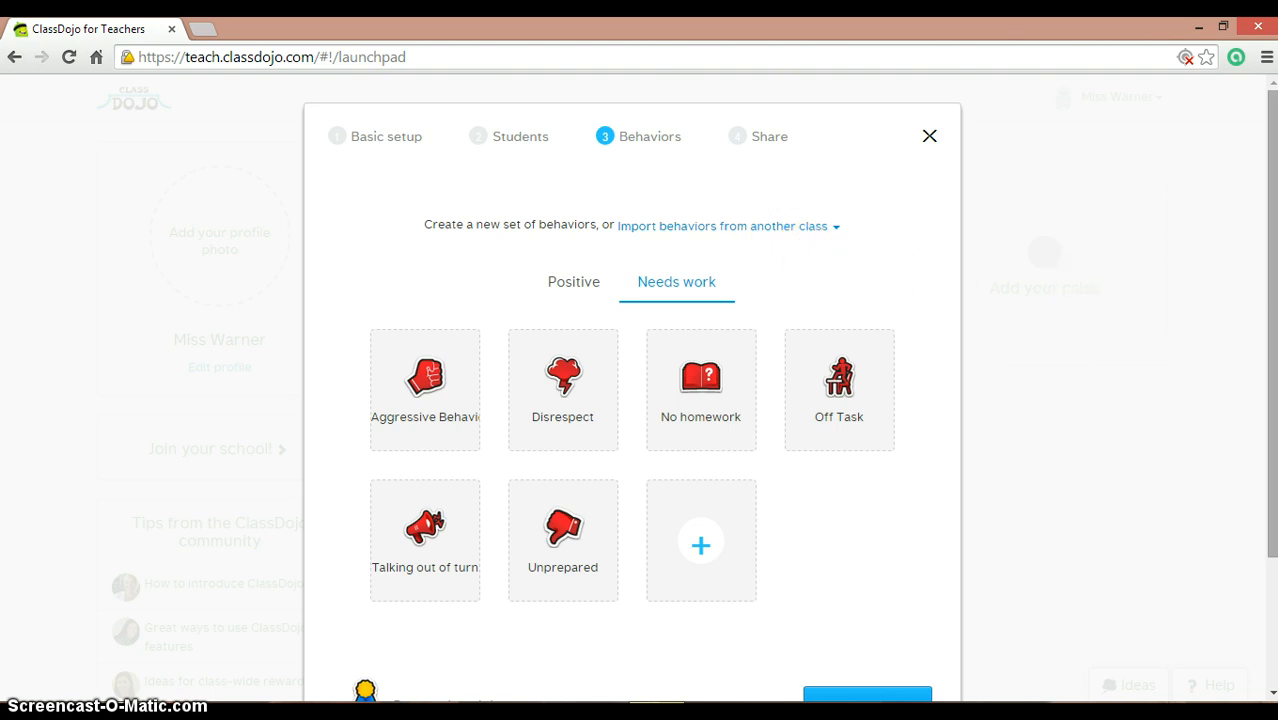
# Step: Download the parent and student invitations PDF, dismiss the notice, and finish class setup
pyautogui.scroll(-2, 1262, 300)
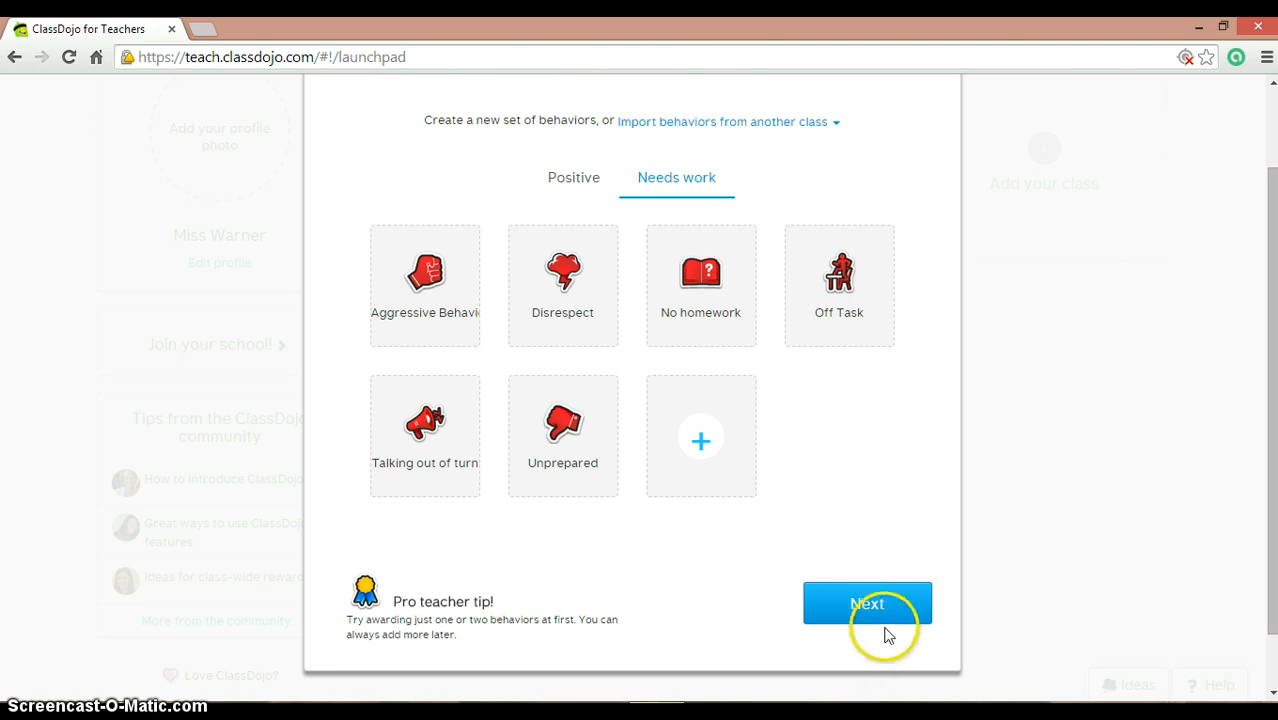
pyautogui.click(907, 606)
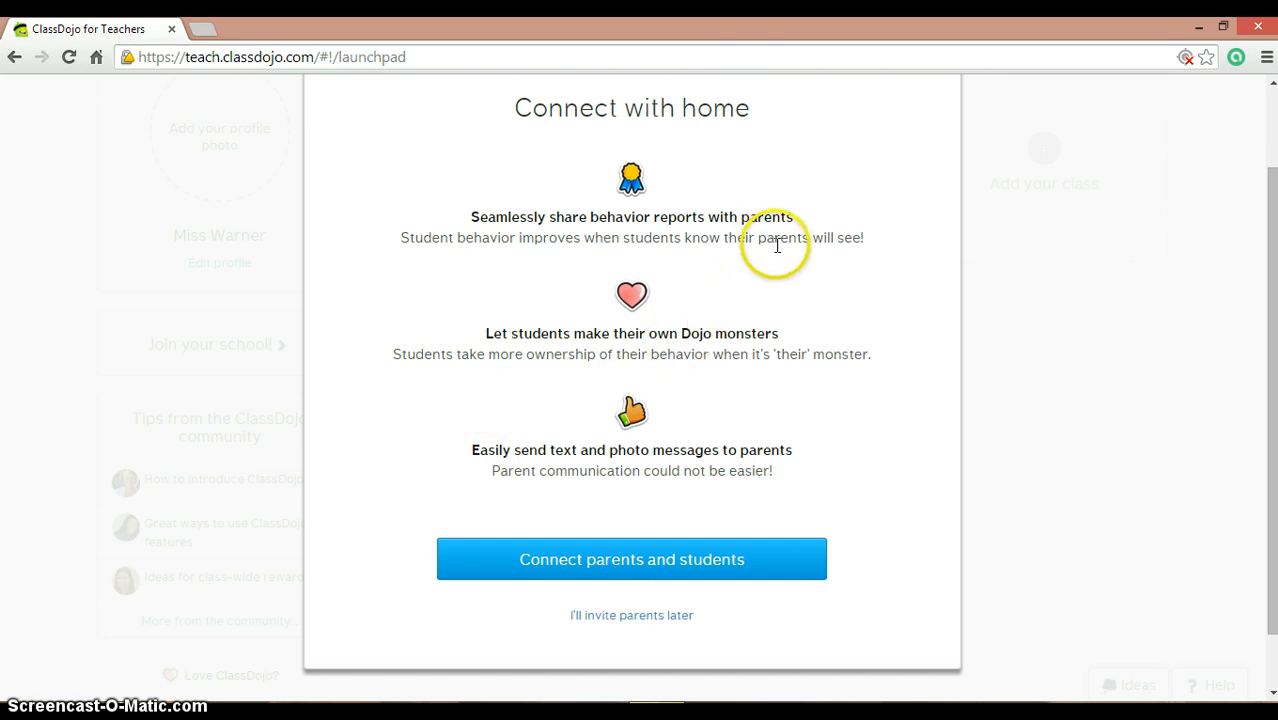
pyautogui.click(594, 580)
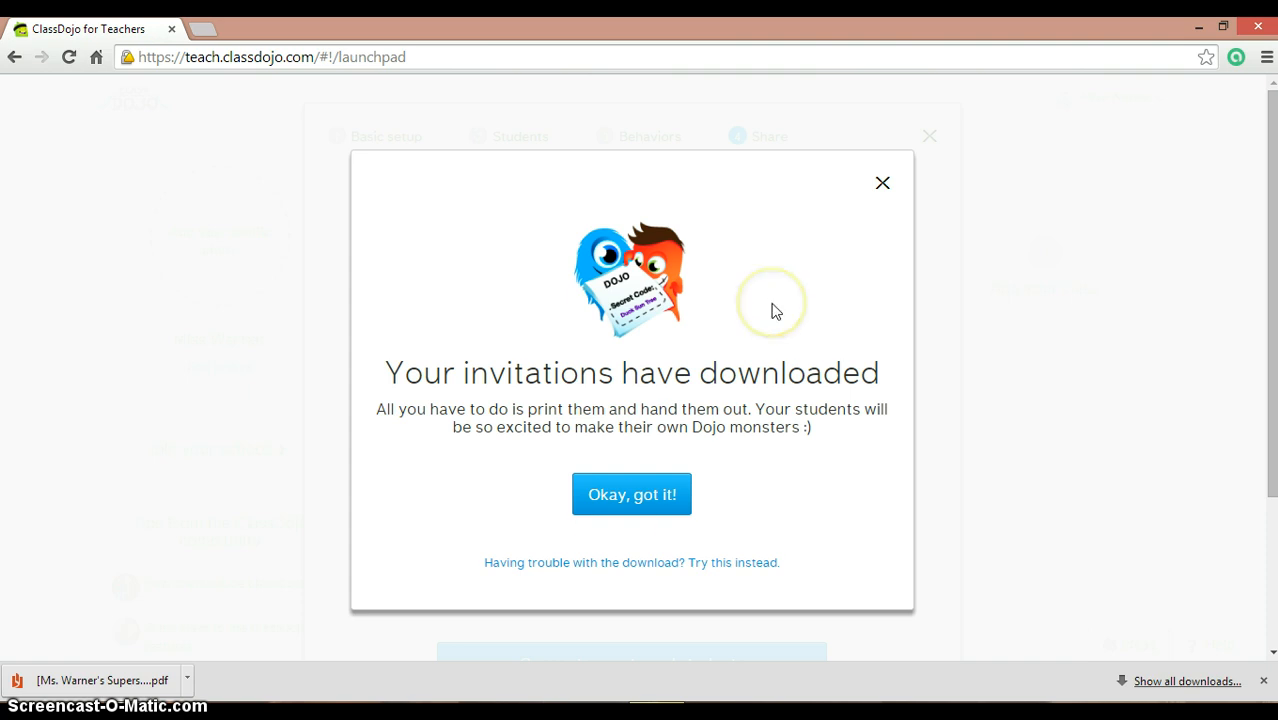
pyautogui.click(878, 186)
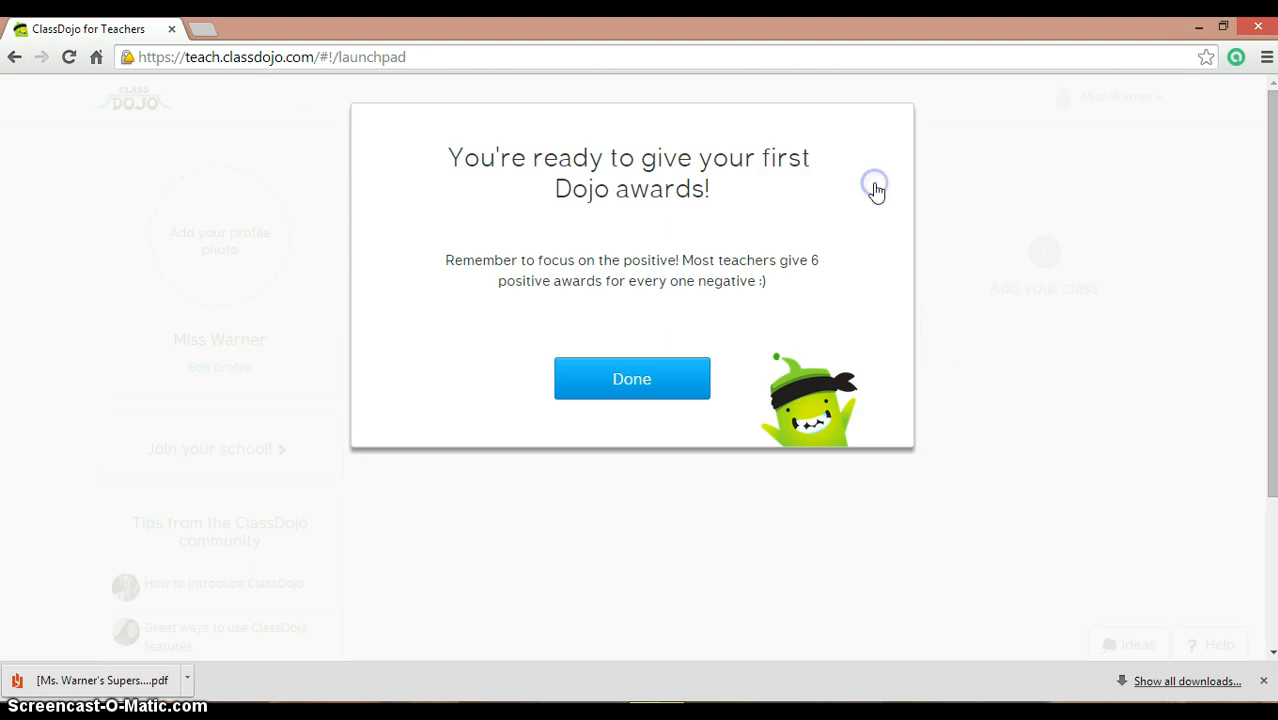
pyautogui.click(681, 380)
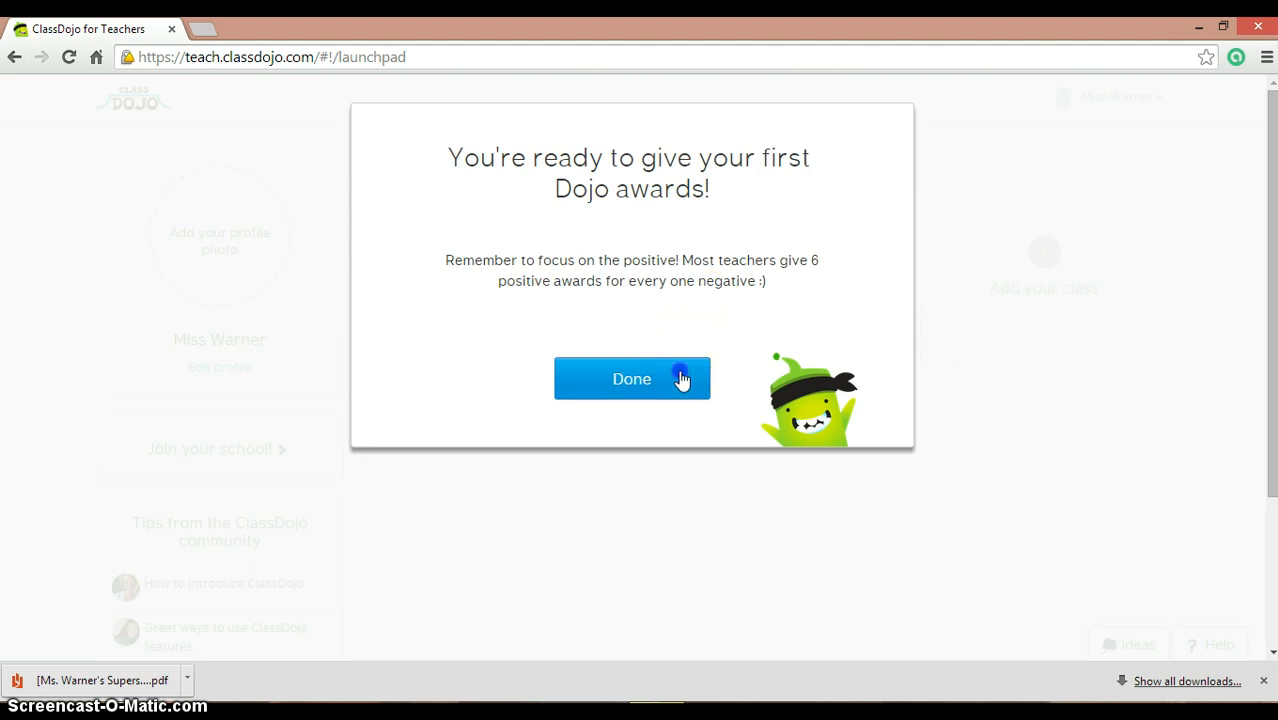
# Step: Open Ms. Warner's Superstars and show its whole-class behavior report
pyautogui.click(778, 262)
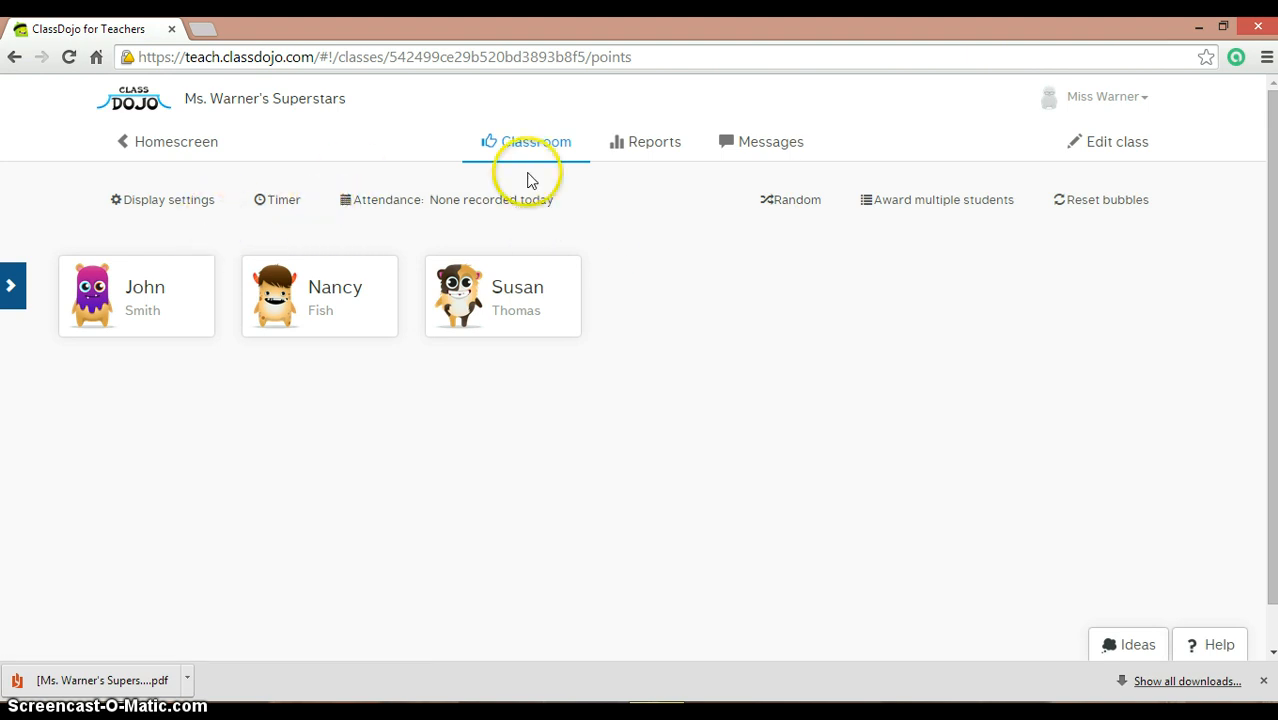
pyautogui.click(663, 166)
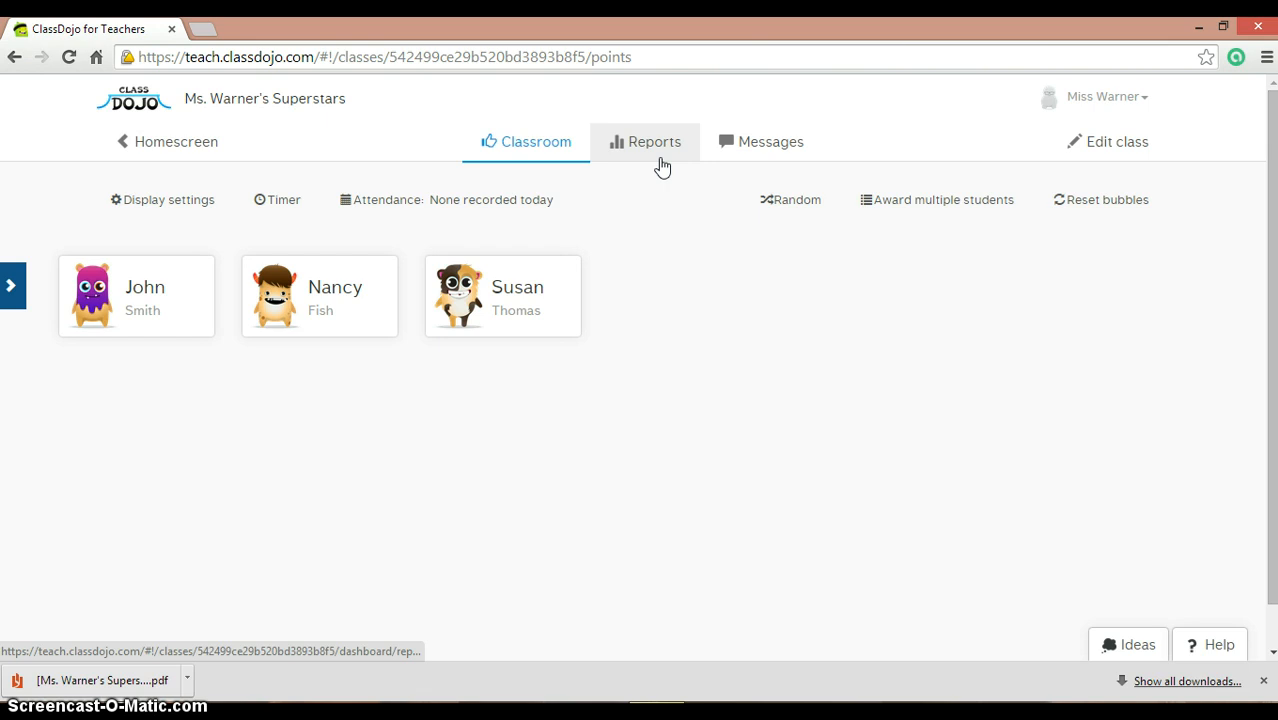
pyautogui.click(661, 166)
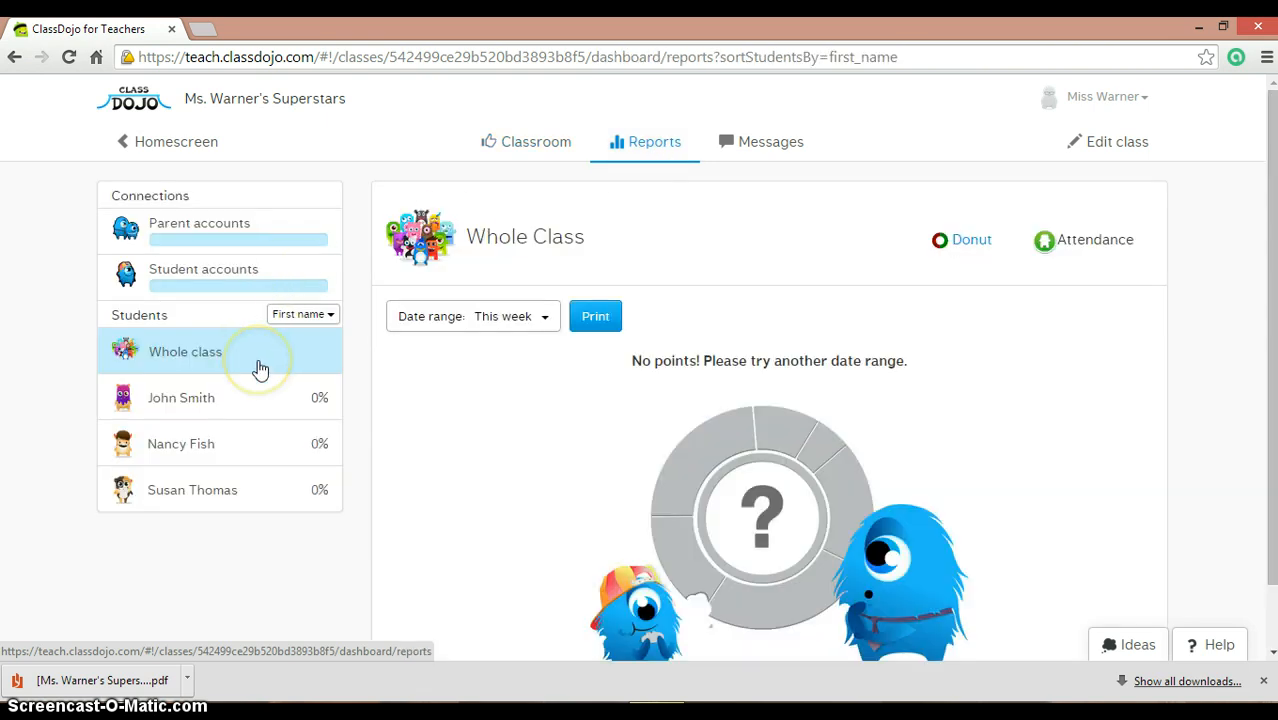
pyautogui.click(259, 369)
# Step: View each of the three students' reports, then return to the whole class and choose a date range
pyautogui.click(259, 393)
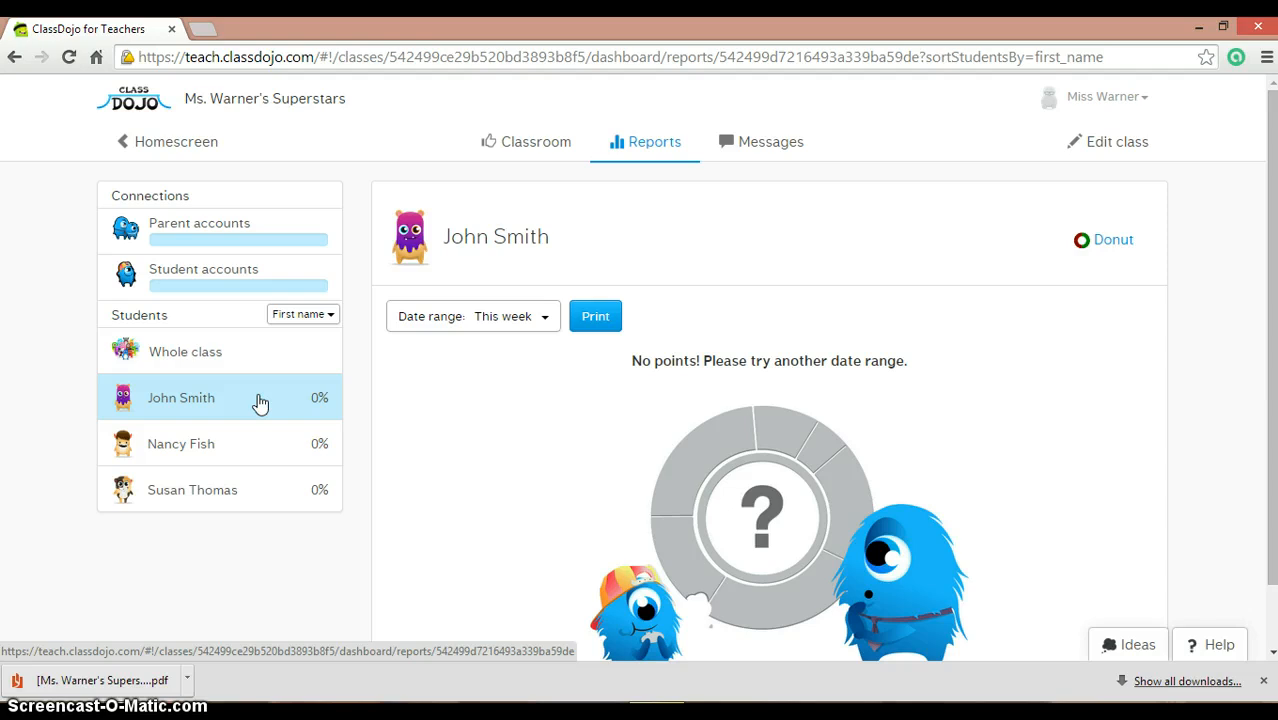
pyautogui.click(243, 456)
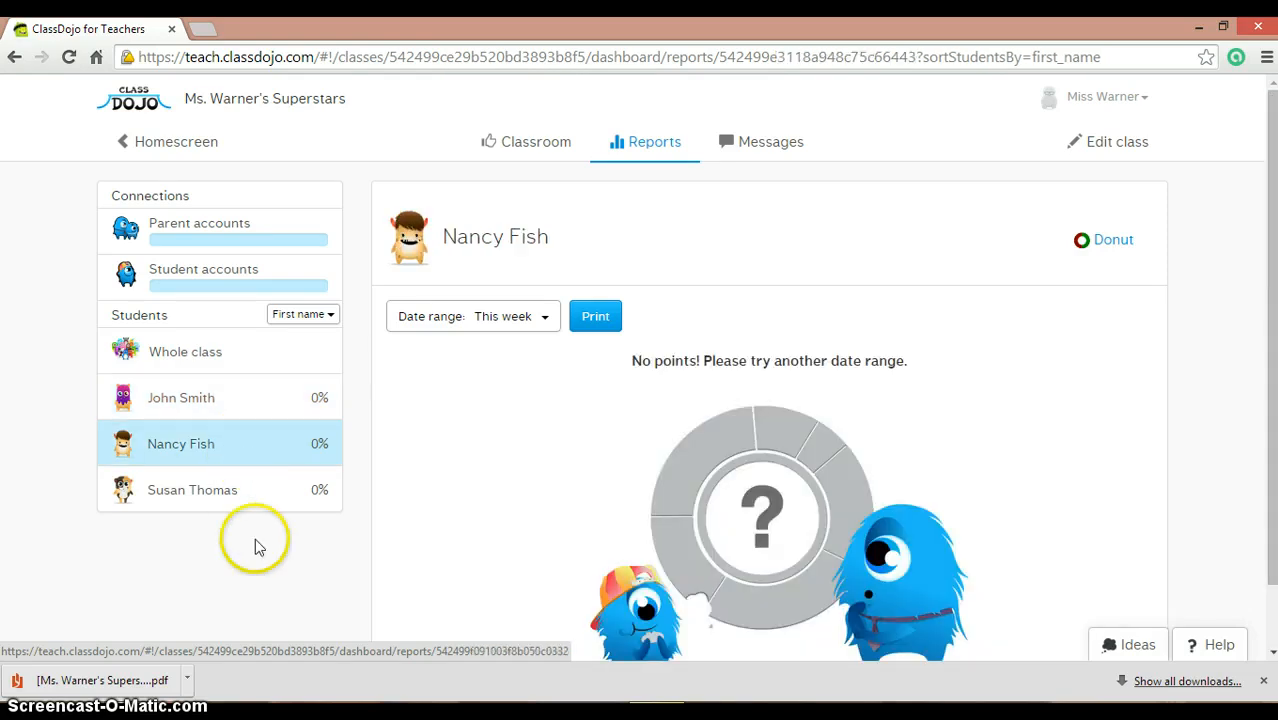
pyautogui.click(254, 492)
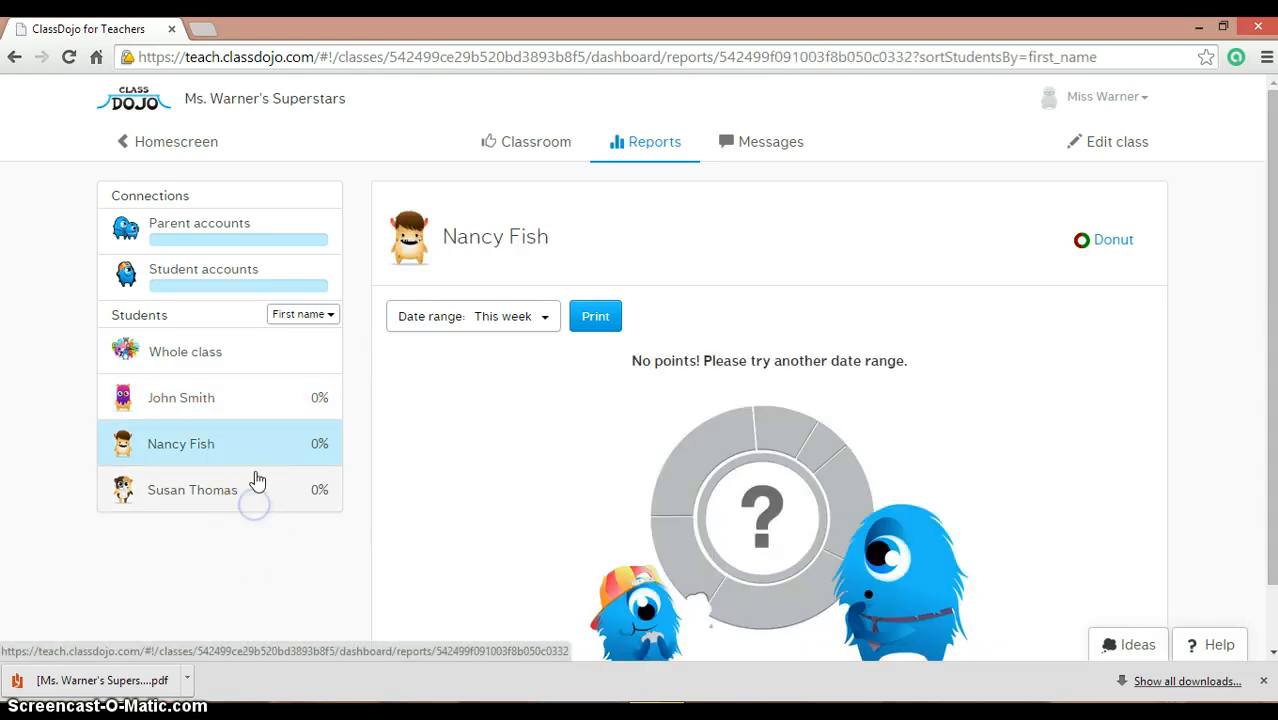
pyautogui.click(267, 355)
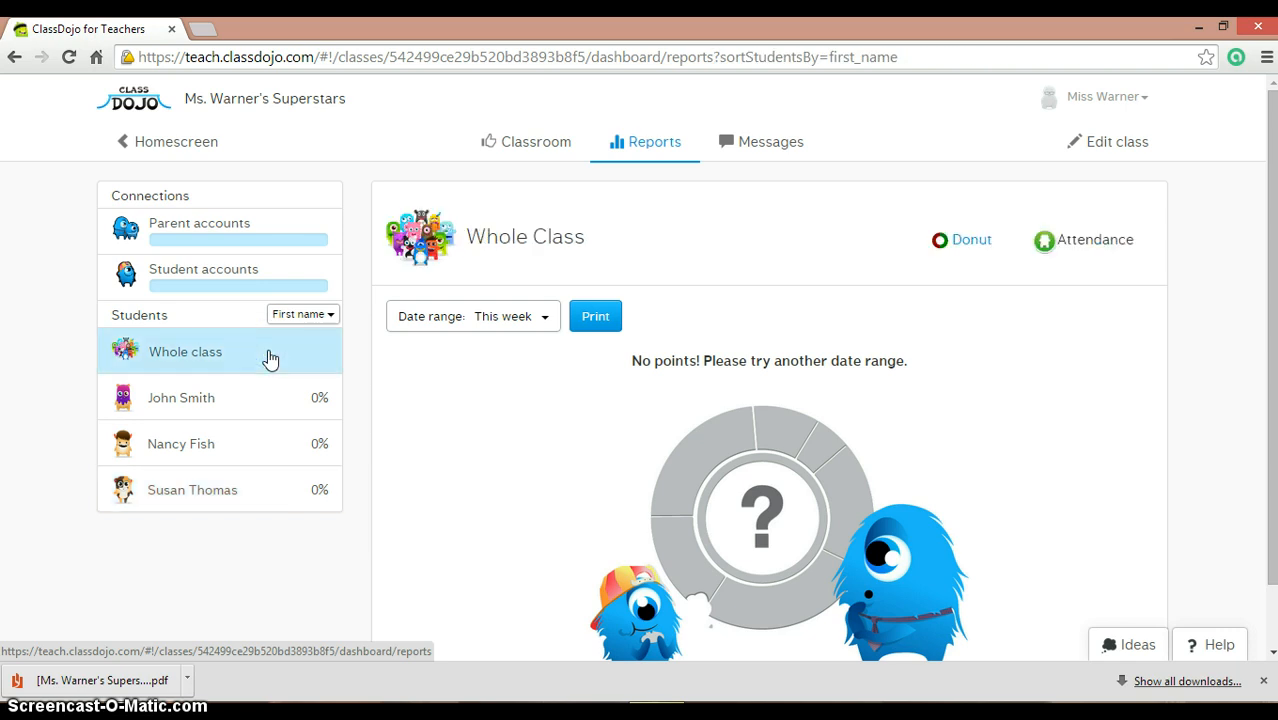
pyautogui.click(544, 317)
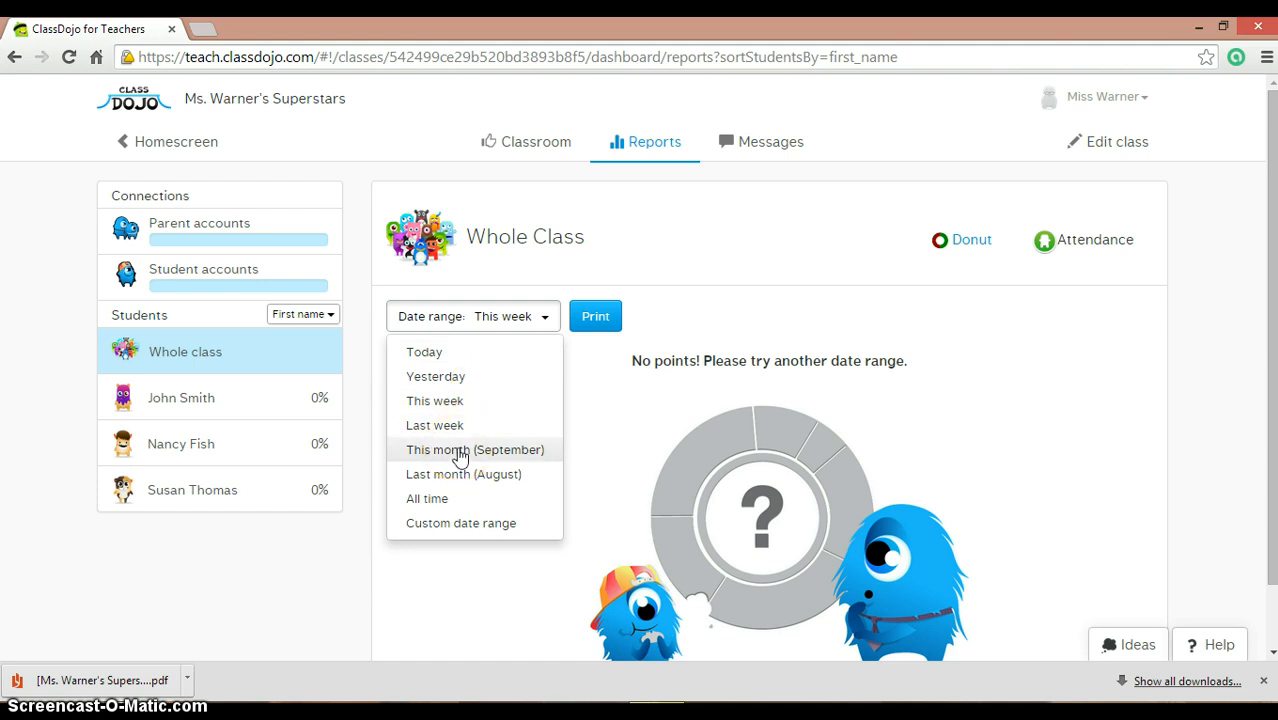
pyautogui.click(430, 499)
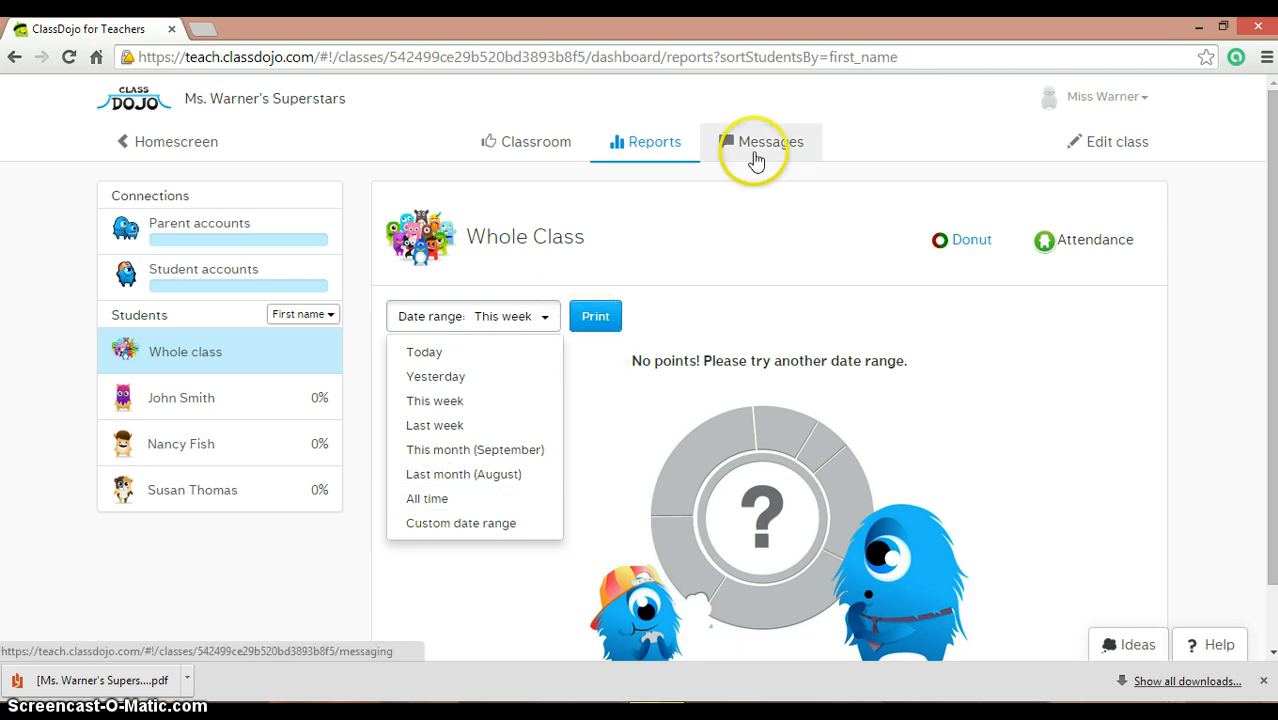
# Step: In Messages, write the class broadcast 'I sent home your hard copy of behavior reports.'
pyautogui.click(755, 160)
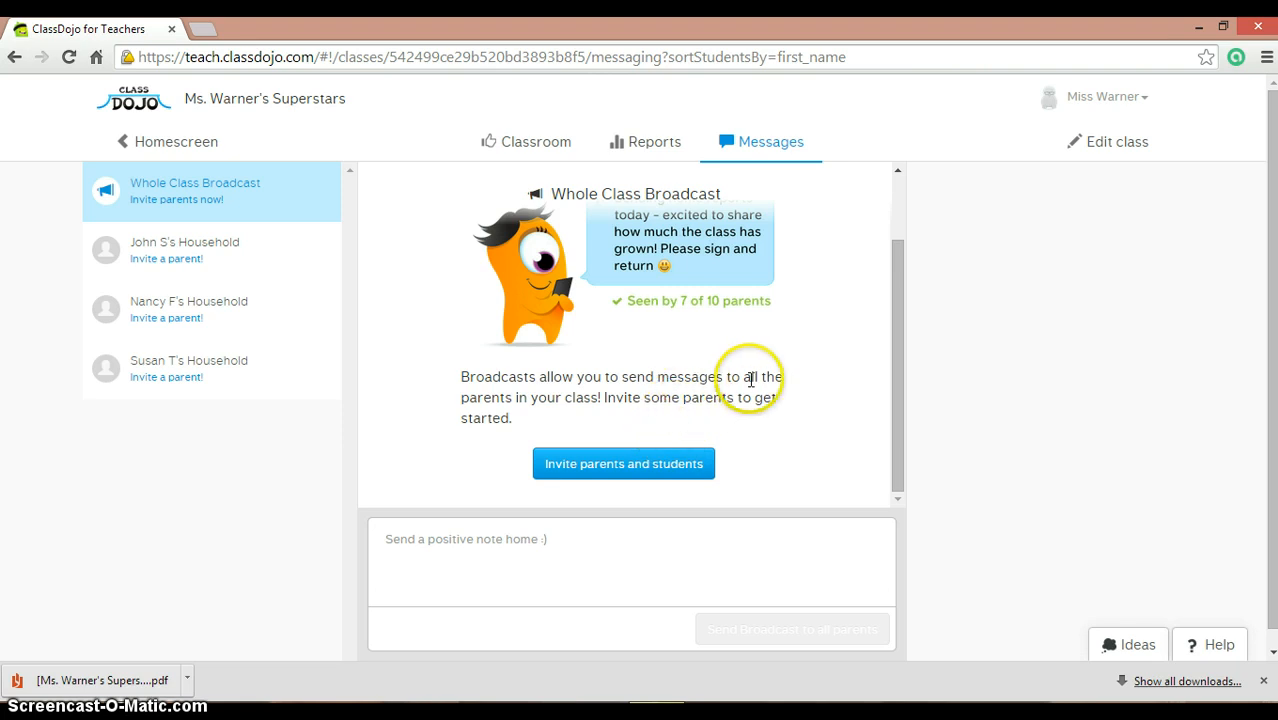
pyautogui.moveTo(898, 386); pyautogui.dragTo(897, 203)
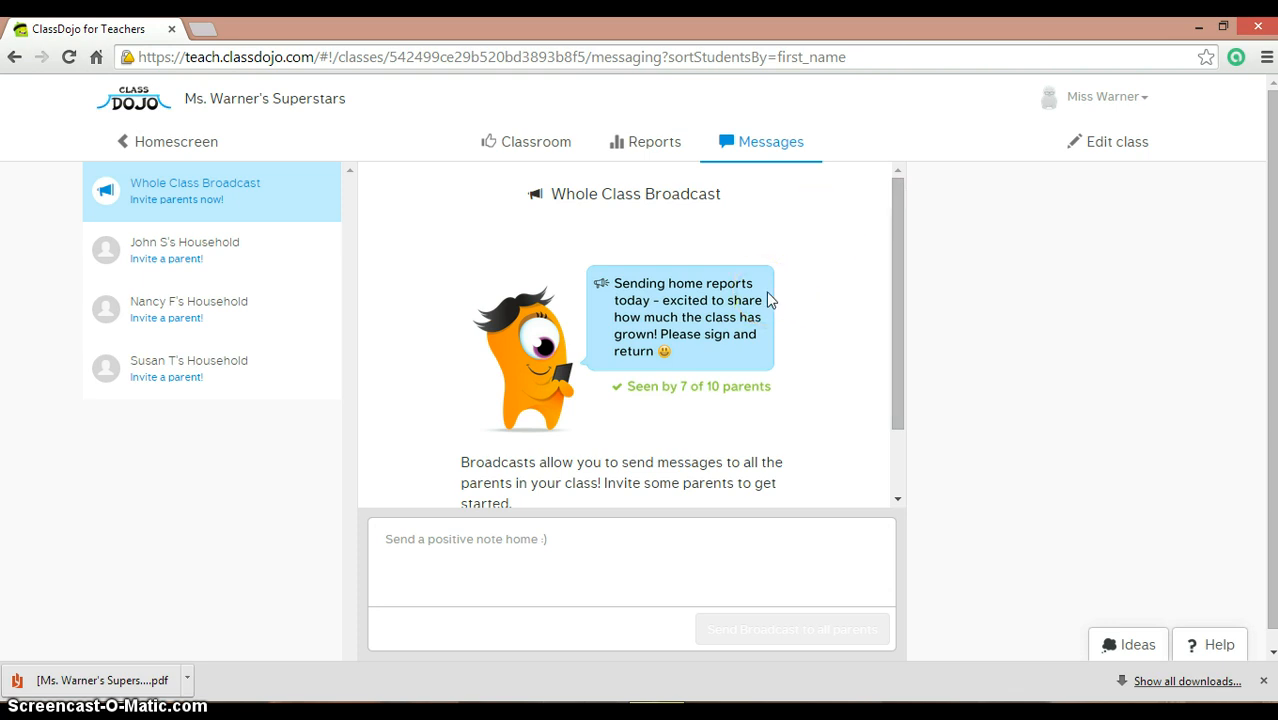
pyautogui.click(518, 551)
pyautogui.write('I se')
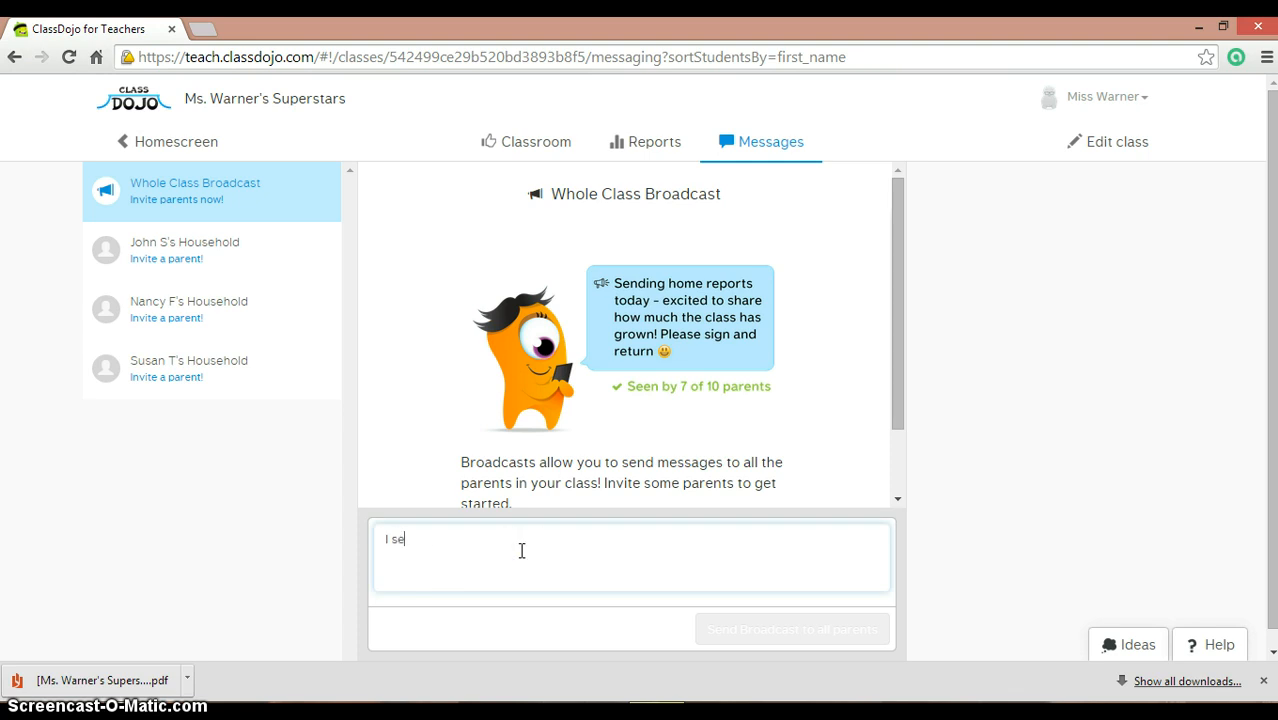
pyautogui.write('nt home your hard copy of behab')
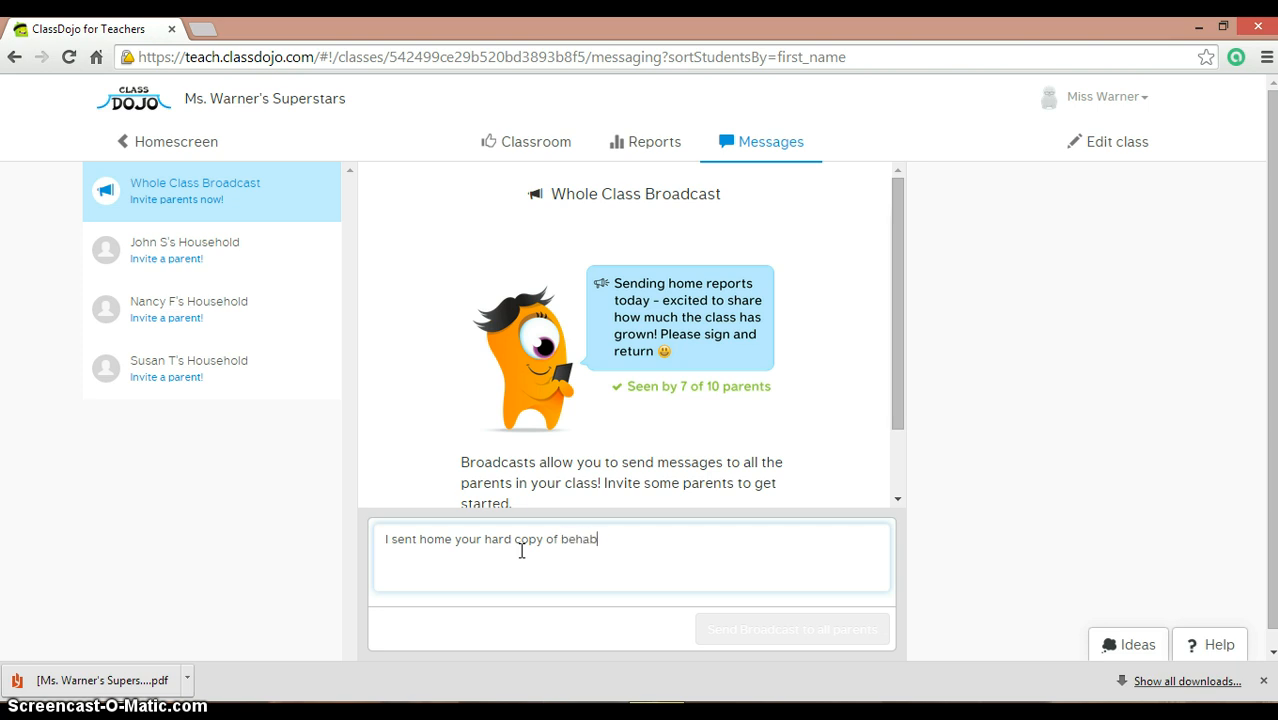
pyautogui.press('BackSpace')
pyautogui.press('BackSpace')
pyautogui.write('avior reports.')
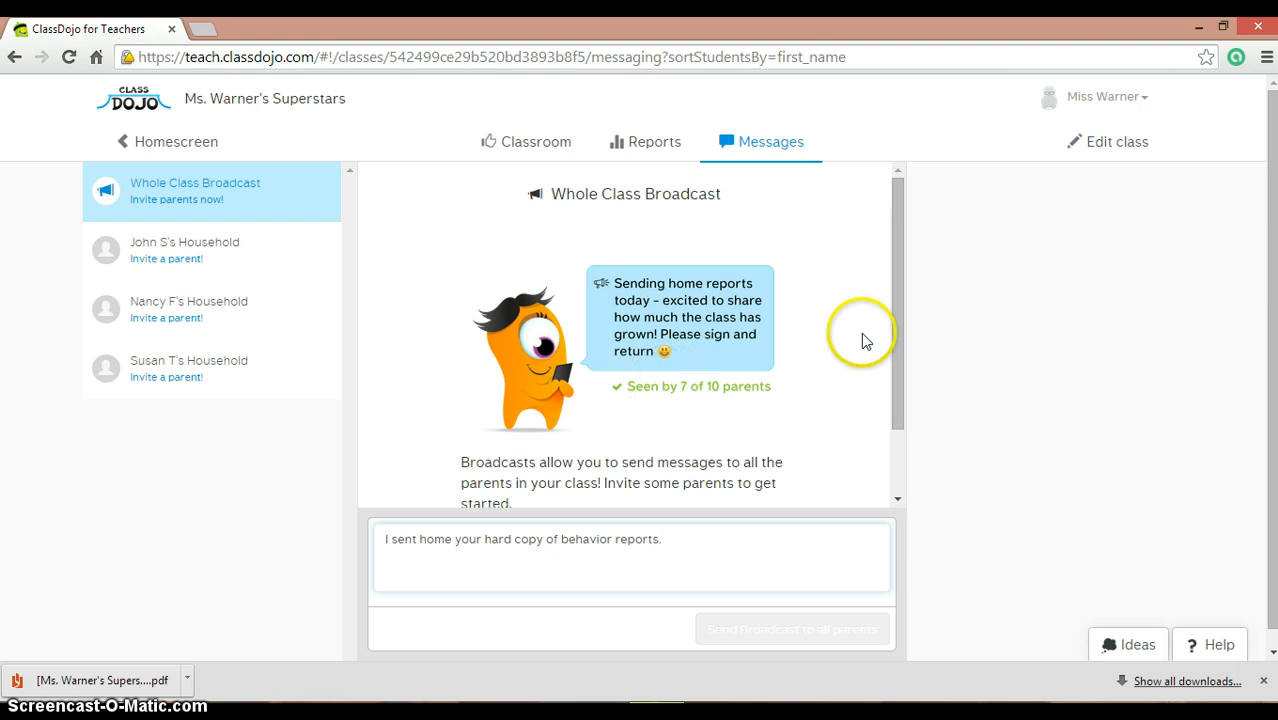
pyautogui.moveTo(896, 346); pyautogui.dragTo(912, 480)
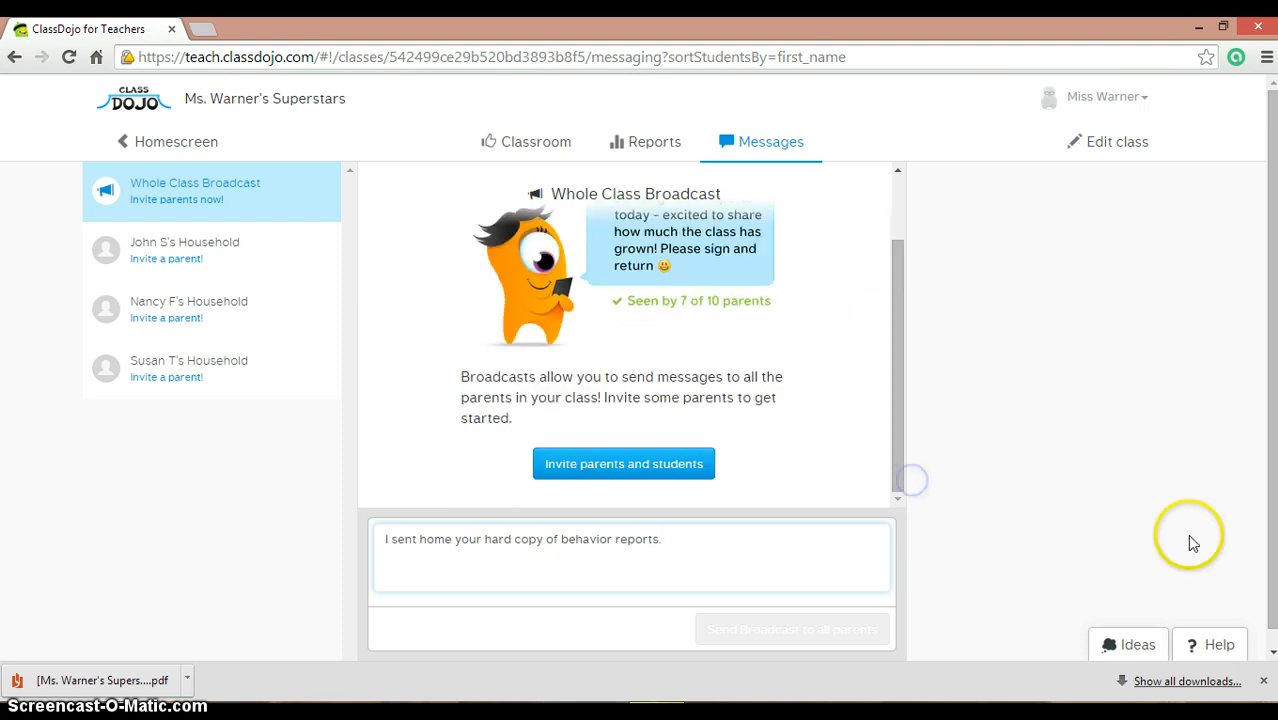
pyautogui.scroll(-1, 1268, 456)
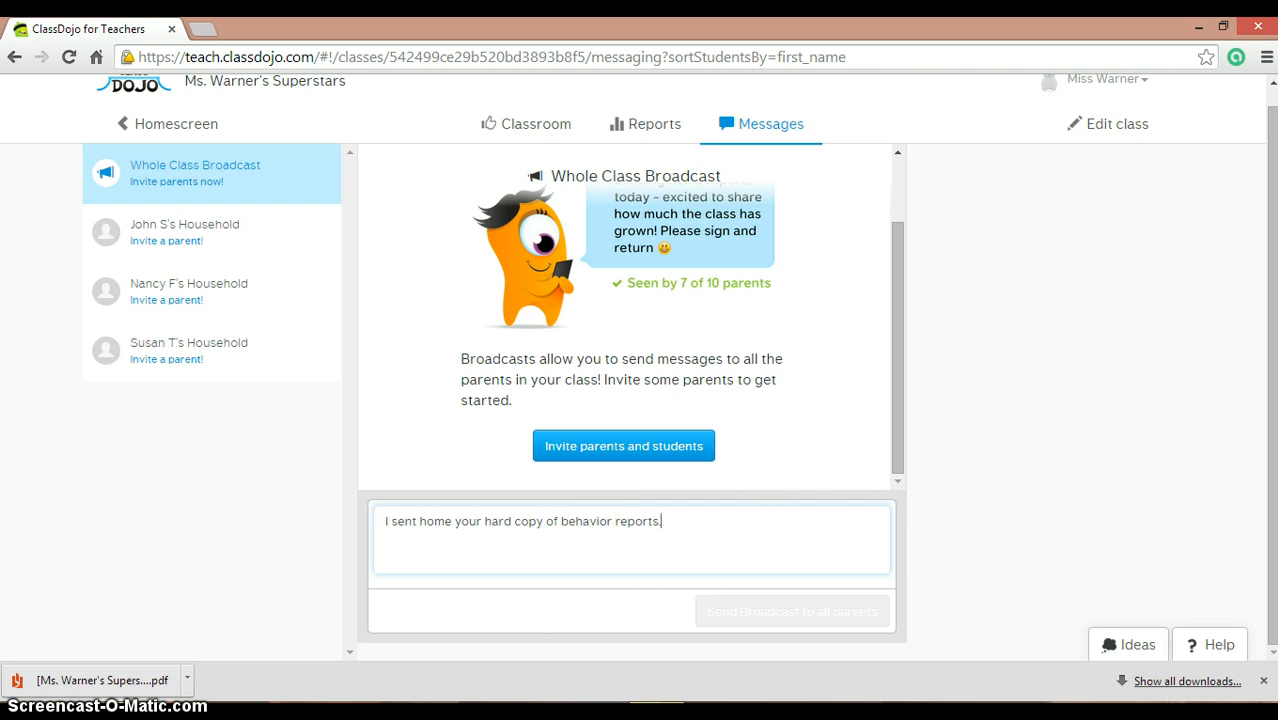
pyautogui.moveTo(1270, 404); pyautogui.dragTo(1217, 240)
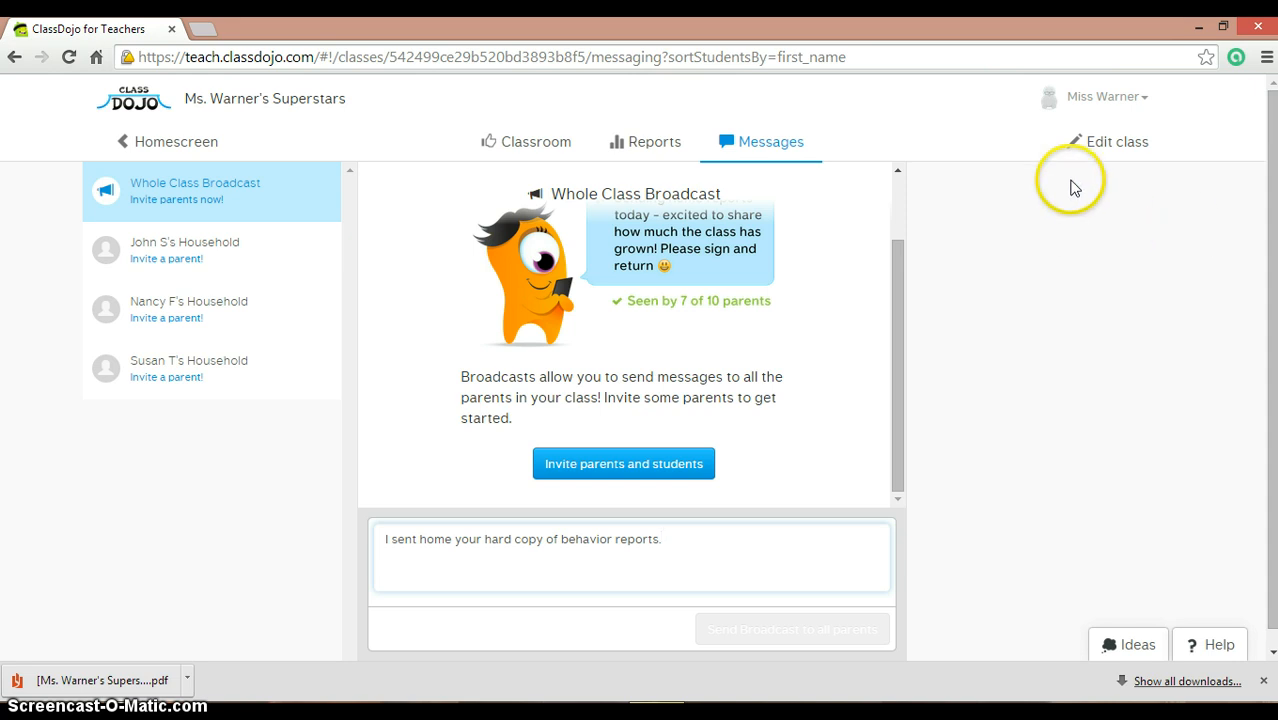
pyautogui.click(1119, 145)
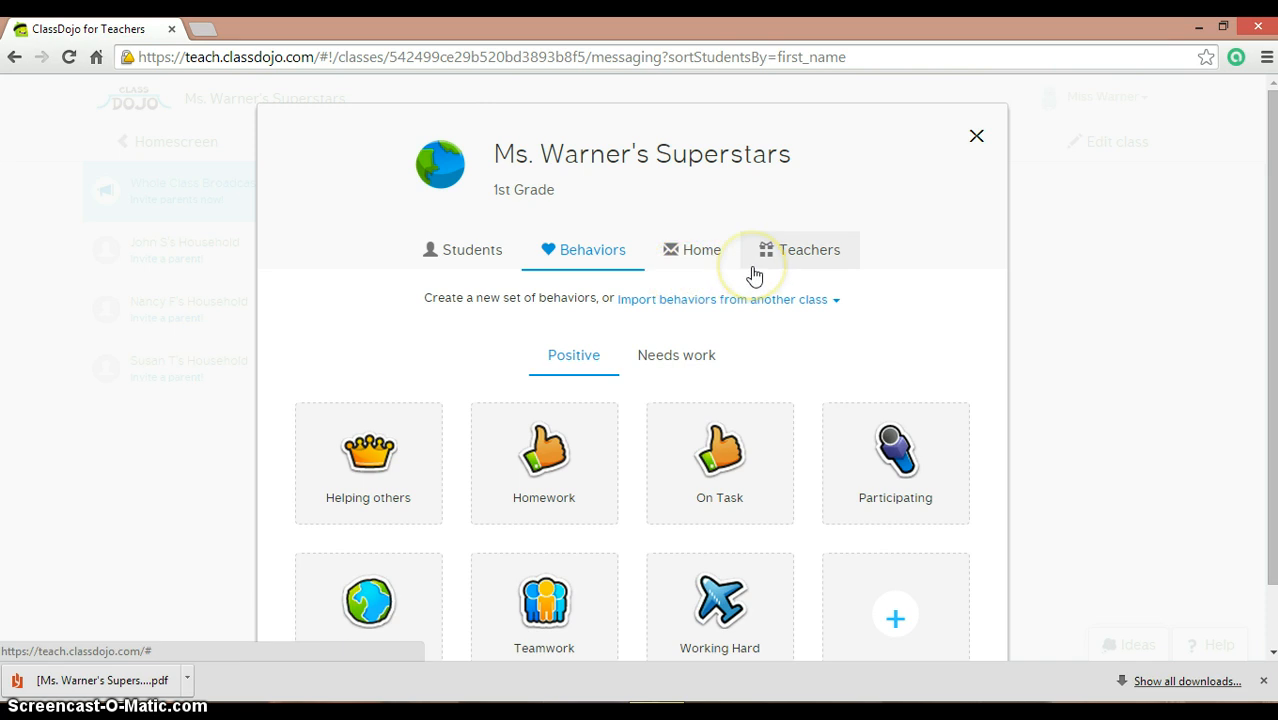
pyautogui.click(976, 135)
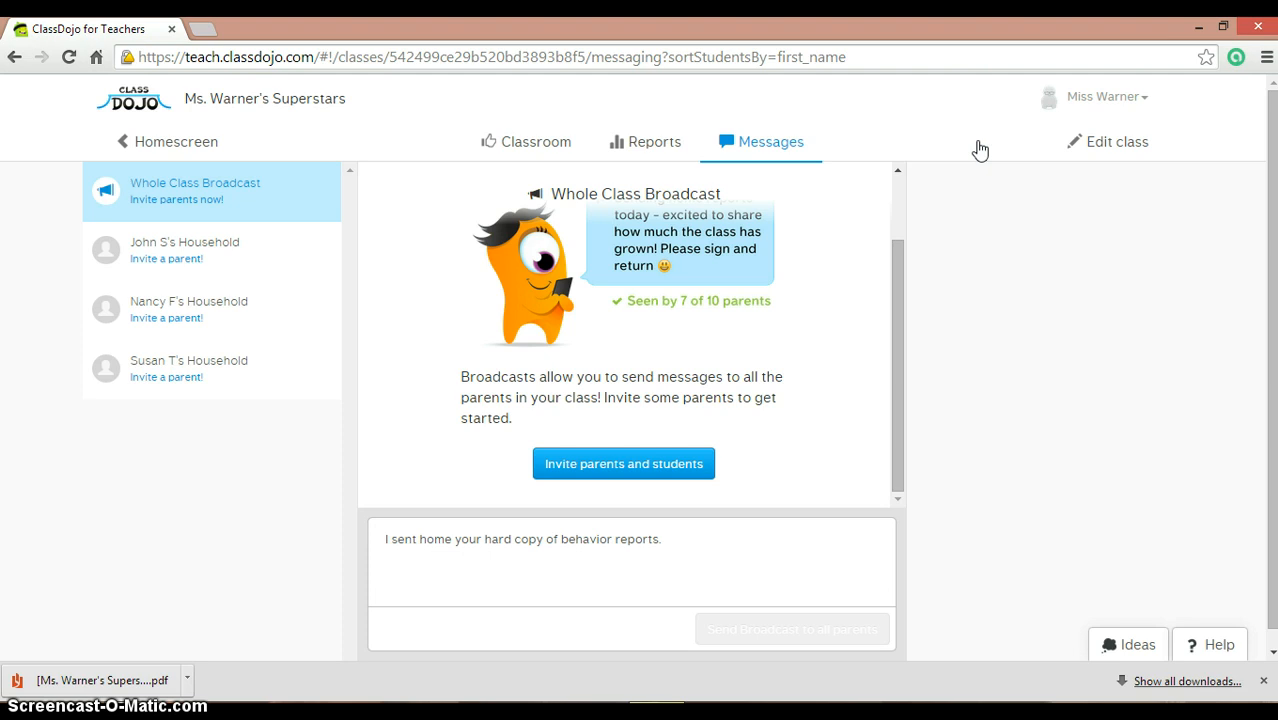